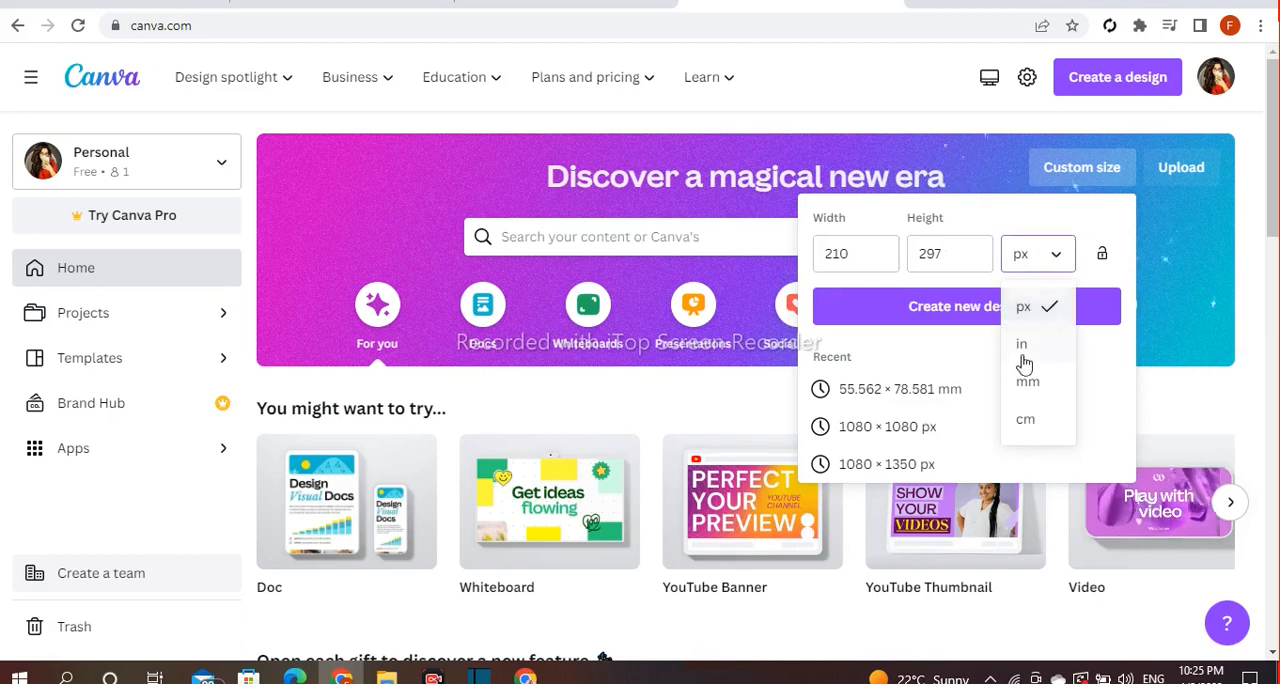
Create a custom-size design of 55.562 × 78.581 mm and title it "Brochure Design"
left_click(1049, 380)
left_click(958, 318)
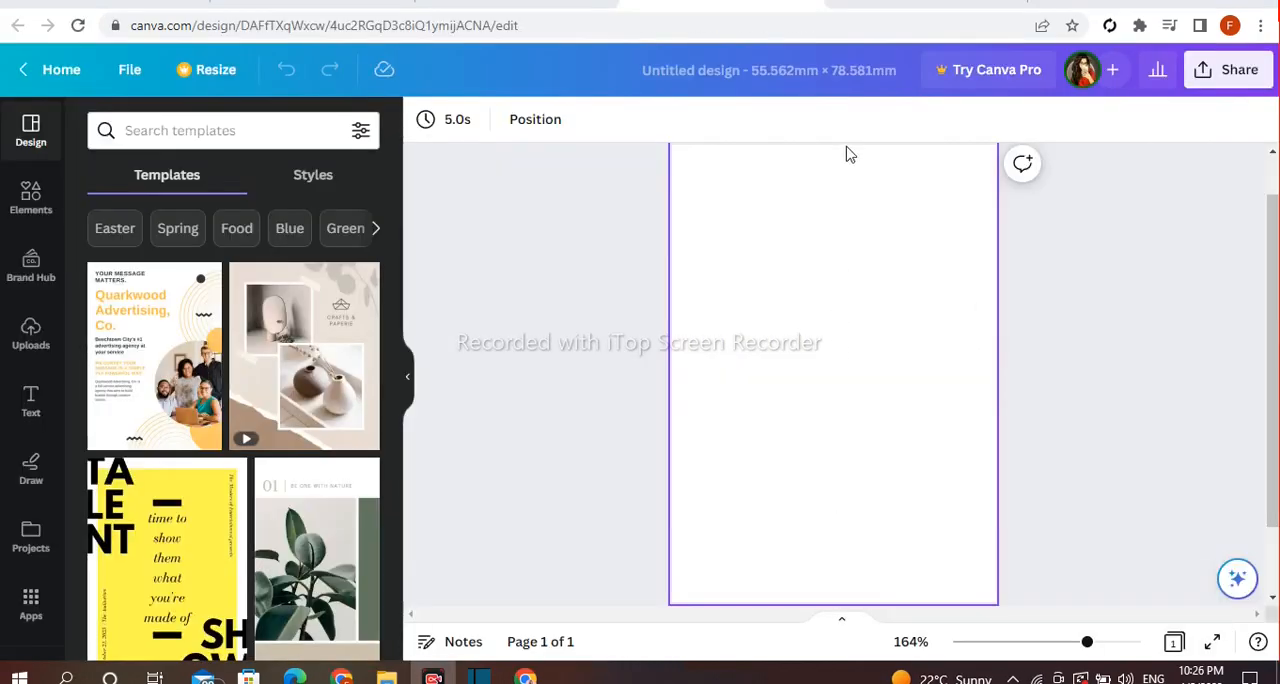
left_click(820, 76)
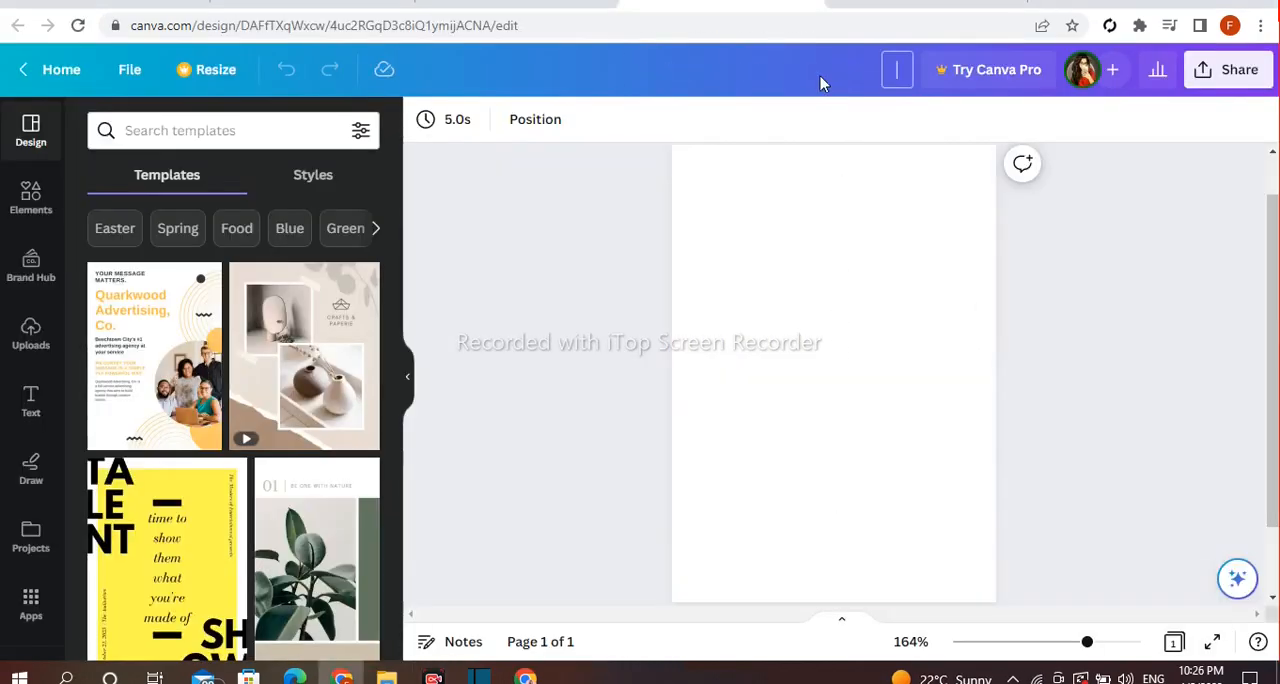
type("Brochure Design")
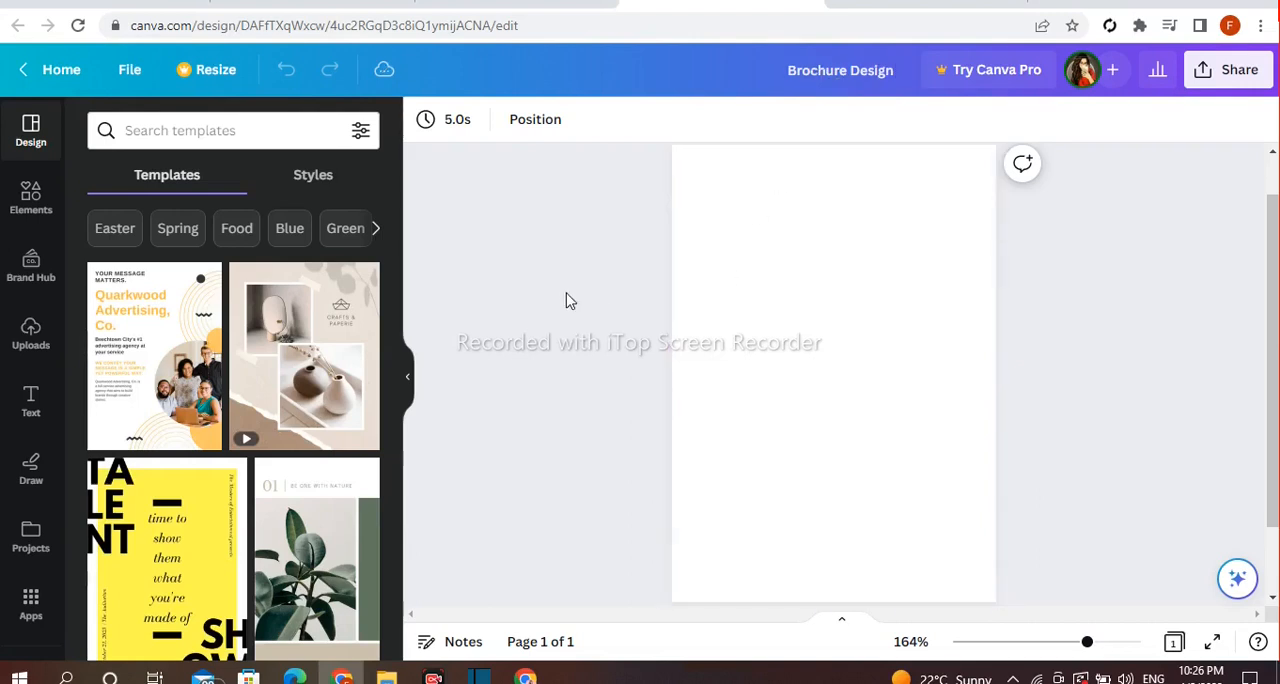
Add a triangle from the Lines & Shapes elements to the page and rotate it to -90°
left_click(35, 205)
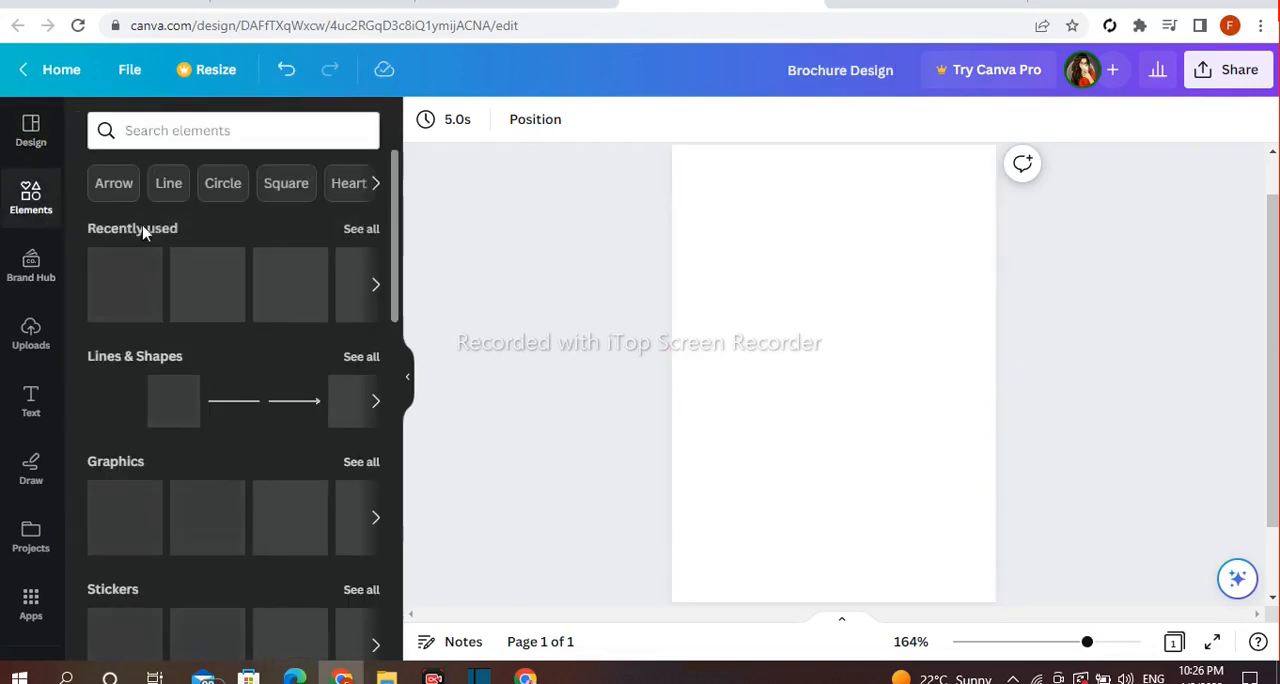
scroll(286, 283, "down", 1)
left_click(362, 263)
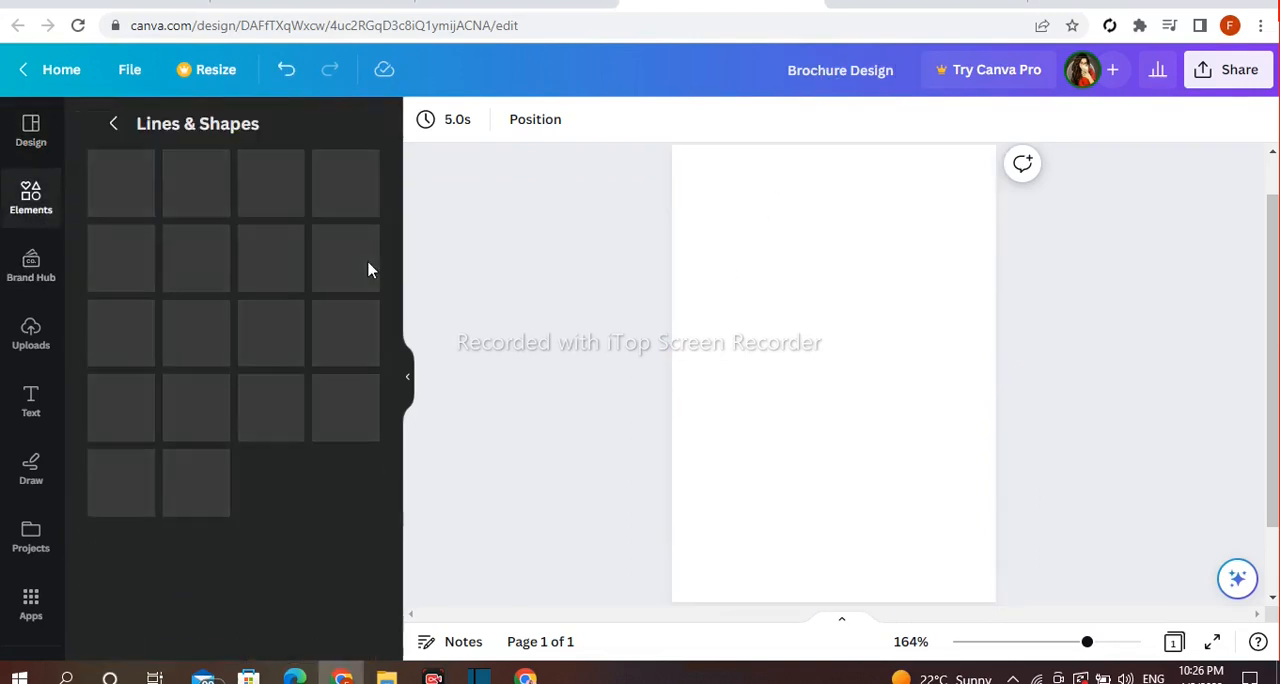
scroll(400, 287, "down", 2)
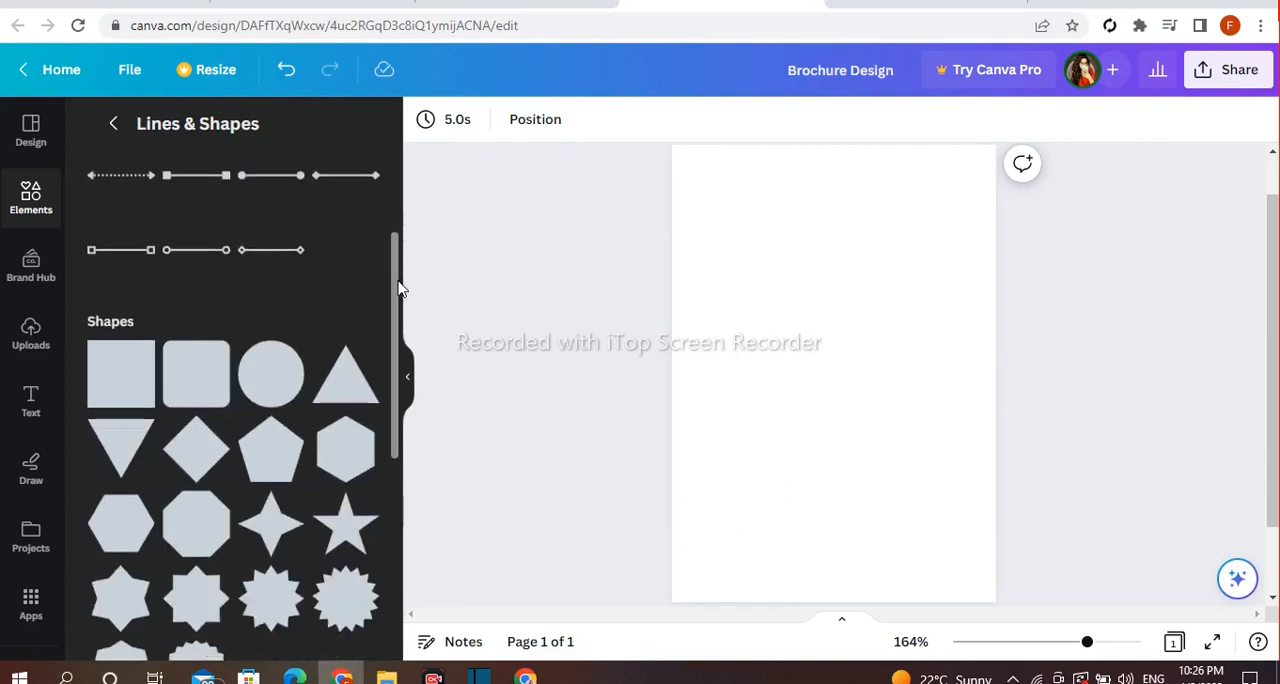
scroll(398, 289, "down", 2)
left_click(334, 203)
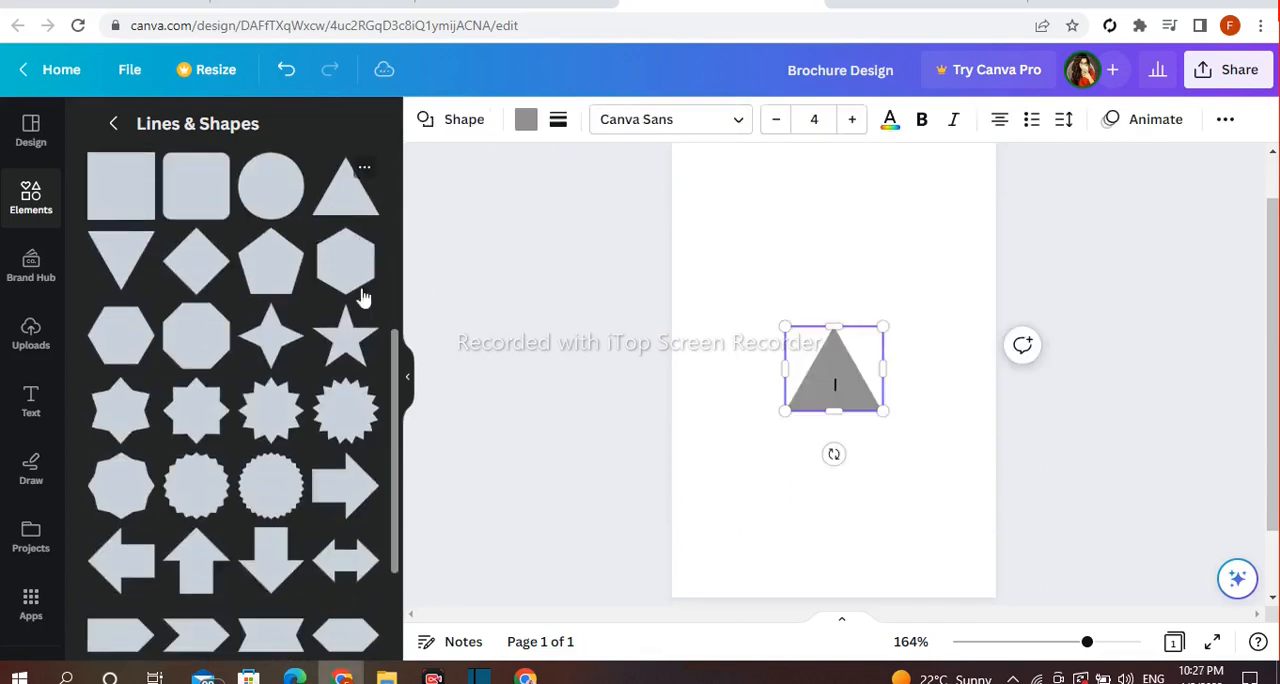
left_click_drag(822, 456, 924, 369)
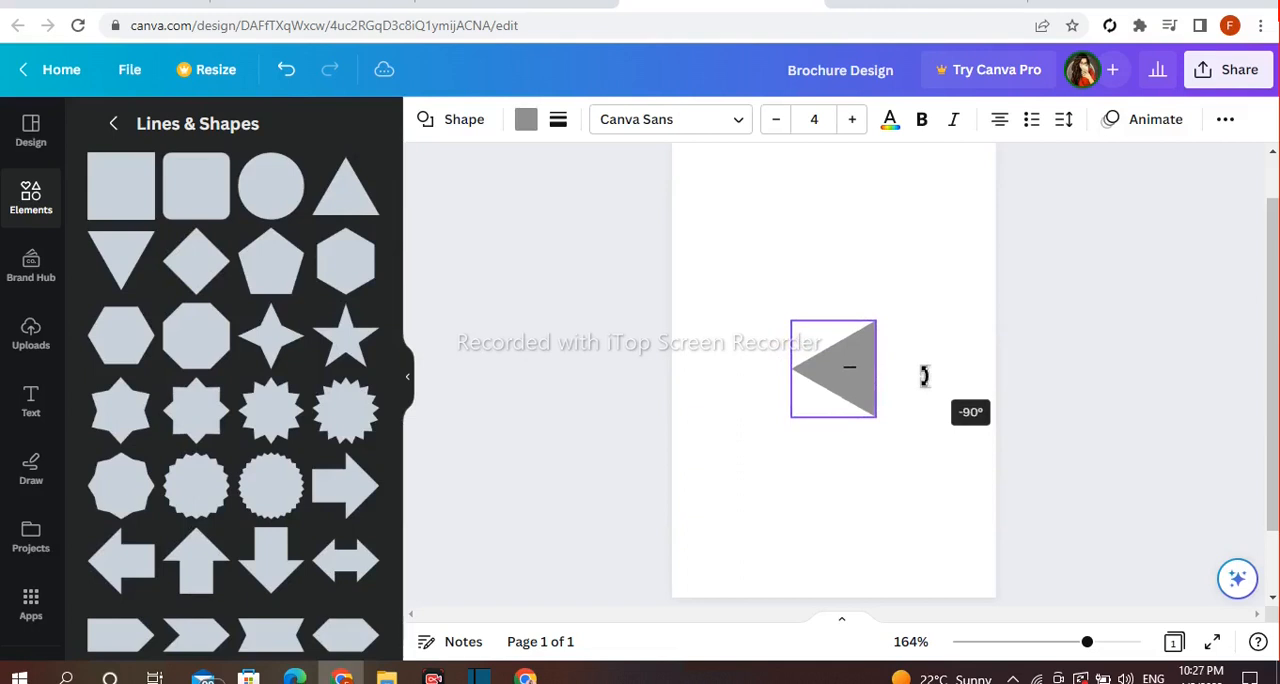
Enlarge the triangle and place it with its base flush against the page's right edge, pointing inward
left_click_drag(822, 386, 937, 535)
left_click_drag(949, 331, 934, 352)
left_click_drag(874, 536, 862, 565)
left_click(1006, 486)
left_click_drag(954, 486, 950, 444)
left_click_drag(865, 529, 857, 538)
left_click_drag(854, 414, 870, 420)
left_click(1089, 457)
mouse_move(1270, 473)
left_mouse_down()
mouse_move(1272, 431)
mouse_move(1273, 488)
left_mouse_up()
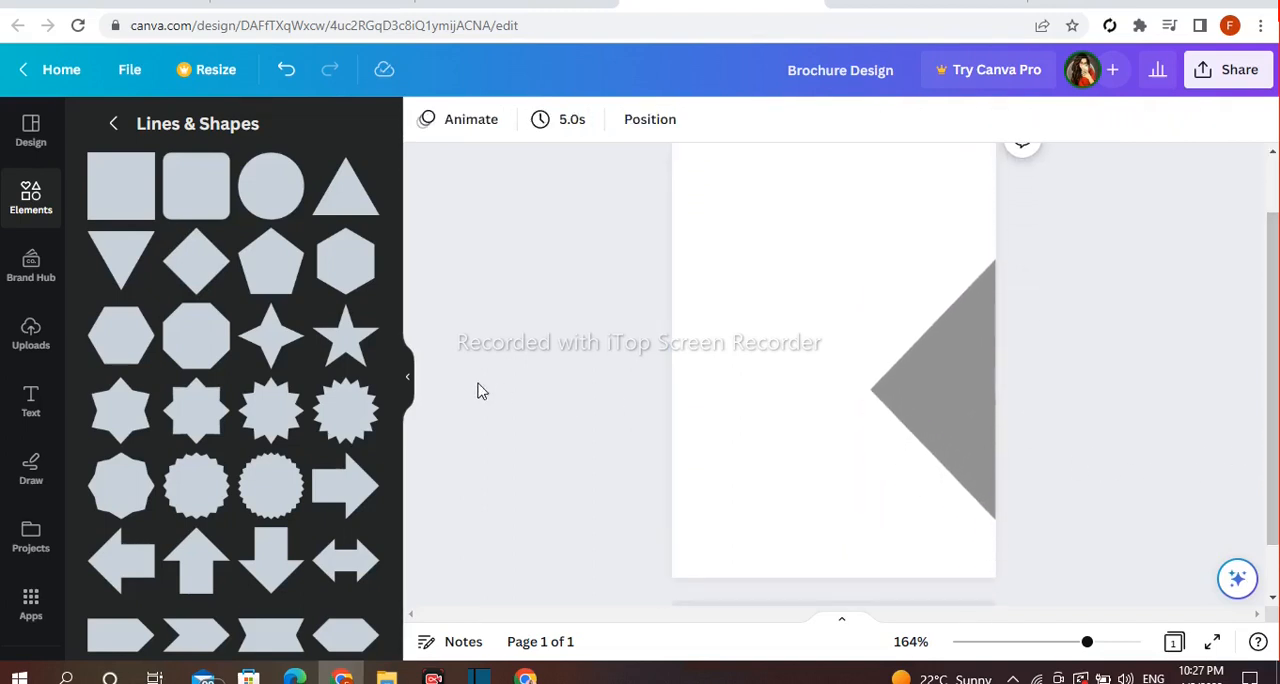
left_click(906, 397)
left_click_drag(866, 391, 845, 390)
Duplicate the triangle, rotate the copy to point upward and place it along the page's bottom edge
left_click(885, 214)
left_click_drag(943, 447, 820, 437)
left_click_drag(941, 404, 820, 523)
left_click_drag(820, 463, 872, 561)
key("ctrl+z")
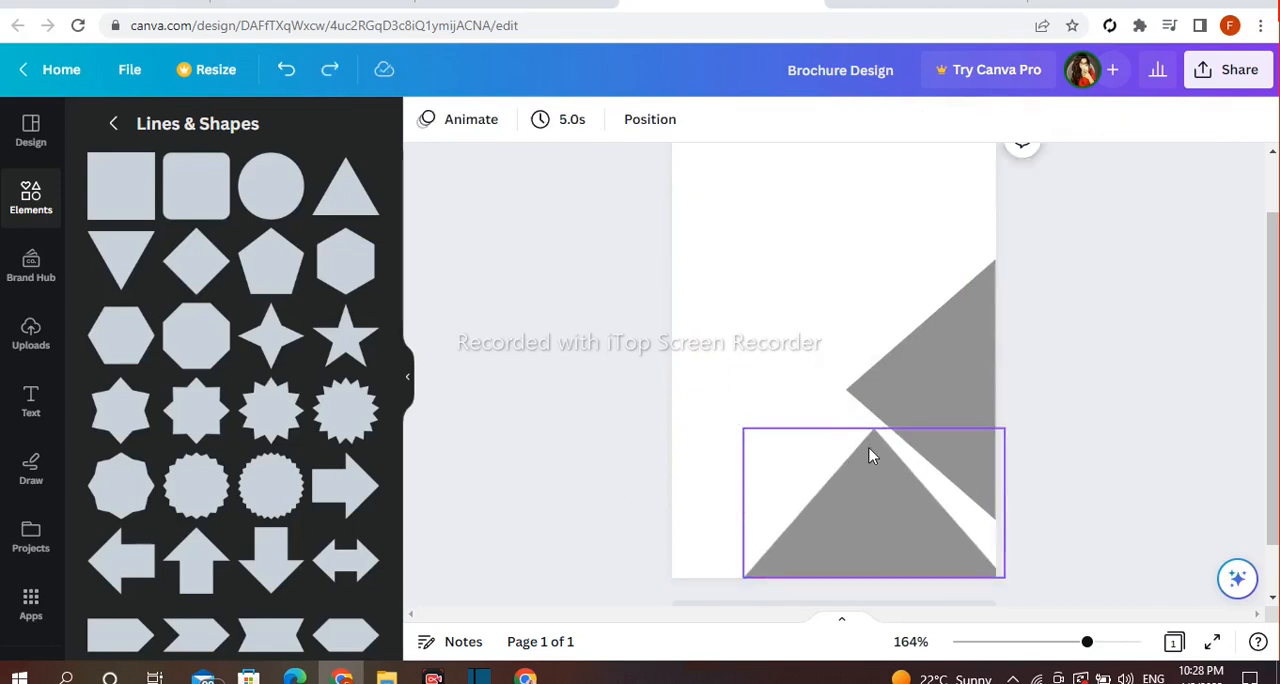
Reduce the height and width of the bottom triangle so it sits clear of the right triangle
left_click(874, 470)
left_click_drag(873, 429, 871, 458)
left_click(1048, 405)
left_click(819, 523)
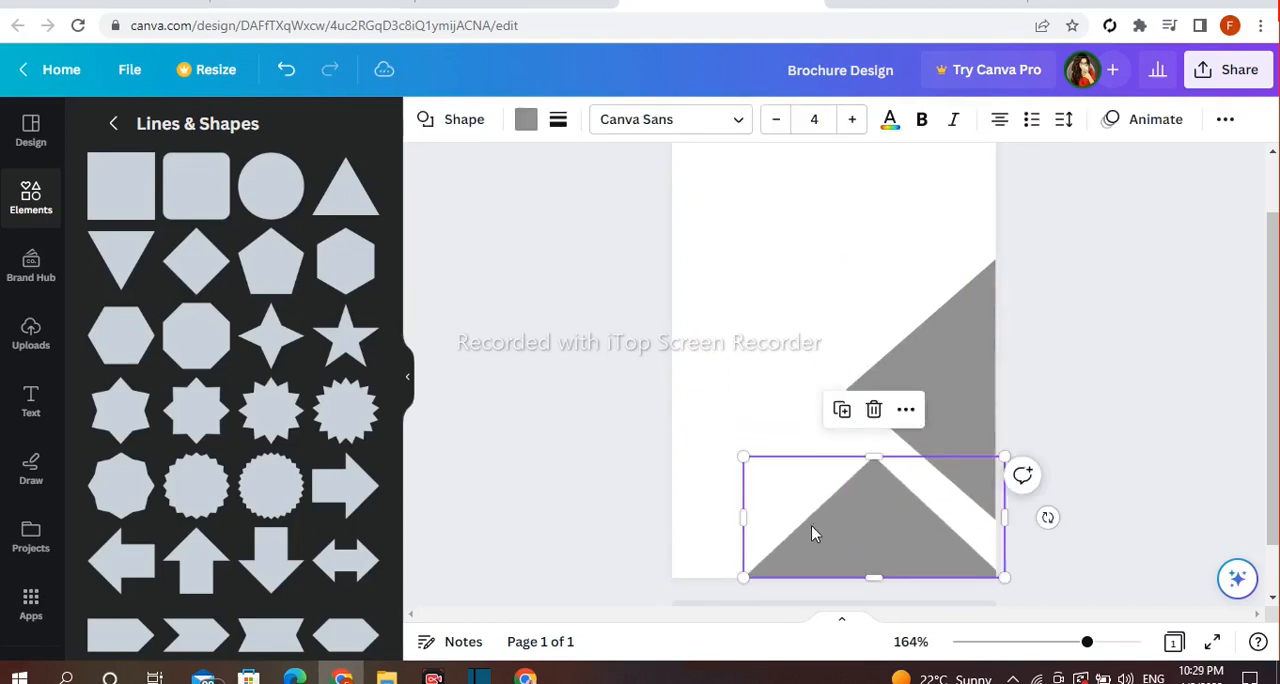
left_click(633, 522)
left_click(785, 510)
left_click_drag(743, 516, 785, 516)
left_click_drag(897, 455, 885, 471)
left_click(1068, 474)
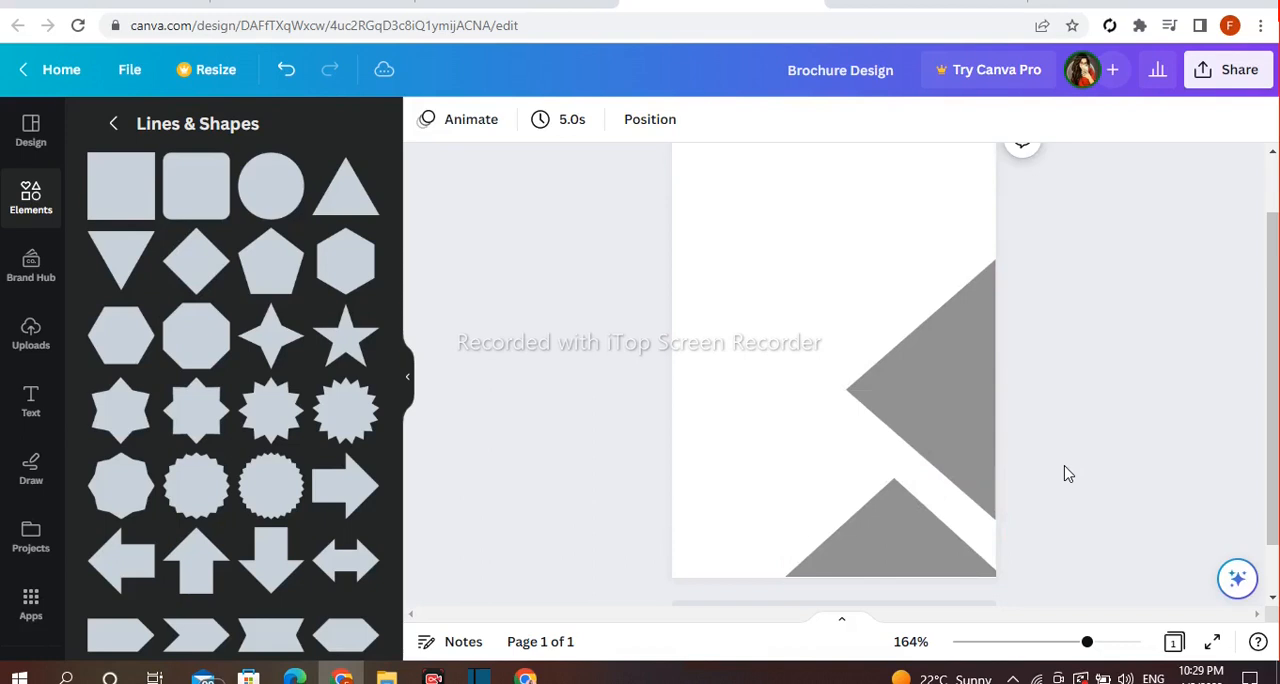
Fine-tune the bottom triangle's size and position to leave a narrow, even diagonal gap beside the right triangle
left_click(918, 541)
mouse_move(789, 484)
left_mouse_down()
mouse_move(754, 463)
mouse_move(771, 471)
left_mouse_up()
left_click_drag(834, 531, 878, 540)
left_click_drag(893, 472, 893, 462)
left_click_drag(771, 520, 799, 514)
left_click_drag(906, 453, 906, 474)
left_click_drag(803, 474, 791, 466)
left_click_drag(874, 540, 881, 532)
left_click_drag(907, 468, 906, 474)
left_click(1050, 410)
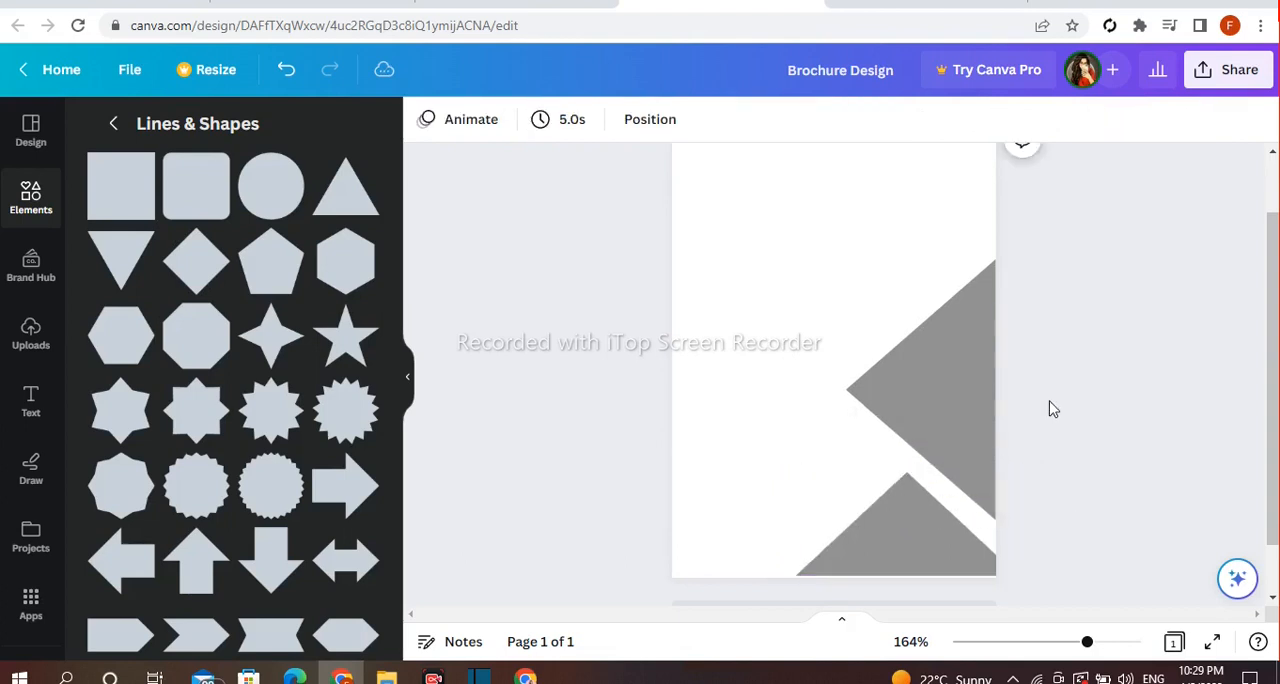
Fill both the right and the bottom triangle with the default dark gray
left_click(900, 400)
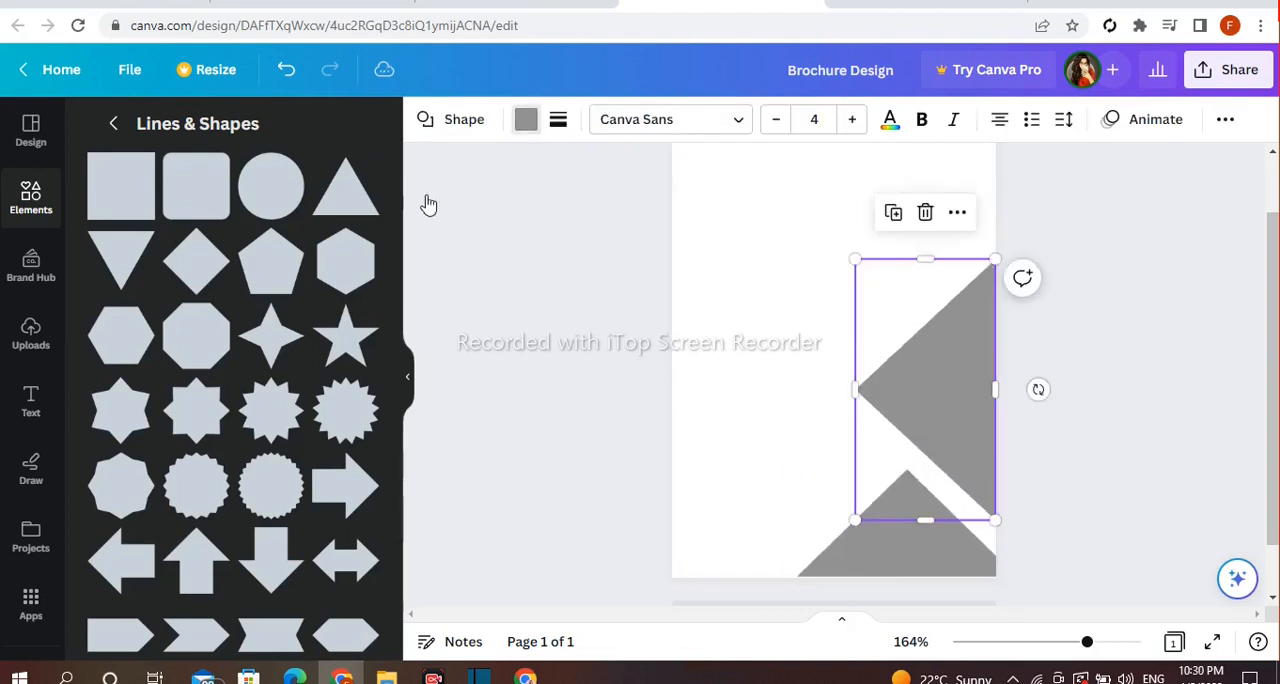
left_click(526, 119)
scroll(295, 330, "down", 2)
left_click(157, 270)
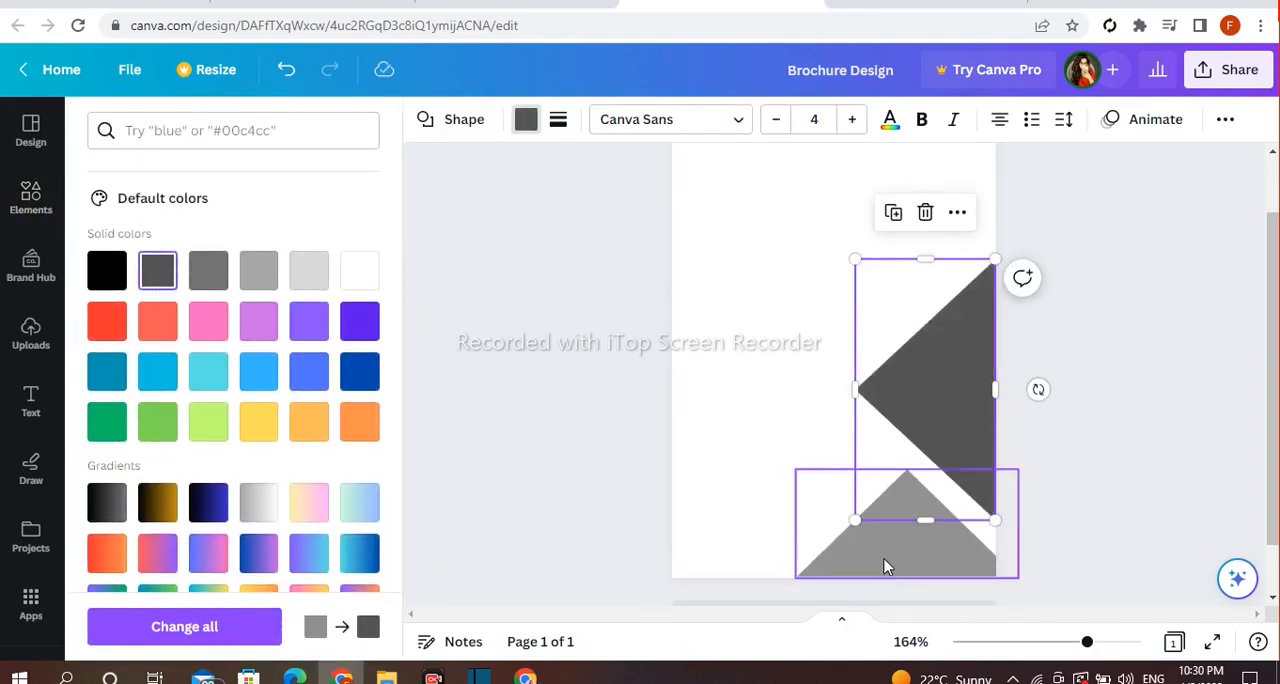
left_click(885, 567)
left_click(157, 270)
left_click(706, 472)
Duplicate the bottom triangle, offset the copy up and to the left, and send it backward one layer
left_click(885, 543)
left_click(874, 422)
left_click_drag(942, 545, 899, 508)
left_click(914, 412)
mouse_move(960, 381)
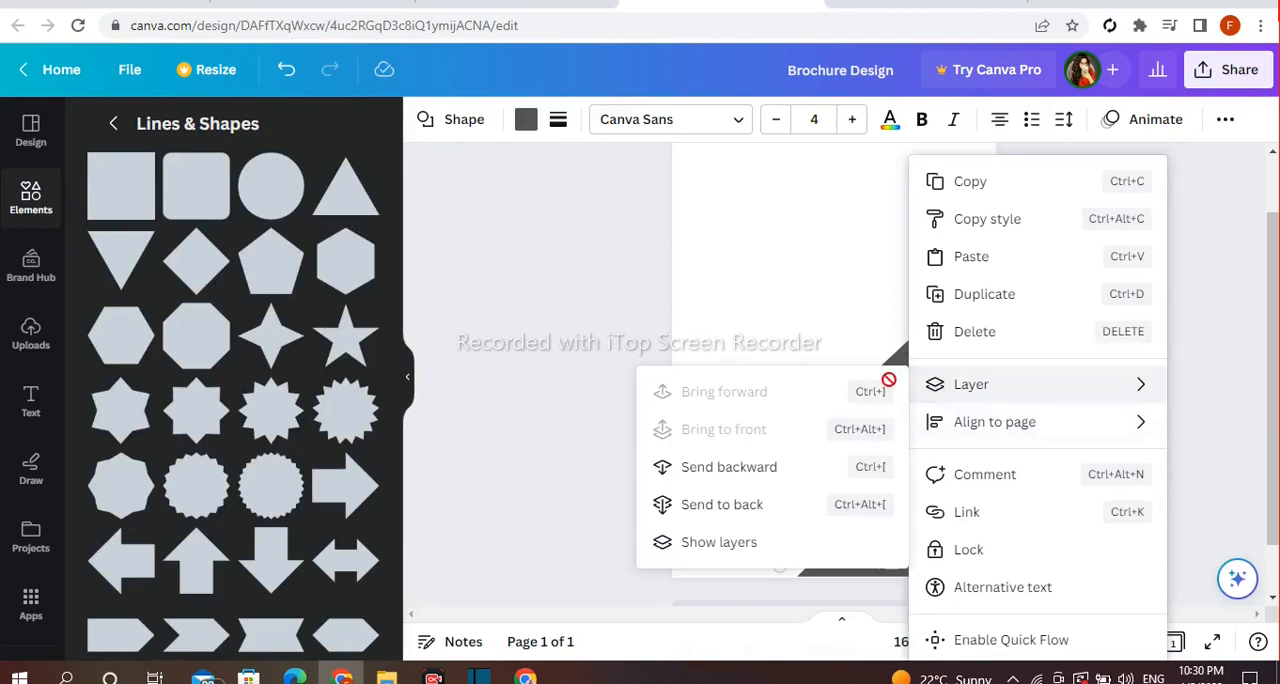
left_click(770, 467)
Fill the copy behind the bottom triangle with a custom dark red
left_click(866, 537)
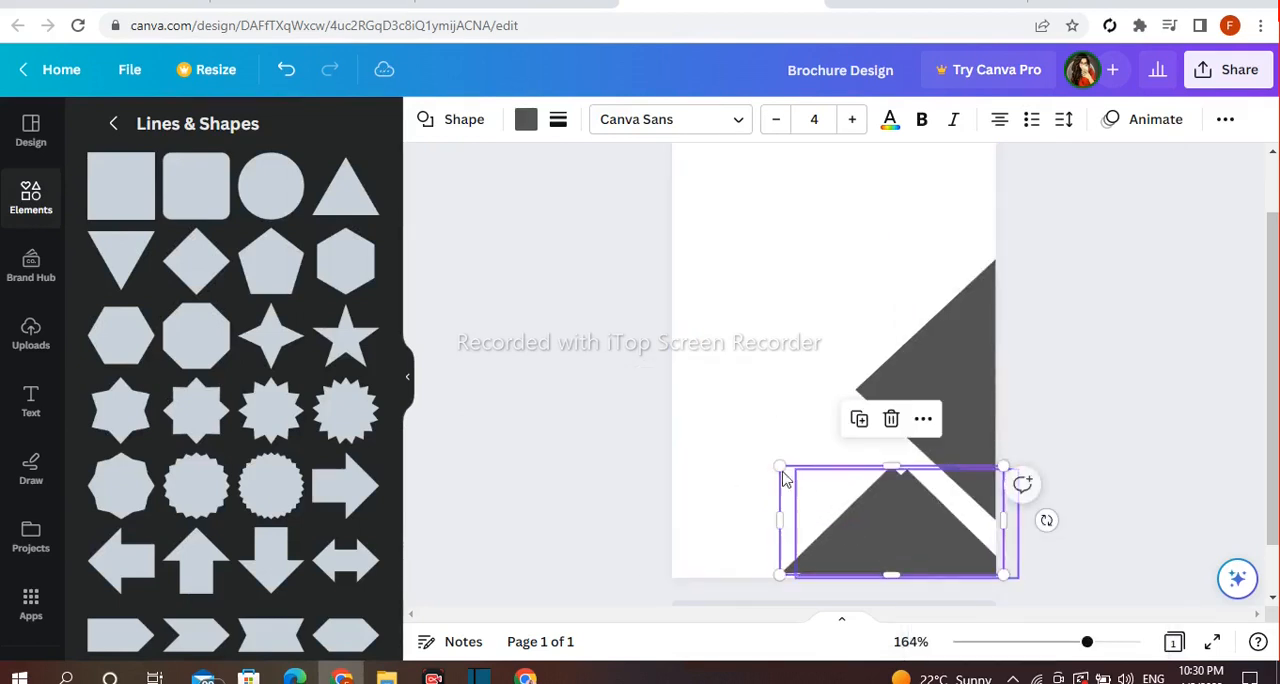
left_click(525, 124)
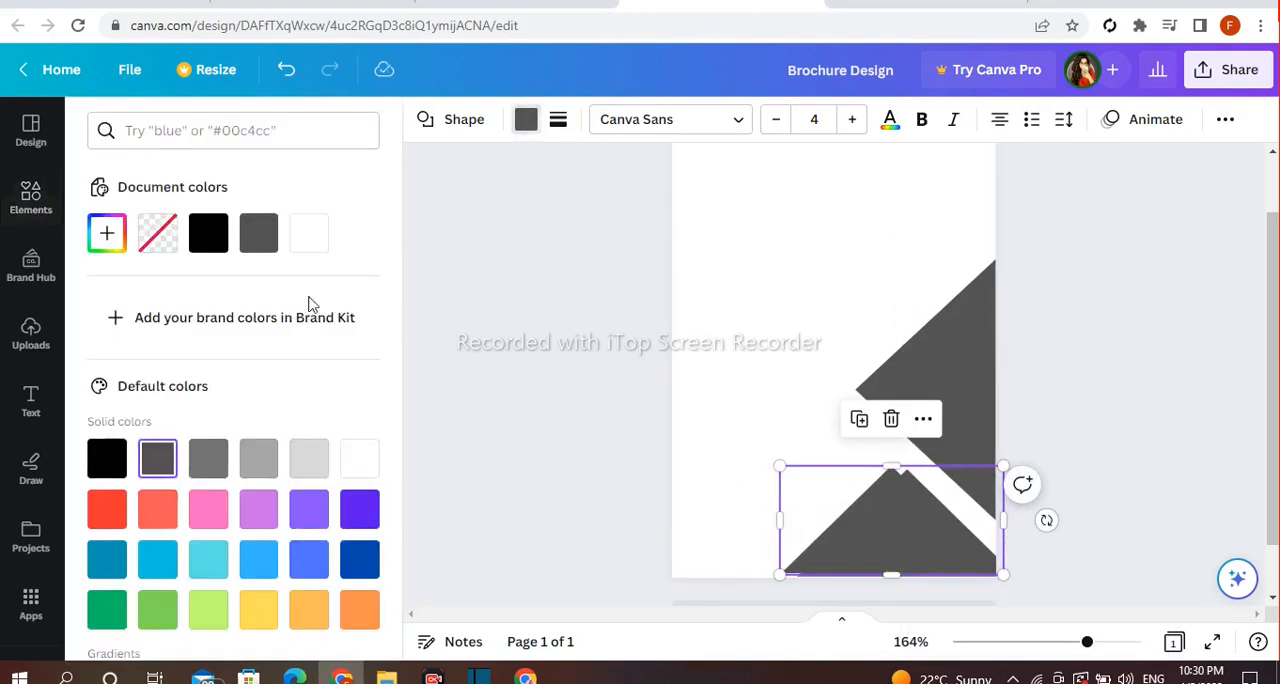
left_click(112, 518)
left_click(107, 234)
left_click_drag(260, 323, 390, 356)
Enlarge and reposition the red triangle so it forms a band along both slopes of the bottom gray triangle
left_click_drag(779, 466, 760, 457)
left_click_drag(790, 533, 814, 526)
left_click_drag(786, 467, 755, 432)
left_click(778, 470)
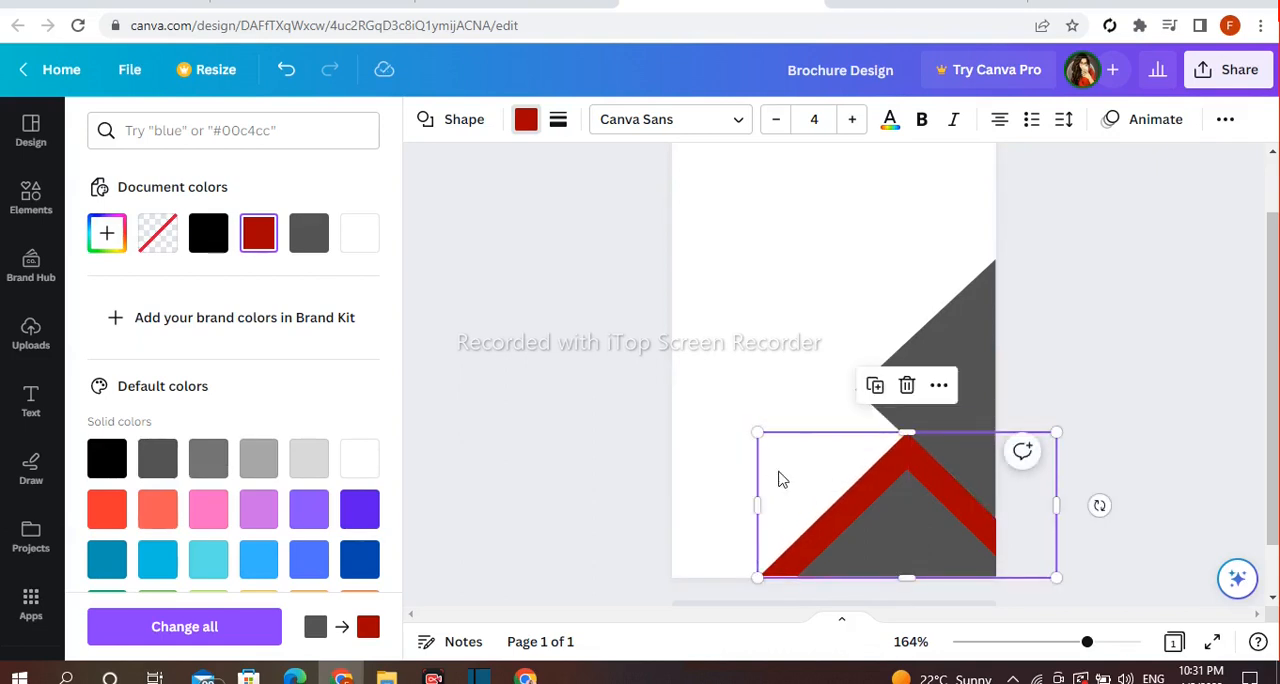
left_click_drag(903, 591, 908, 584)
left_click_drag(755, 434, 751, 430)
Bring the right gray triangle forward so it covers the edge of the red triangle
left_click(951, 366)
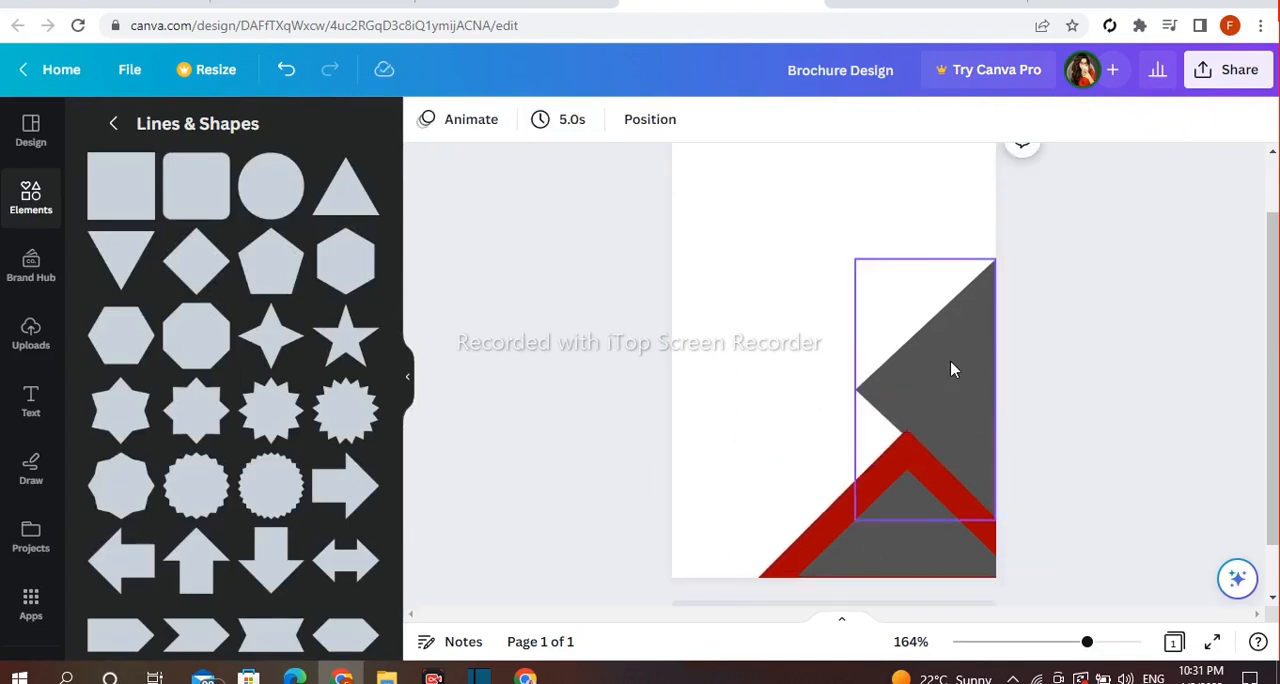
left_click(957, 212)
mouse_move(1017, 387)
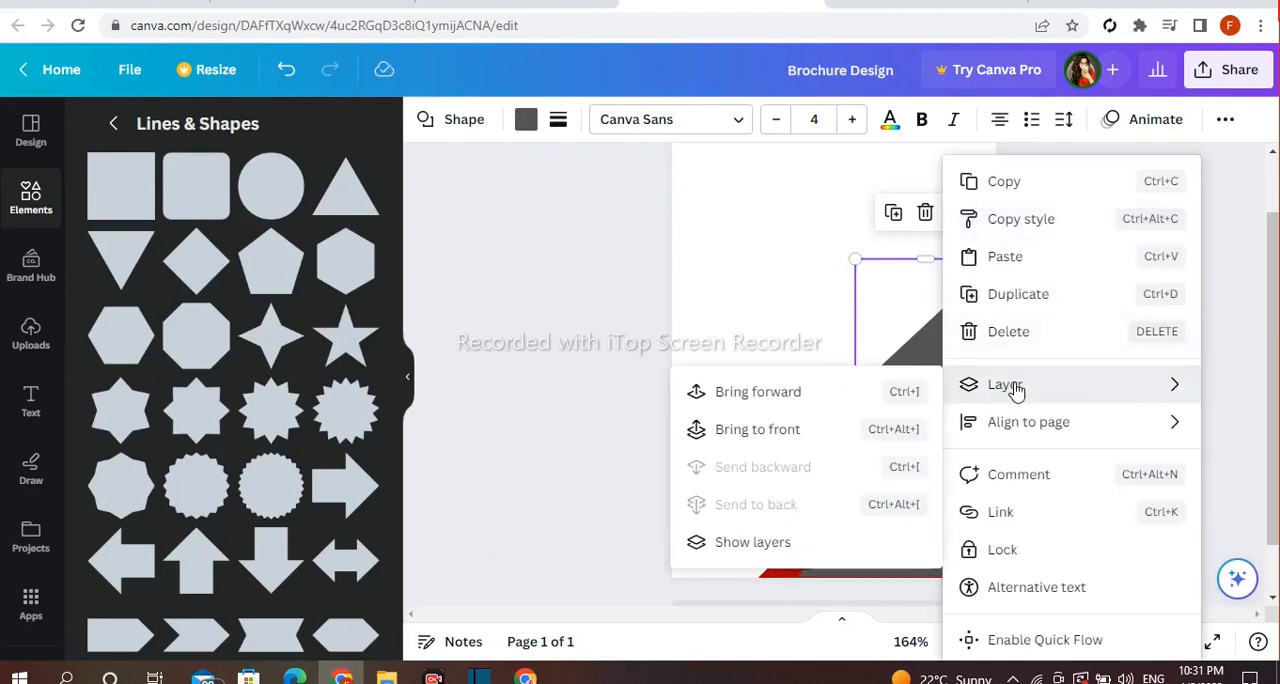
left_click(770, 393)
left_click(652, 392)
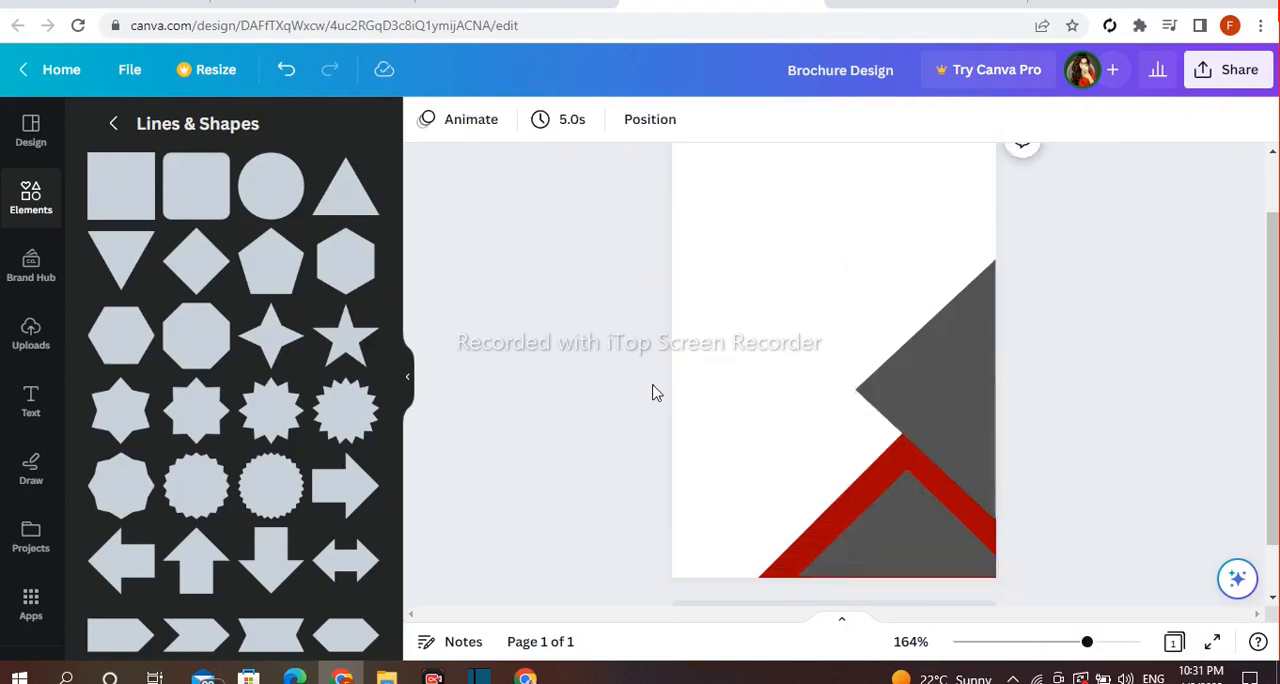
Change the red triangle's fill to a slightly brighter custom red
left_click(831, 528)
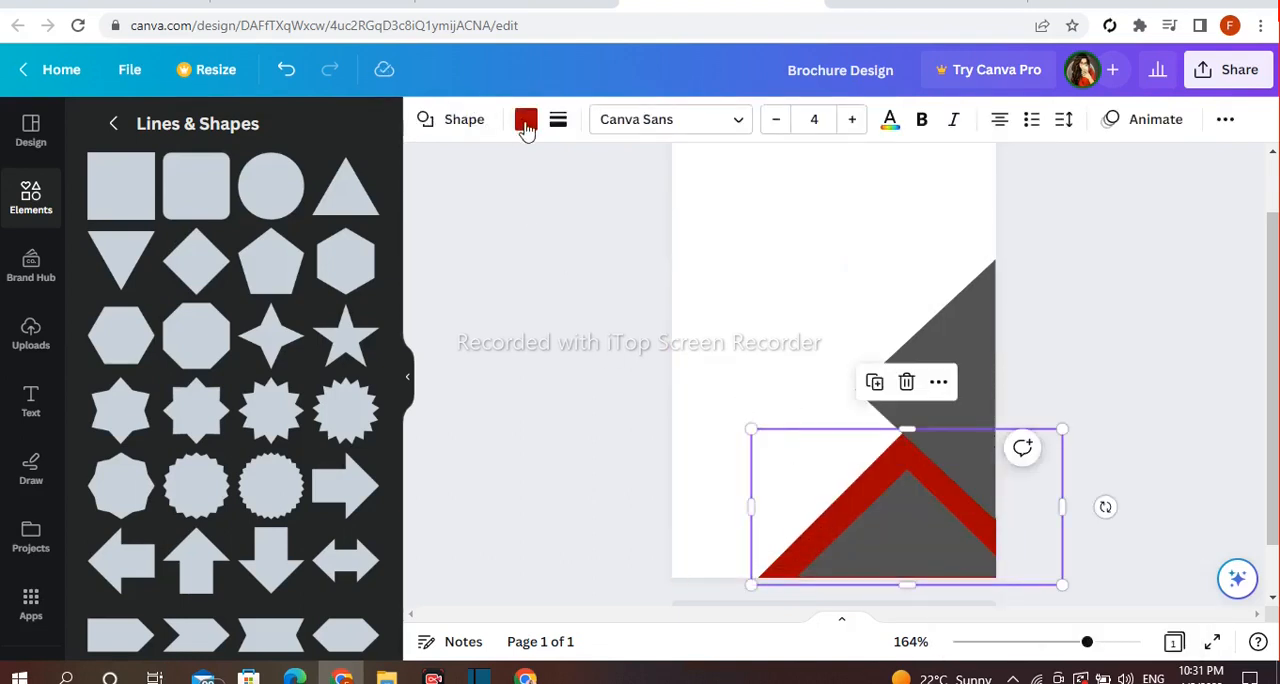
left_click(524, 122)
left_click(107, 233)
mouse_move(352, 368)
left_mouse_down()
mouse_move(349, 340)
mouse_move(342, 373)
mouse_move(340, 353)
left_mouse_up()
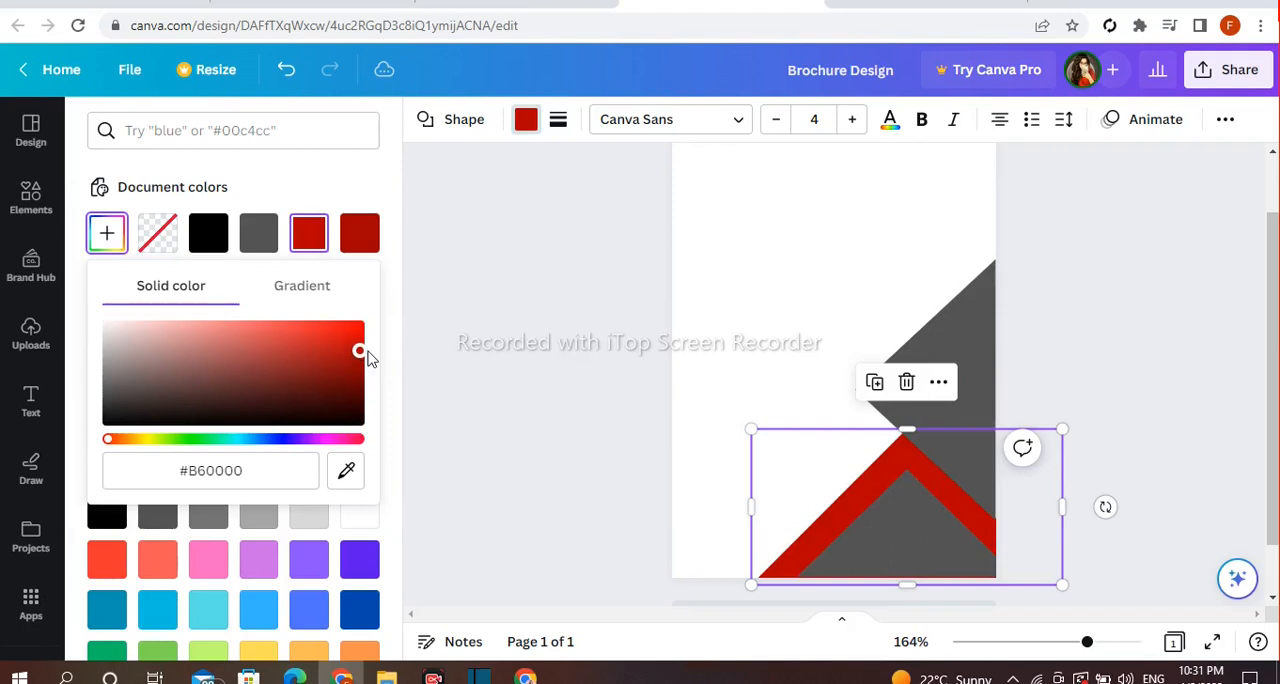
left_click(577, 360)
Duplicate the right gray triangle, flip the copy around to point right and move it to the page's left side
left_click(883, 325)
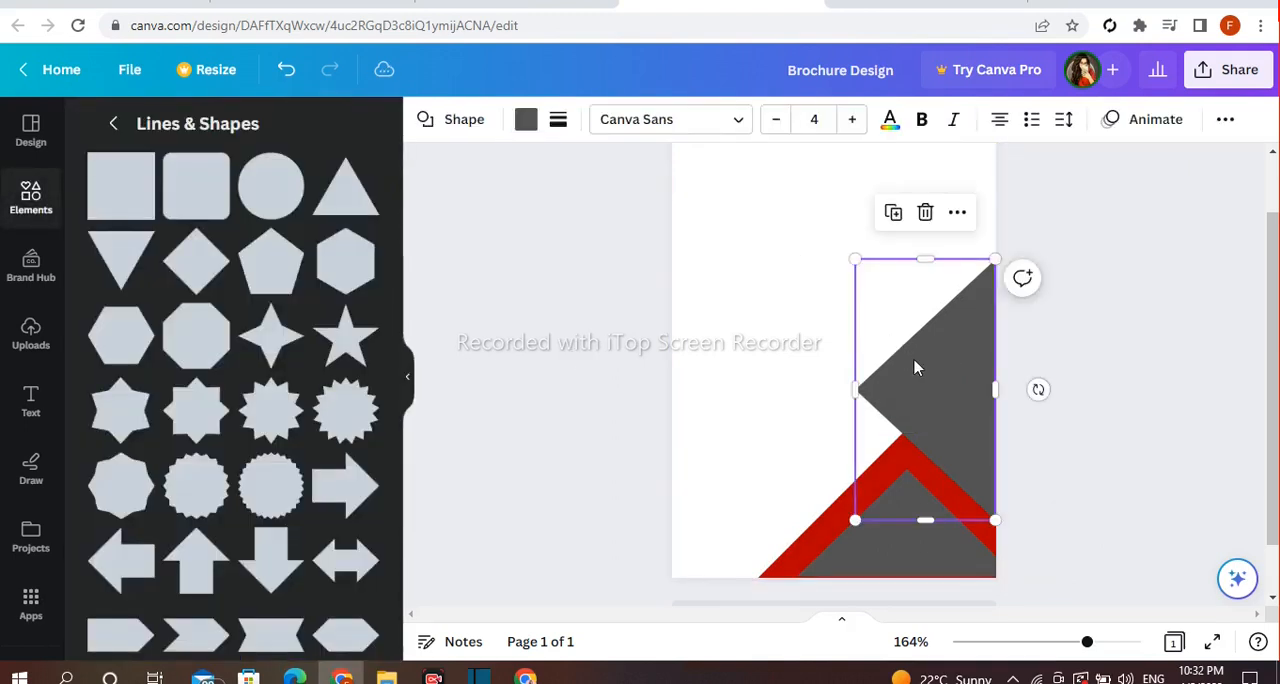
left_click(898, 218)
left_click_drag(946, 375, 794, 318)
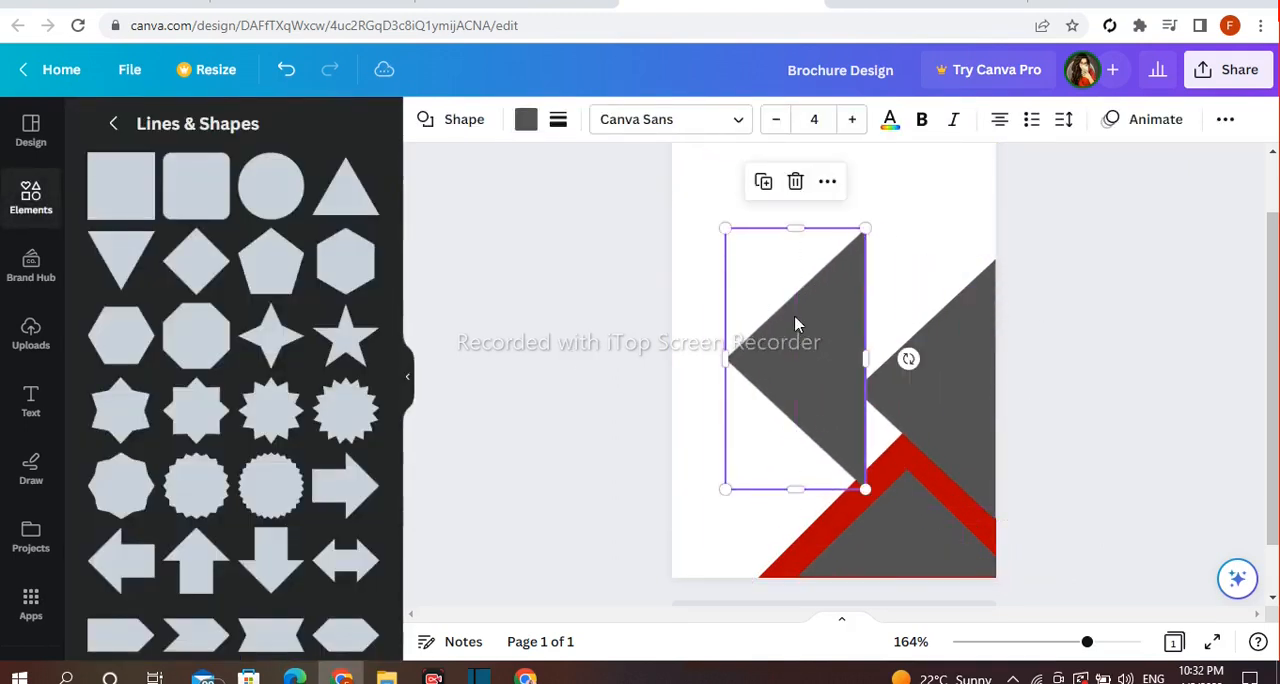
left_click_drag(910, 362, 627, 355)
left_click_drag(778, 365, 731, 383)
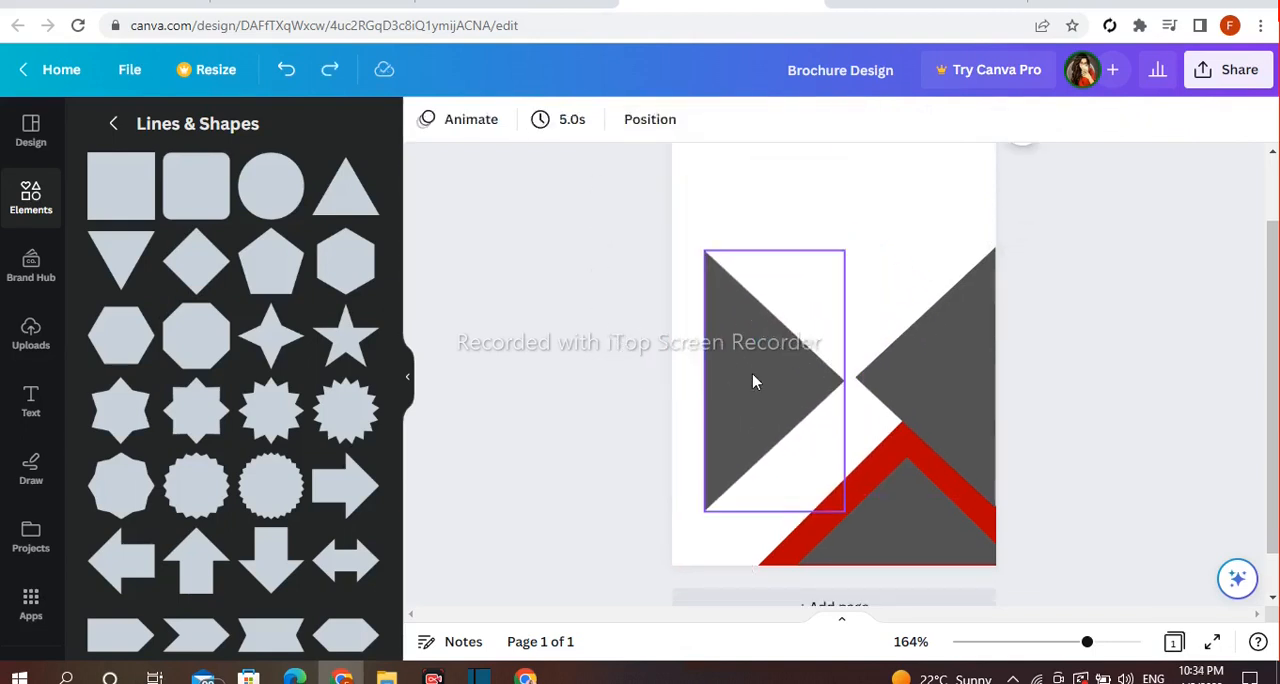
Enlarge the left triangle and set it against the page's left edge, leaving a narrow gap beside the red band
left_click_drag(753, 375, 765, 428)
left_click_drag(717, 306, 756, 358)
left_click(566, 322)
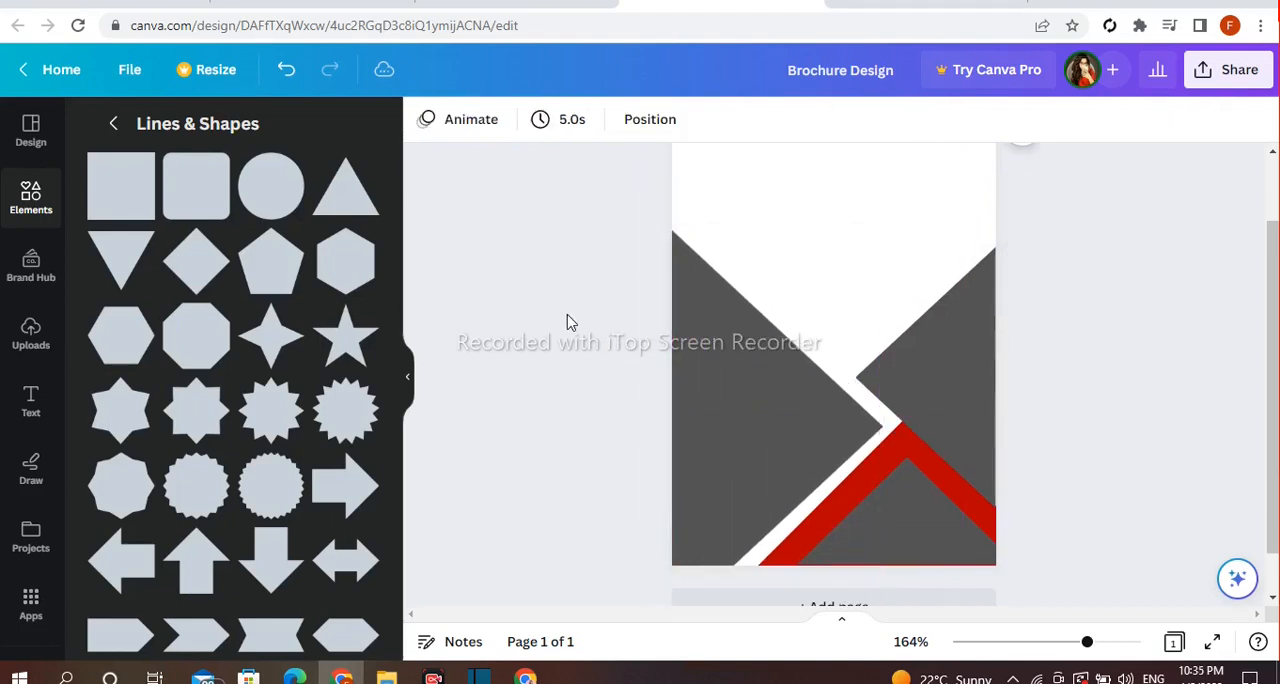
left_click(716, 393)
left_click(604, 355)
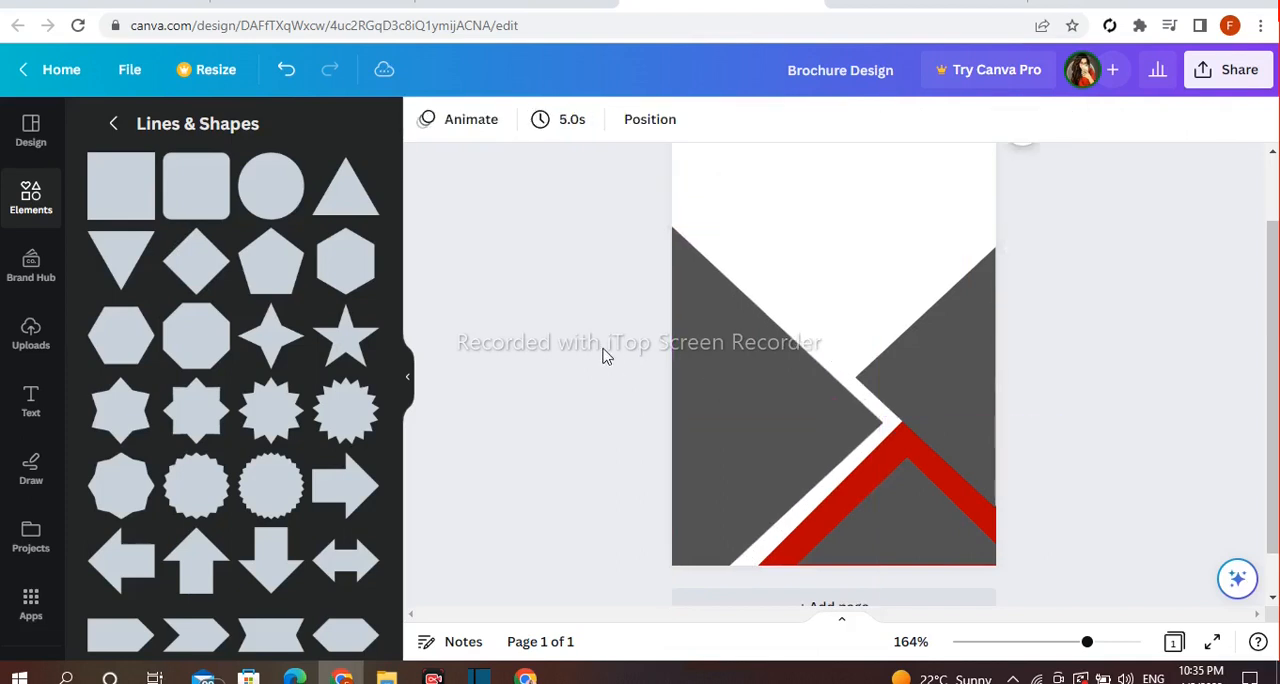
Duplicate the left triangle, offset the copy down and to the right, and fill it with light gray
left_click(731, 246)
left_click_drag(731, 246, 754, 269)
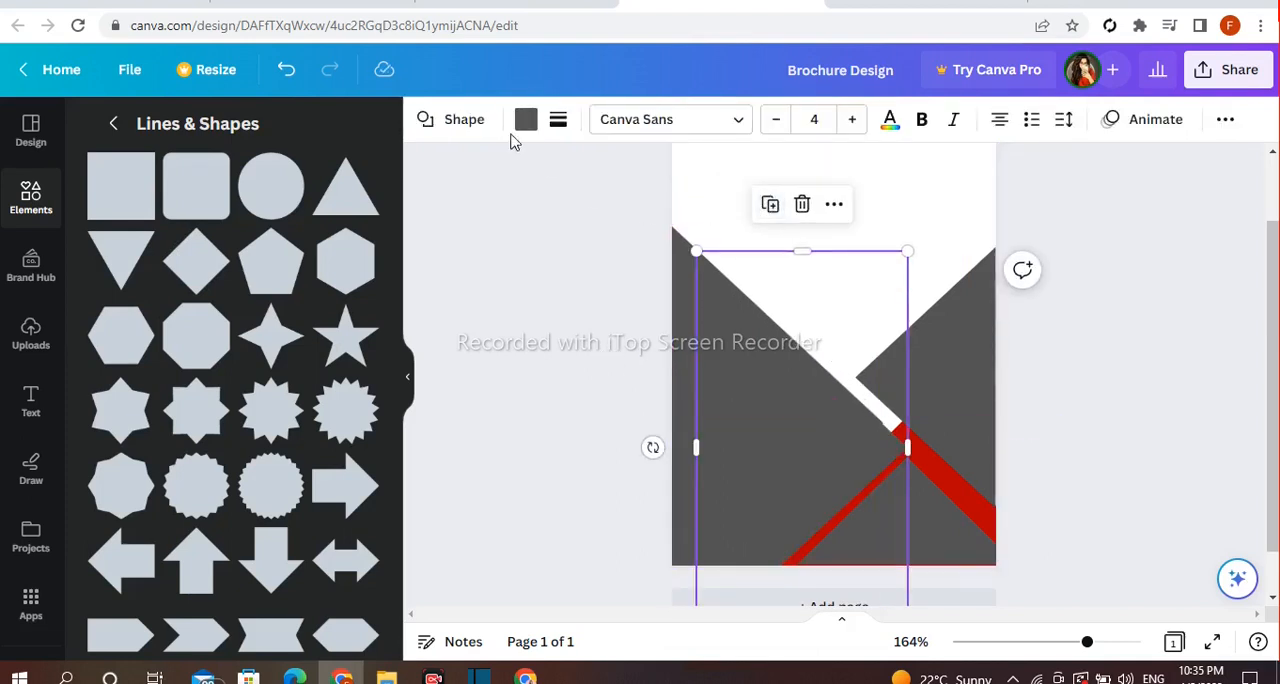
left_click(525, 119)
left_click(261, 459)
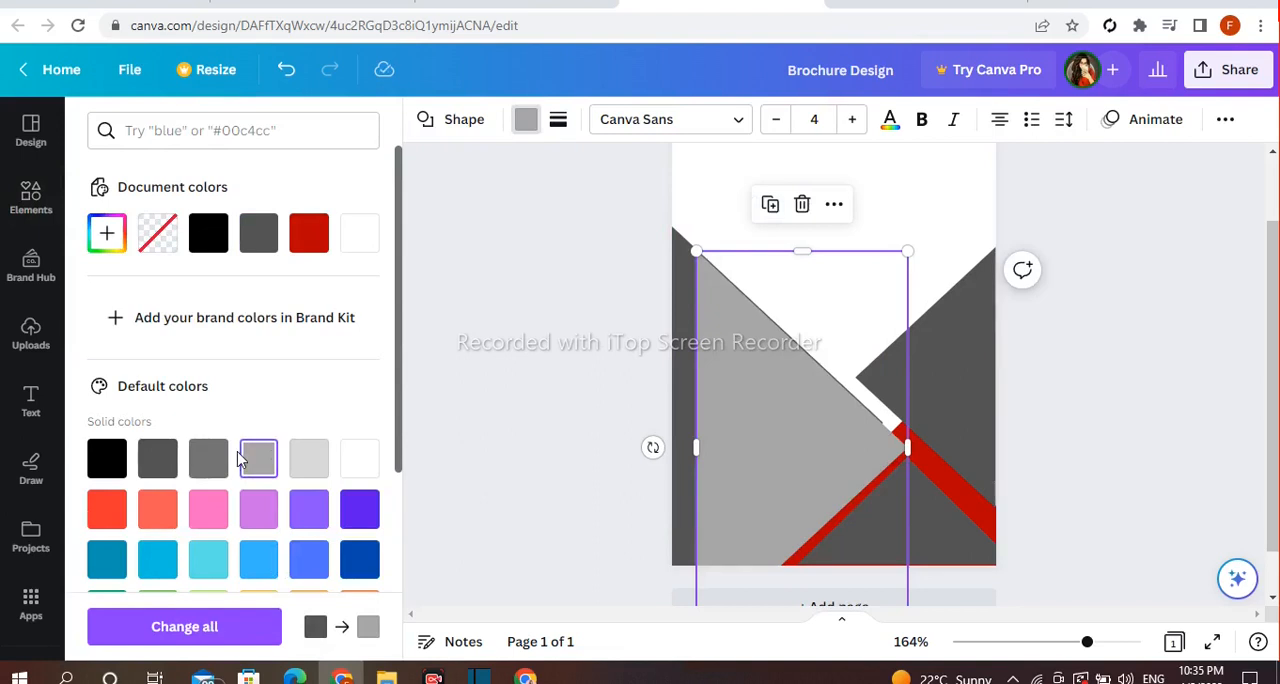
Send the light gray triangle to the back of the layer stack
right_click(822, 240)
mouse_move(900, 389)
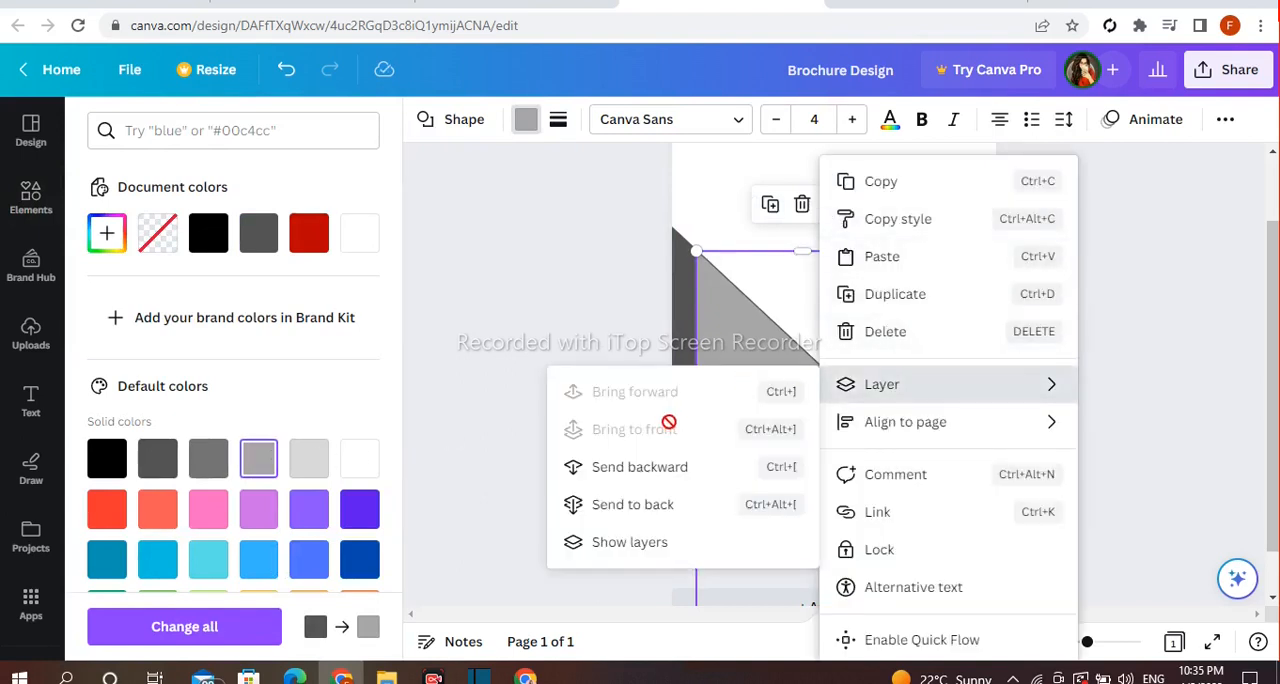
left_click(673, 502)
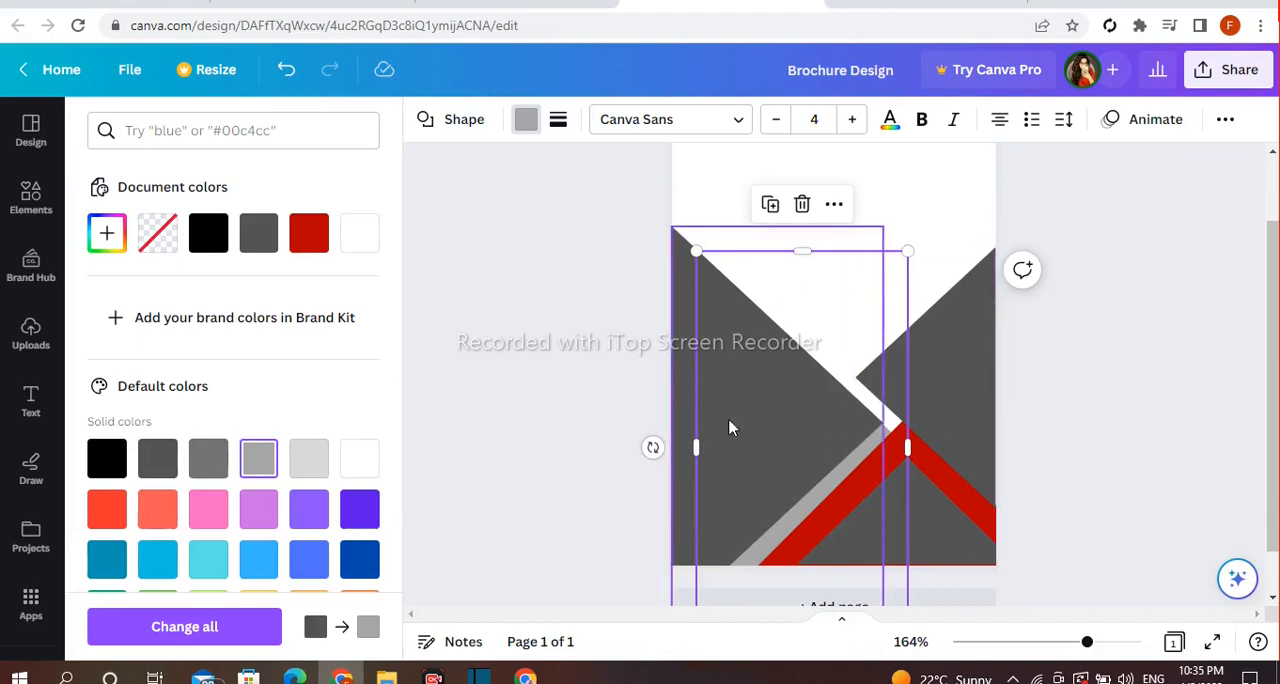
Enlarge the light gray triangle from the page's left edge so it borders both slopes of the dark left triangle
mouse_move(703, 453)
left_mouse_down()
mouse_move(703, 429)
mouse_move(715, 442)
left_mouse_up()
left_click_drag(695, 229, 672, 184)
left_click_drag(698, 224, 695, 245)
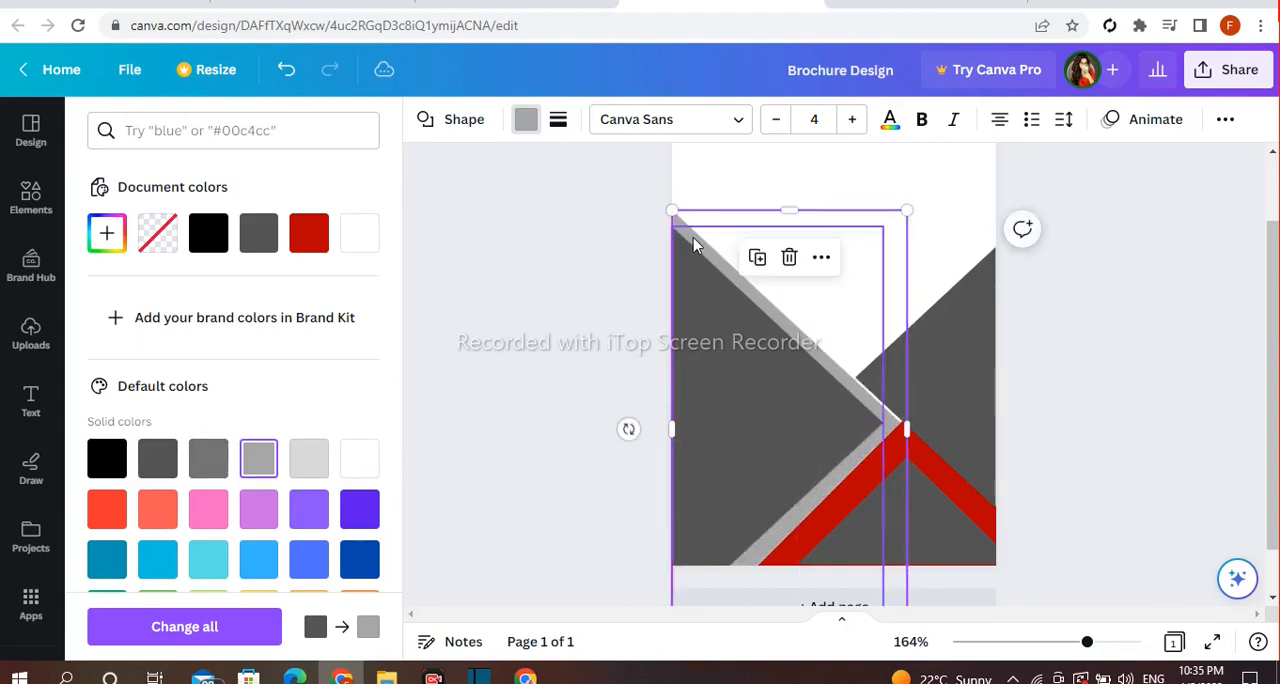
left_click_drag(917, 216, 922, 212)
left_click(575, 262)
left_click(575, 262)
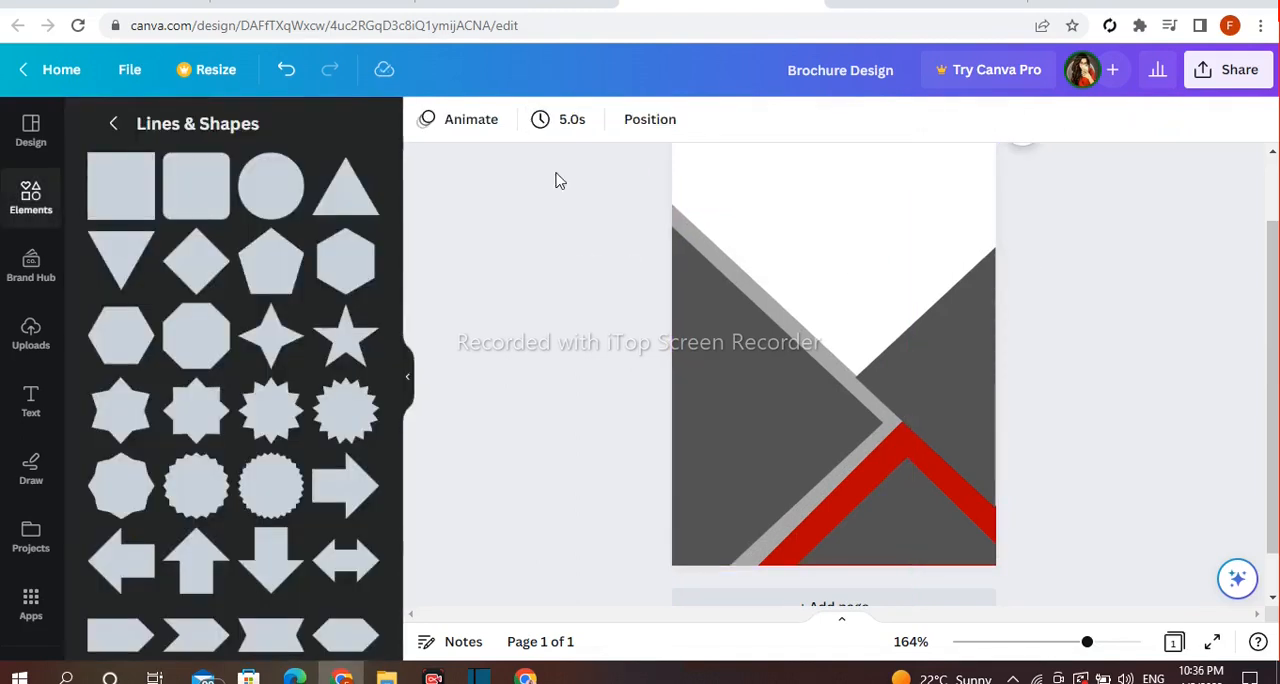
Duplicate the right dark gray triangle, shrink the copy and place it against the page's left edge above the light gray band
left_click(945, 368)
left_click(895, 206)
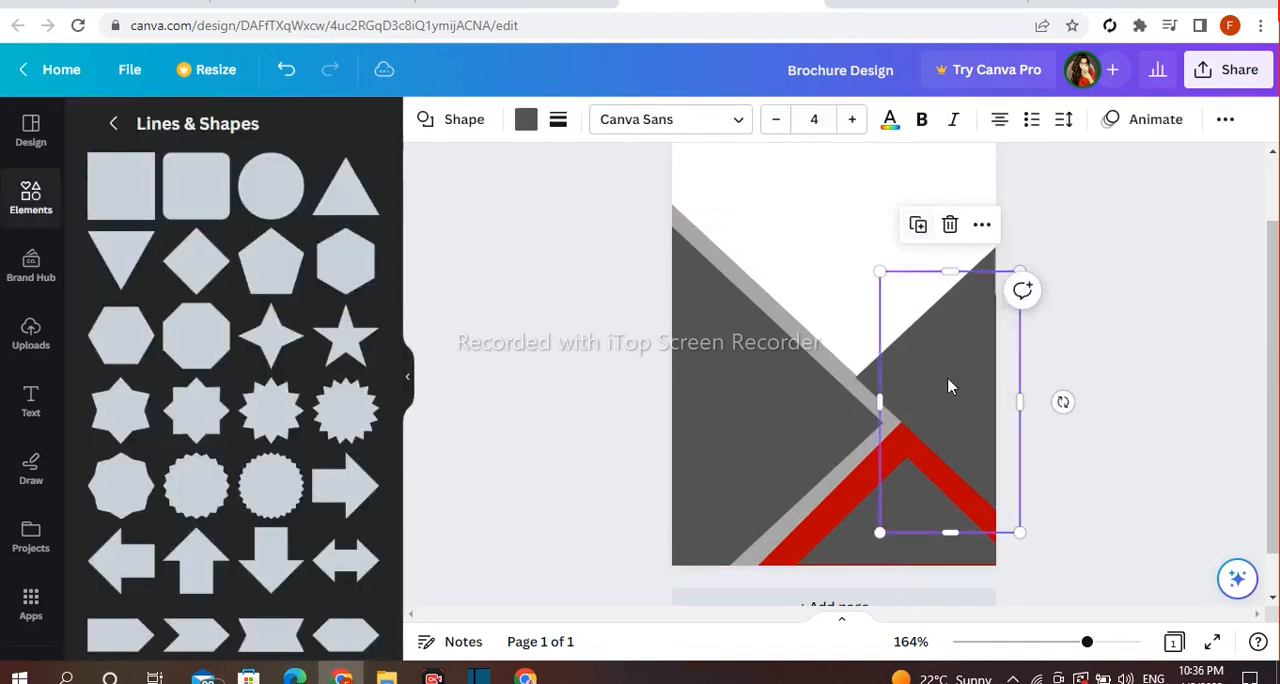
left_click_drag(951, 384, 822, 269)
left_click_drag(893, 425, 652, 221)
left_click_drag(778, 224, 705, 263)
left_click(706, 272)
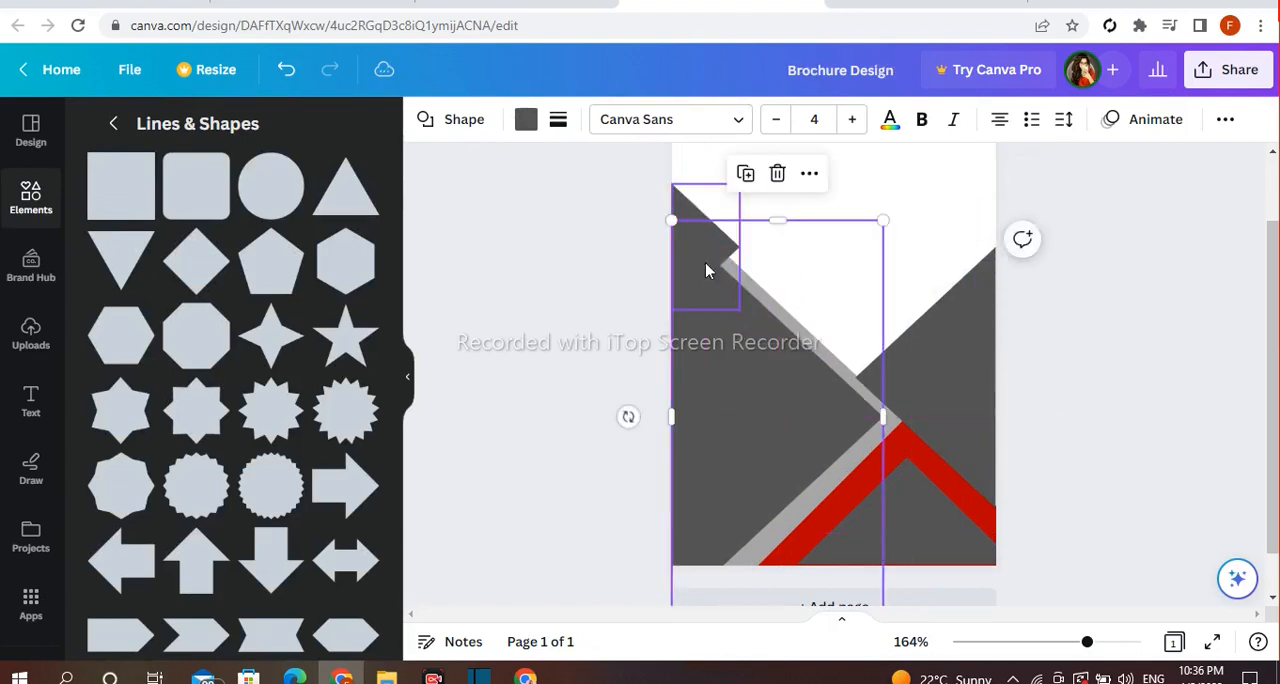
left_click(287, 70)
Enlarge the small dark triangle on the left edge so its tip projects past the light gray band
left_click(683, 201)
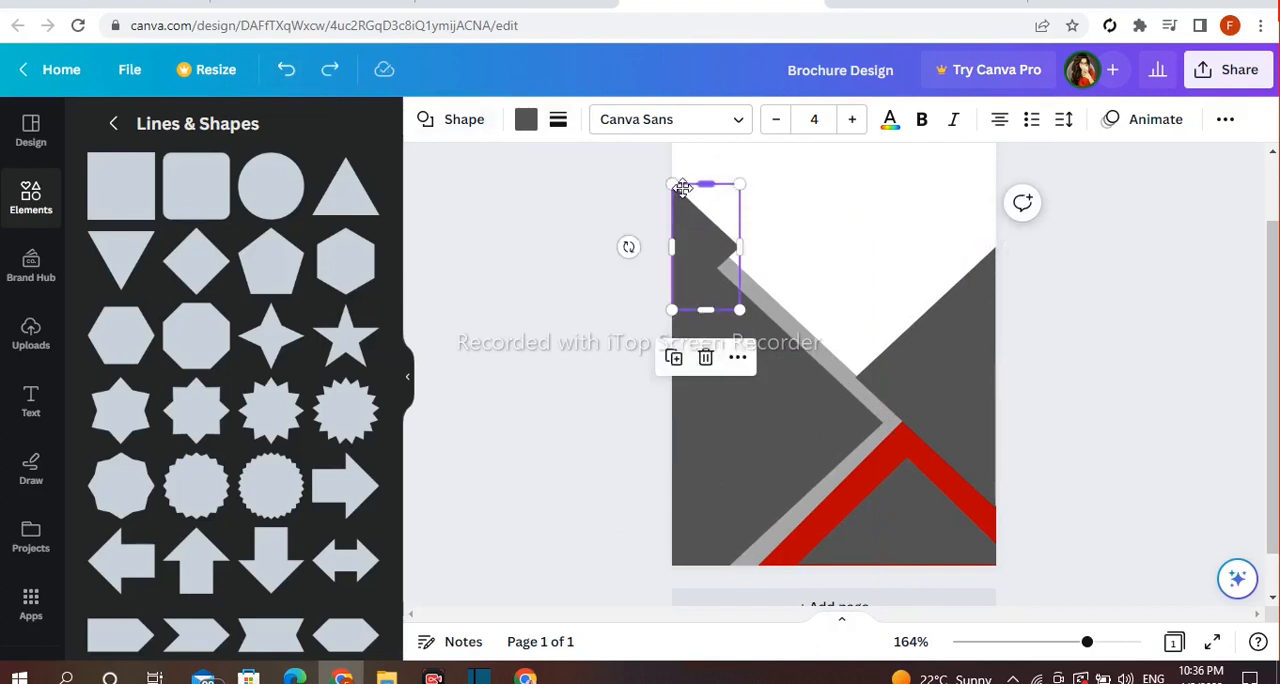
left_click_drag(683, 201, 762, 208)
scroll(760, 209, "up", 1)
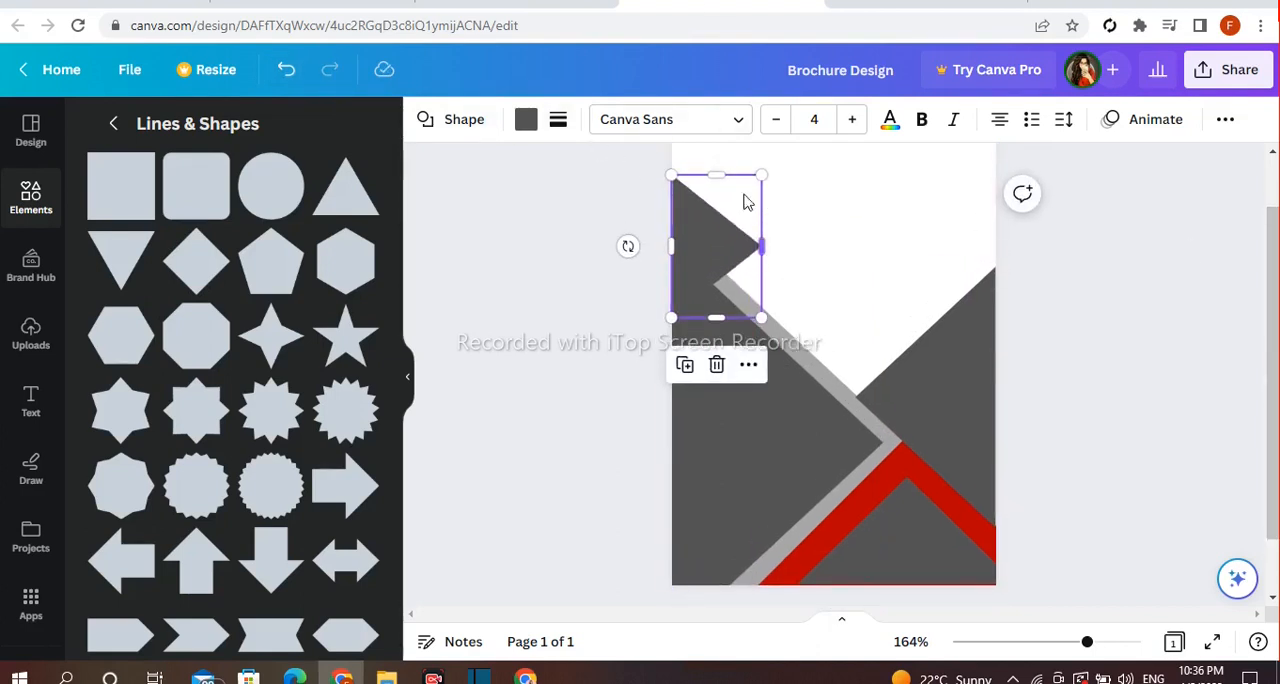
left_click_drag(762, 176, 763, 163)
left_click_drag(717, 223, 720, 222)
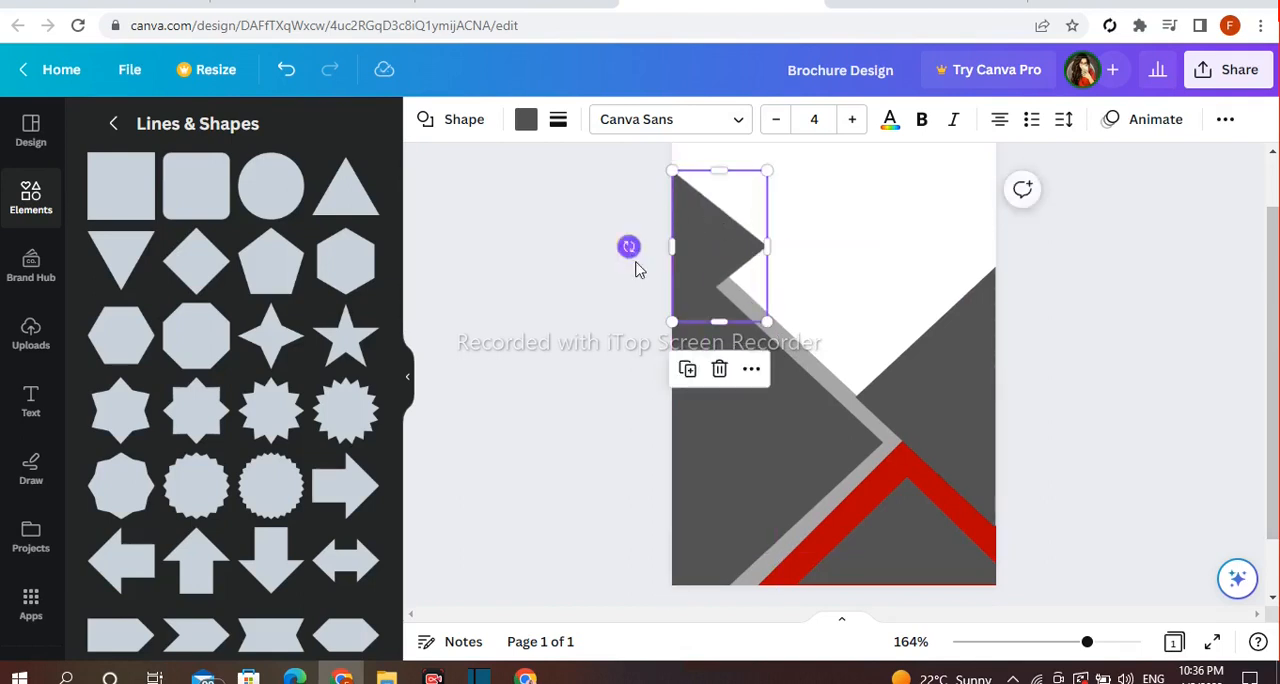
Duplicate the small dark triangle, fill the copy with red and offset it toward the upper left, leaving a dark lower edge
left_click(684, 384)
left_click(525, 121)
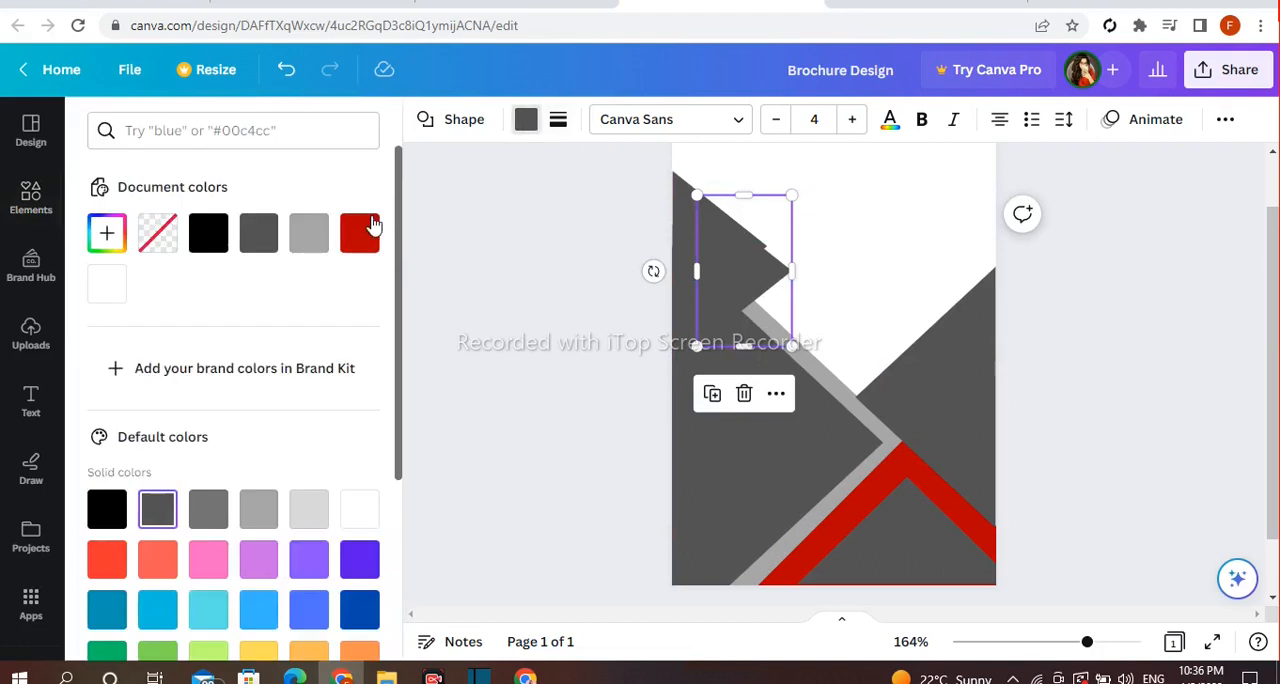
left_click(366, 250)
left_click_drag(711, 275, 677, 240)
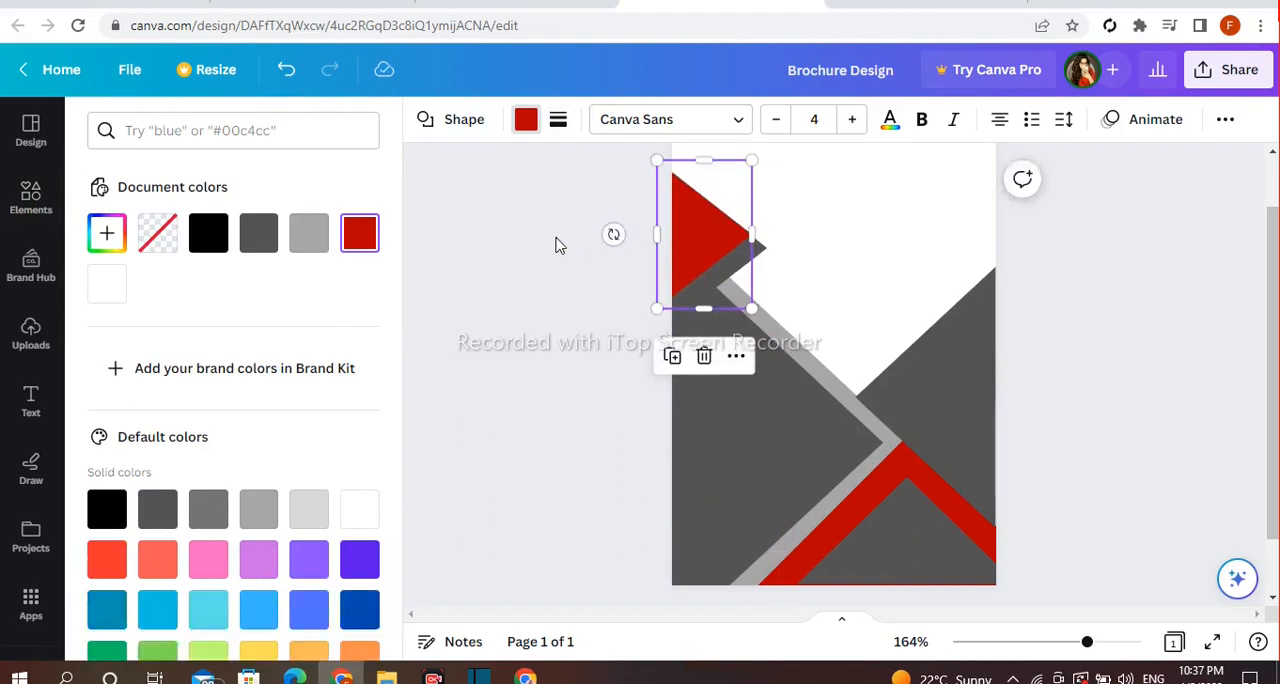
left_click(558, 246)
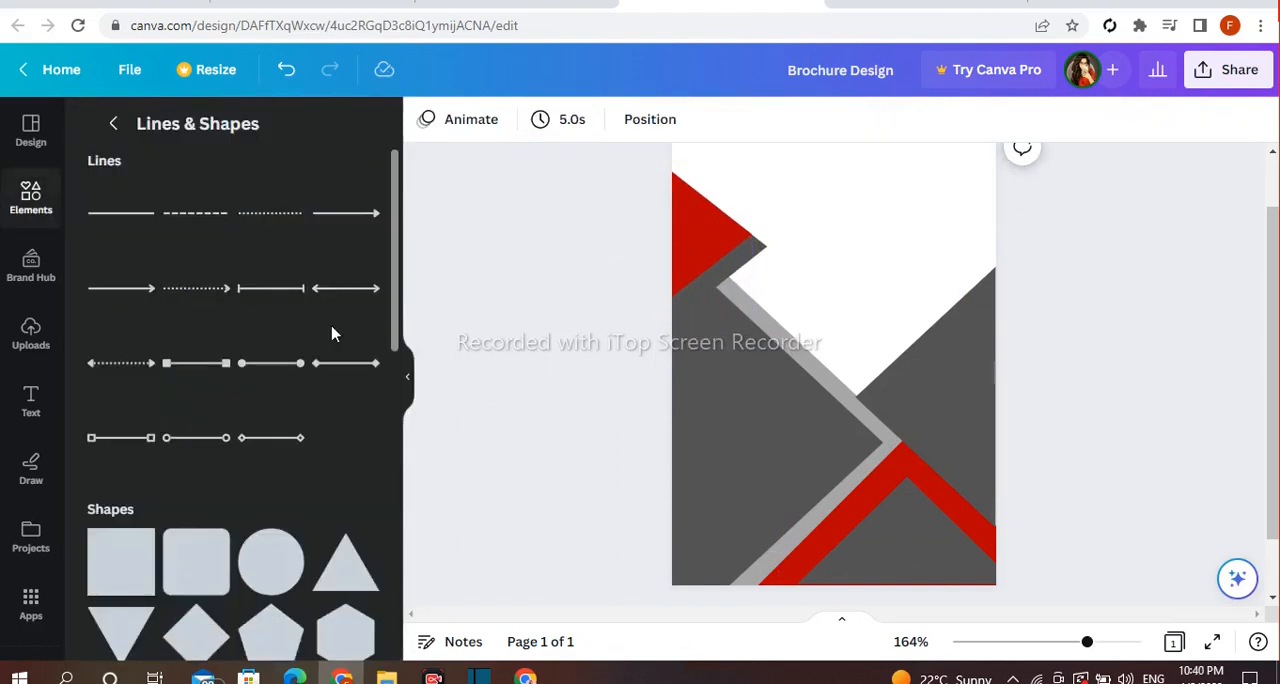
Add a red parallelogram, flatten it into a wide bar and place it across the right dark triangle, running off the page edge
scroll(331, 340, "down", 15)
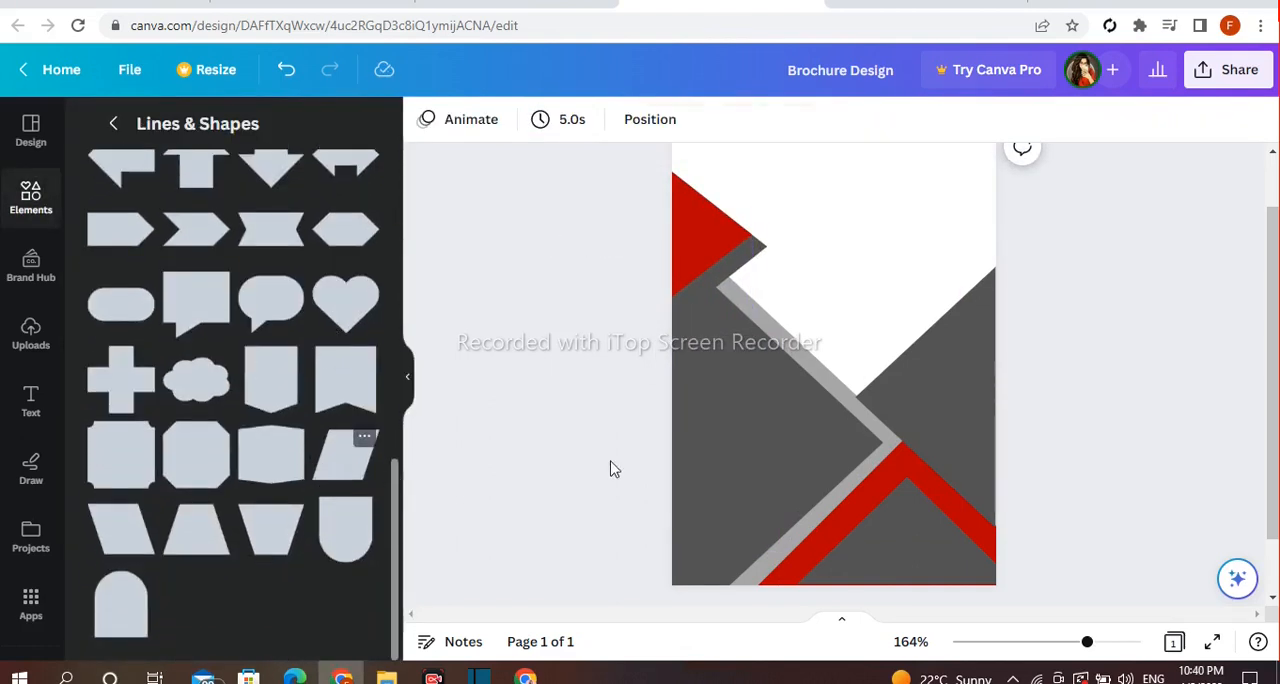
left_click_drag(834, 392, 841, 350)
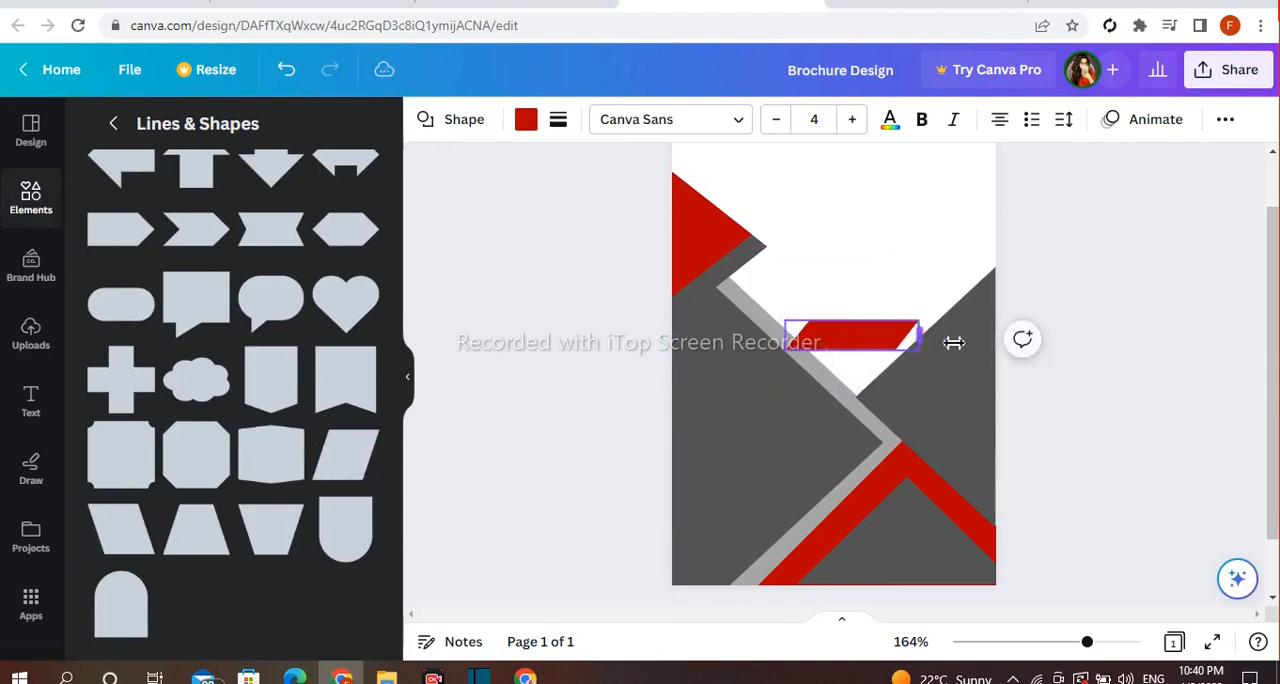
left_click_drag(953, 342, 963, 342)
mouse_move(970, 395)
left_mouse_down()
mouse_move(1024, 376)
mouse_move(1020, 409)
mouse_move(977, 418)
left_mouse_up()
left_click(1140, 240)
Duplicate the red parallelogram bar and place the copy just below it, shifted further left
left_click(974, 327)
left_click(967, 254)
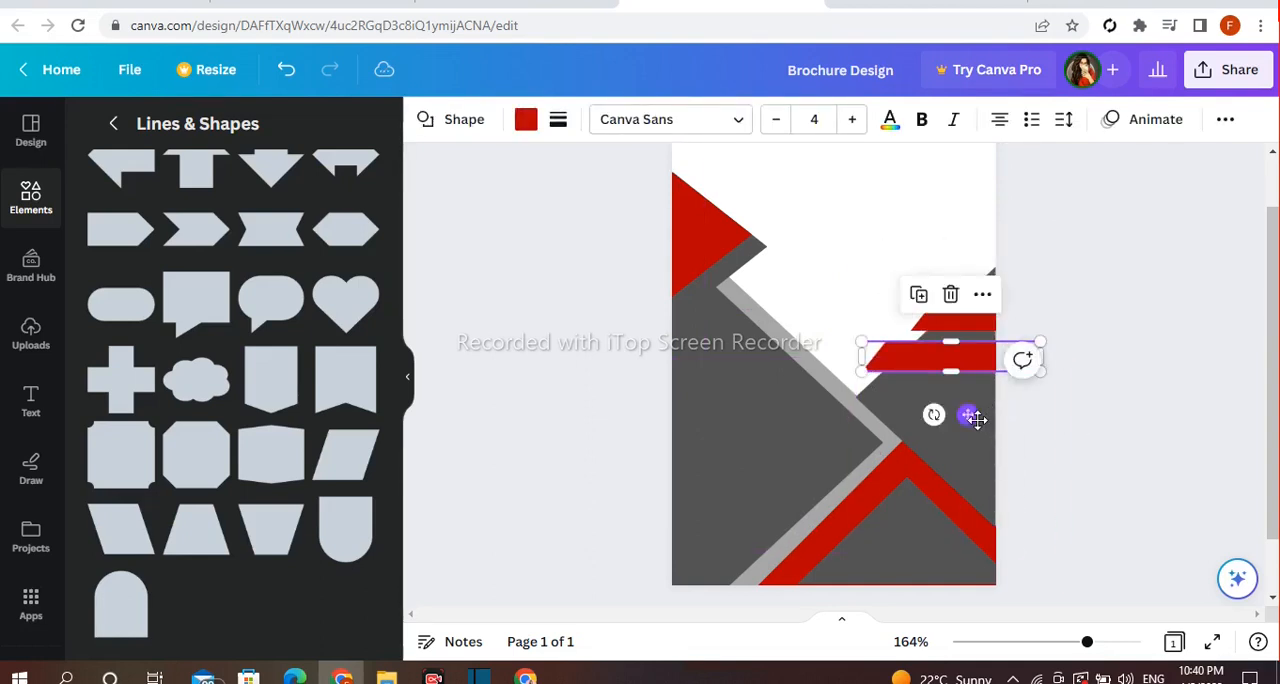
left_click(1030, 297)
left_click(955, 359)
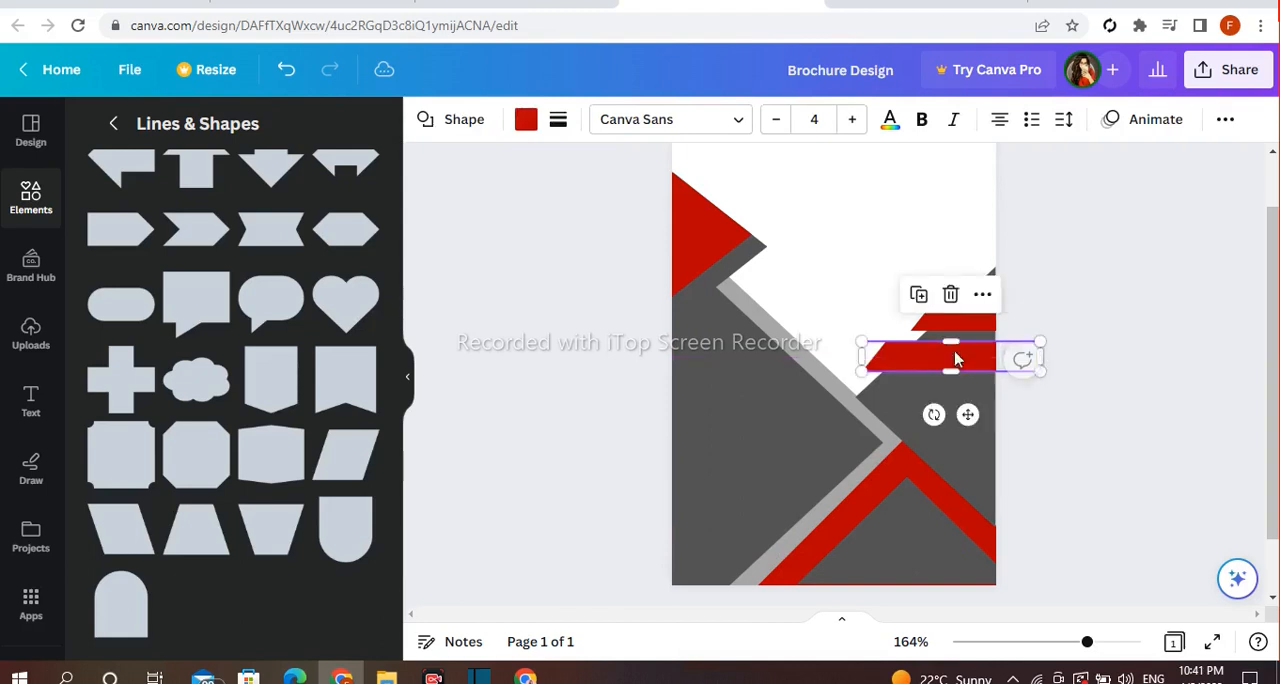
left_click(1064, 232)
Add a square, shrink it to a tiny block beside the red bars and fill it with black
left_click(155, 205)
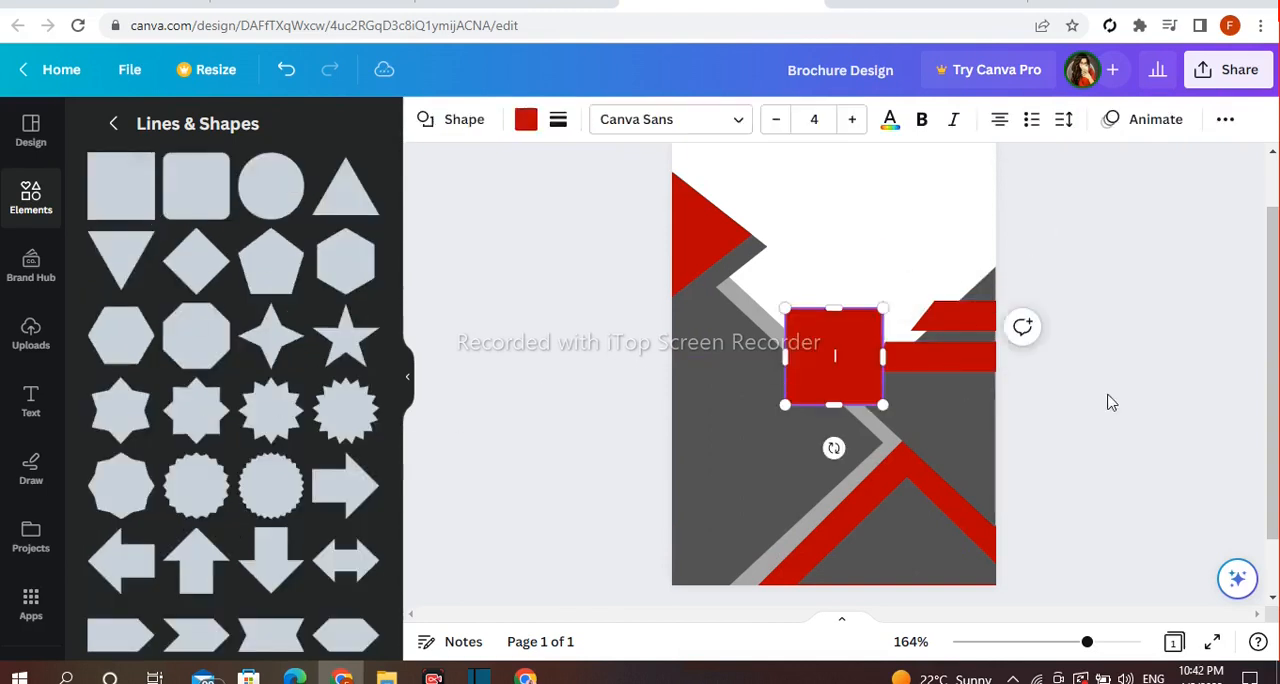
left_click_drag(825, 408, 820, 392)
left_click_drag(843, 342, 883, 331)
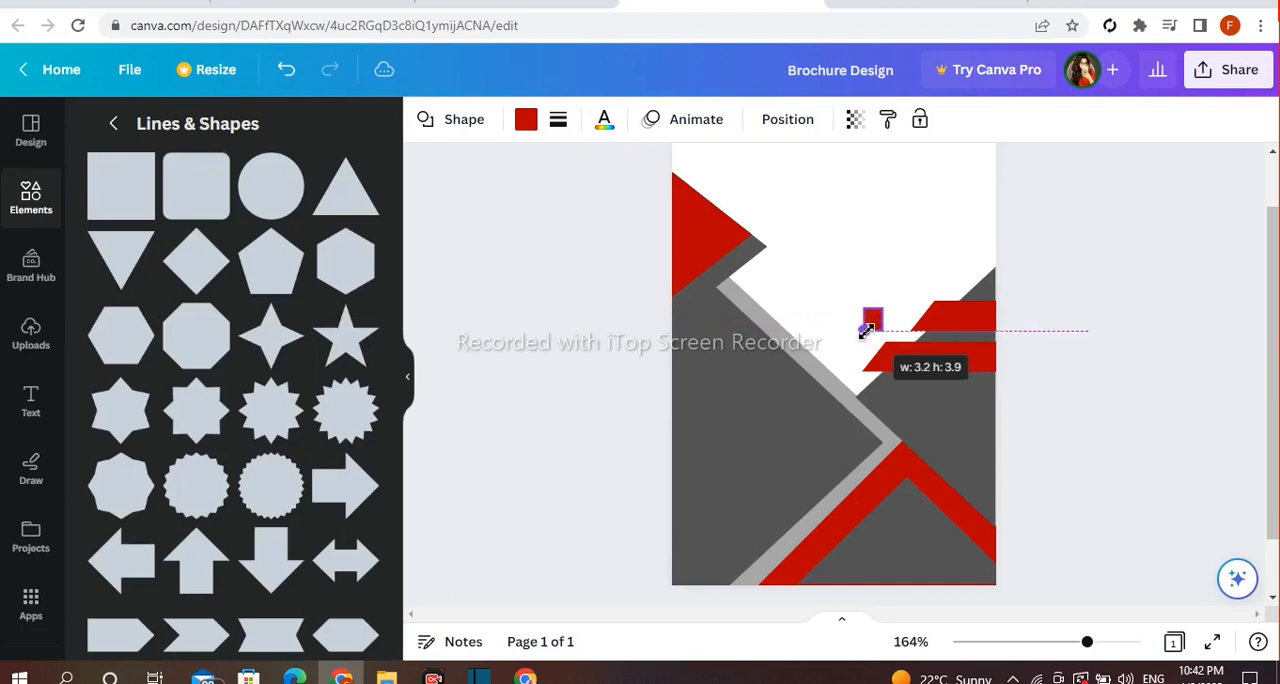
left_click_drag(872, 330, 831, 327)
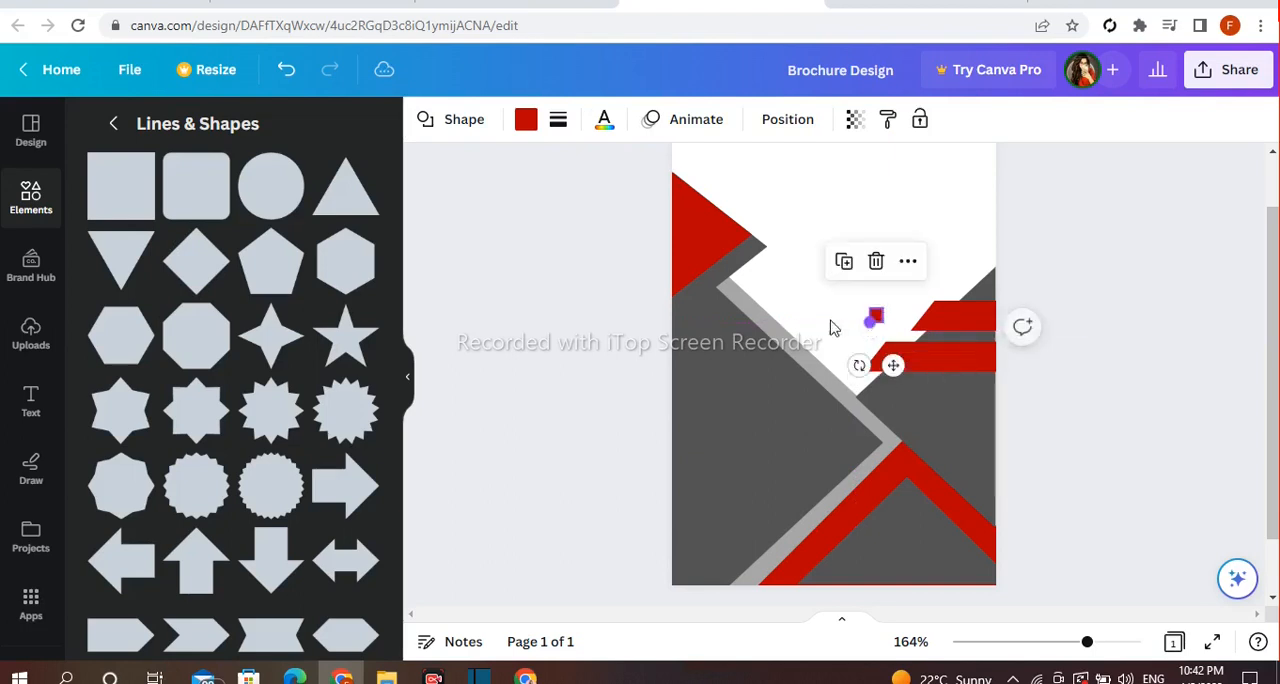
left_click(525, 121)
left_click(106, 508)
Place the black block under the left end of the upper red bar and send it to the back
left_click_drag(893, 365, 909, 337)
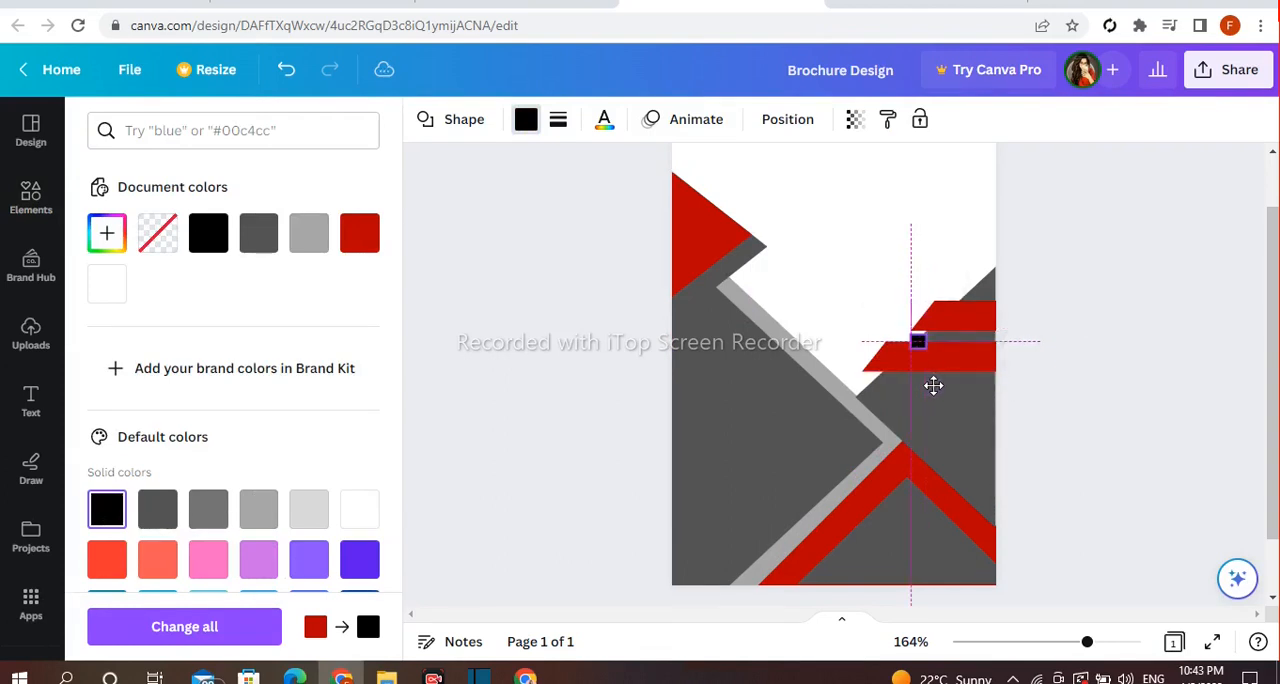
left_click(946, 286)
mouse_move(975, 385)
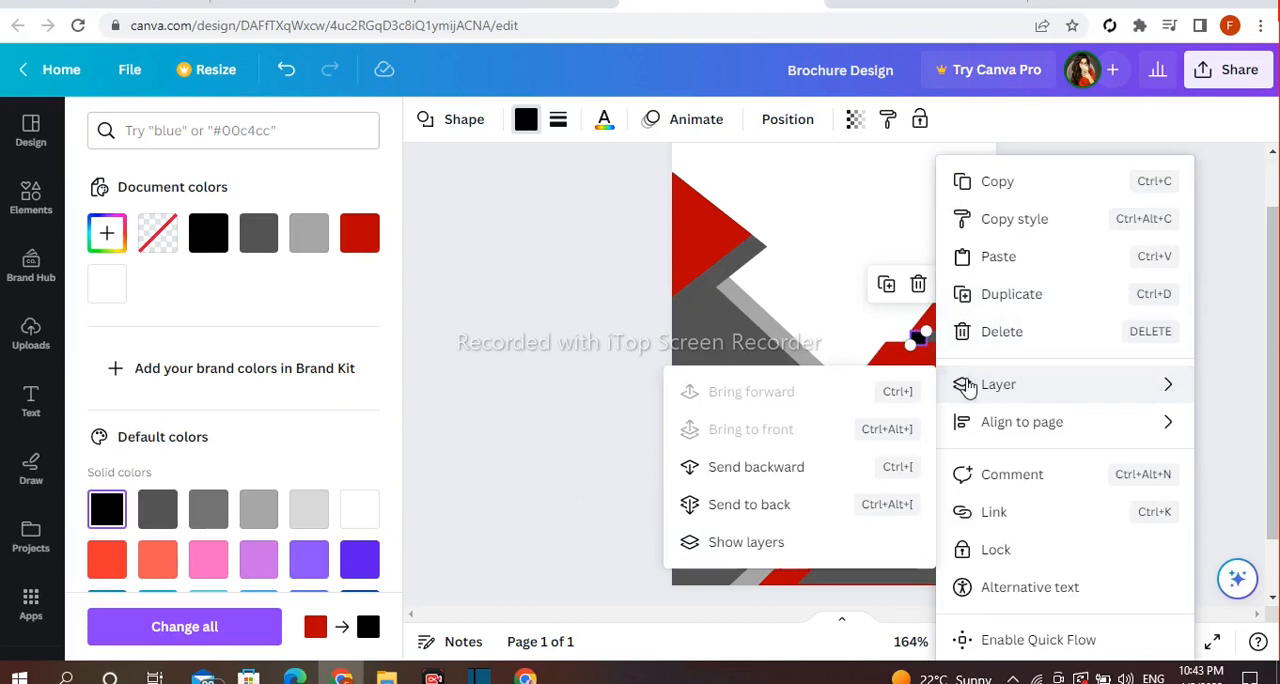
left_click(750, 504)
left_click(1090, 363)
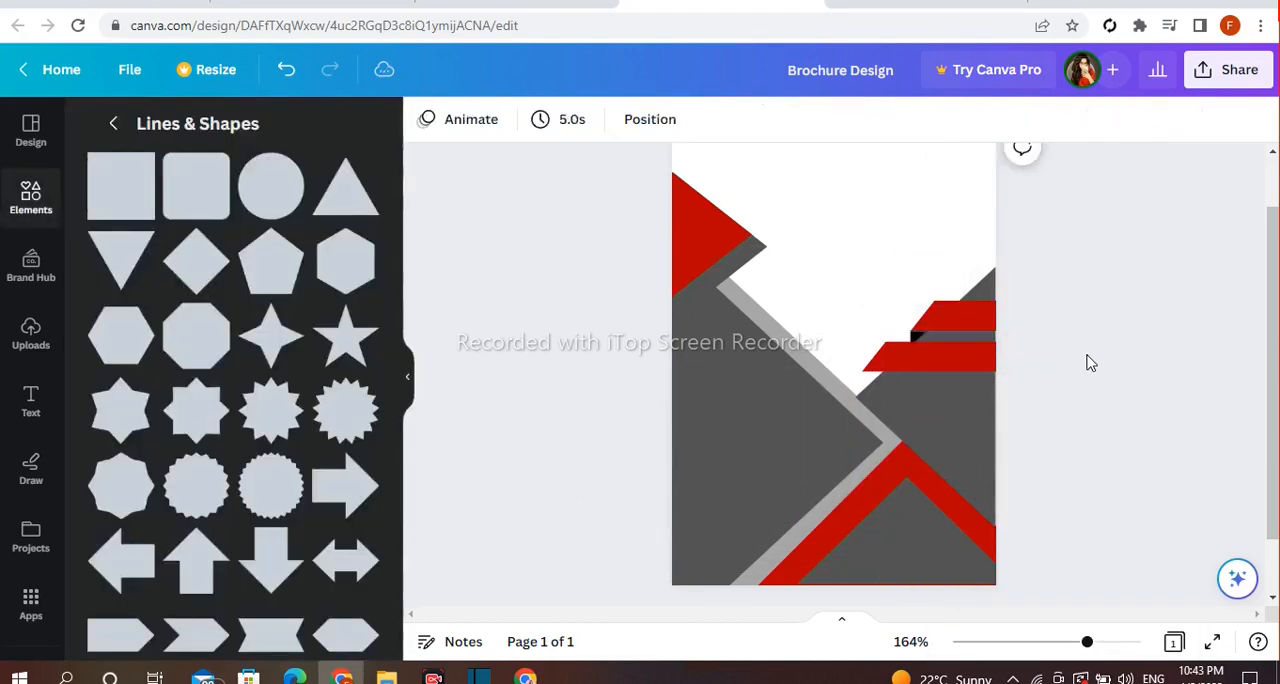
Duplicate the black block, place the copy under the left end of the lower red bar and send it to the back
left_click(917, 335)
left_click(915, 335)
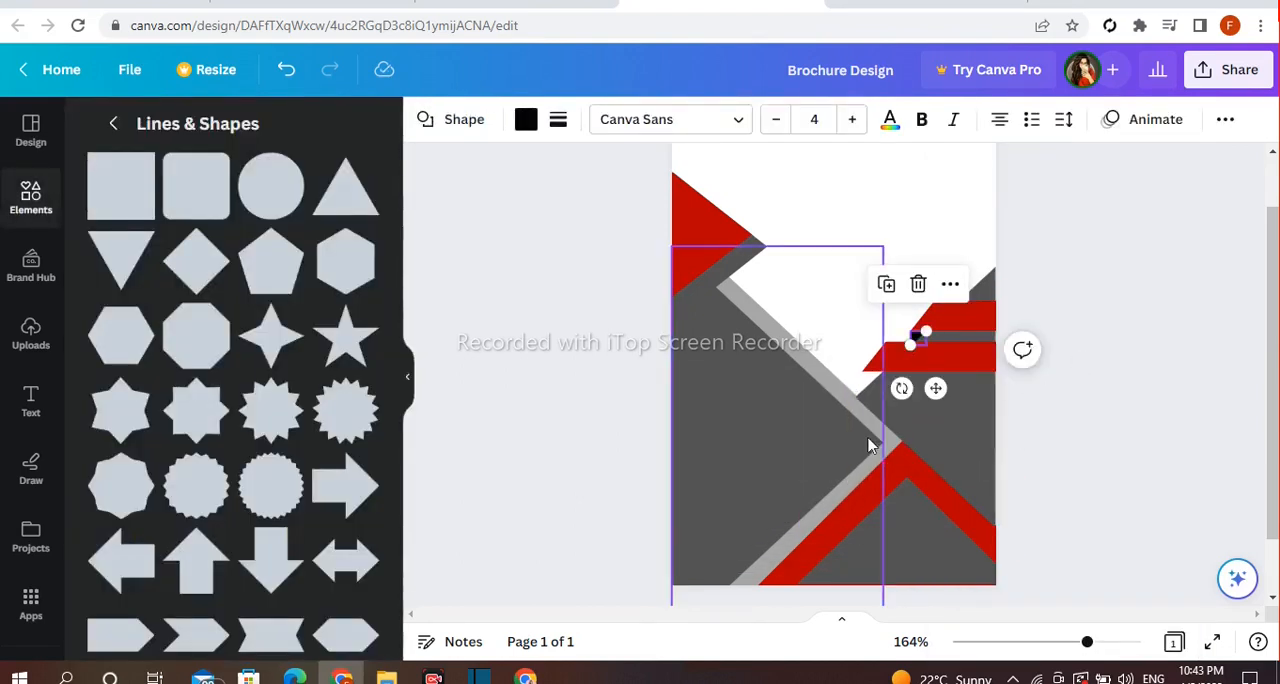
left_click(888, 288)
left_click_drag(950, 410, 891, 431)
left_click_drag(870, 383, 878, 373)
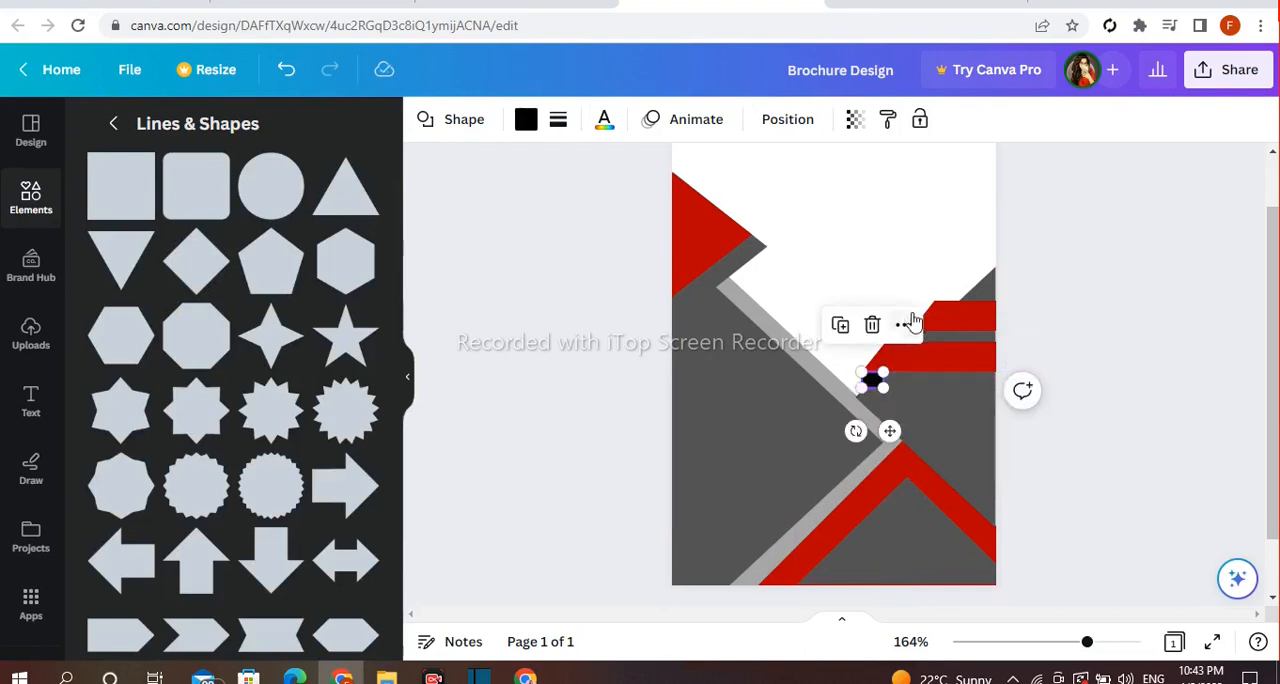
right_click(906, 384)
mouse_move(910, 384)
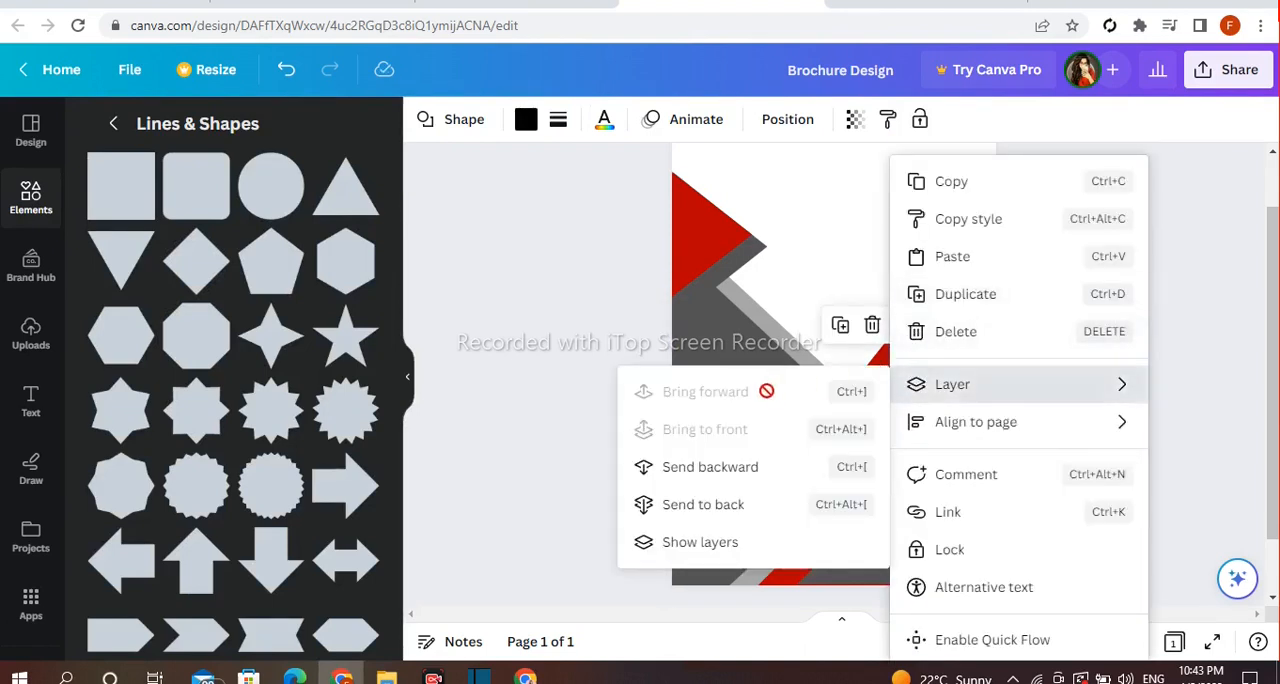
left_click(700, 504)
left_click(1116, 343)
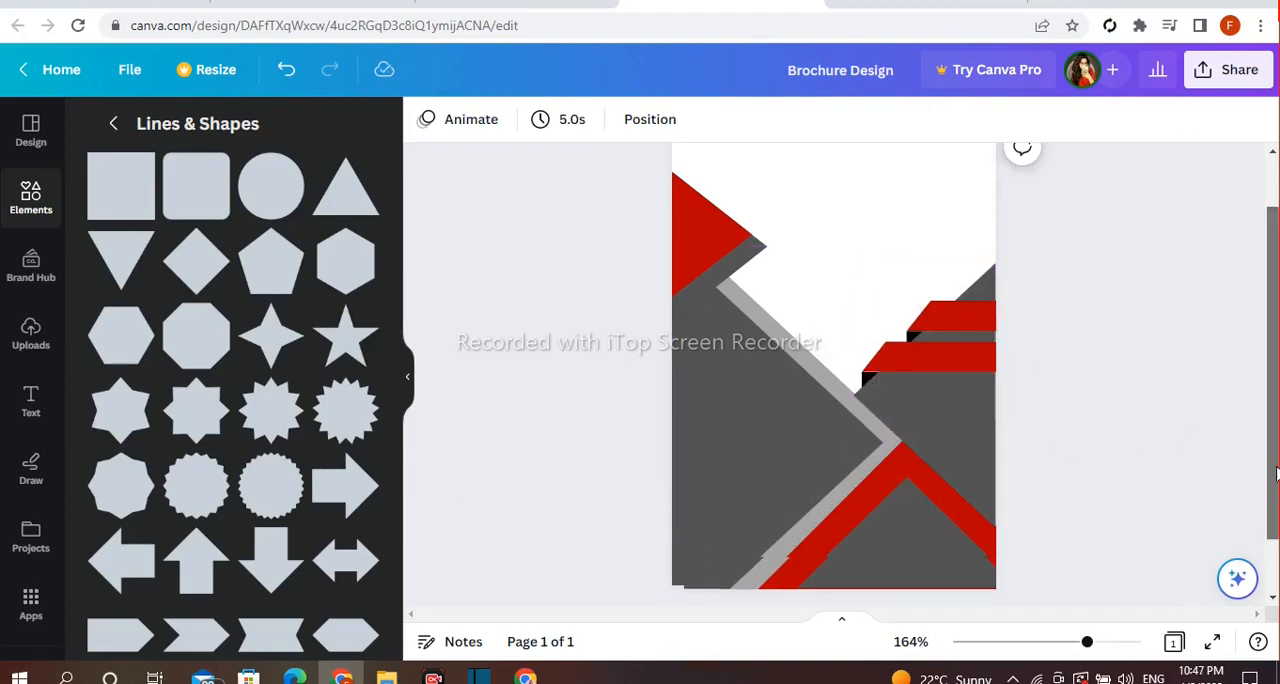
Add the plain square photo frame from the Frames collection to the page
left_click_drag(1274, 490, 1275, 470)
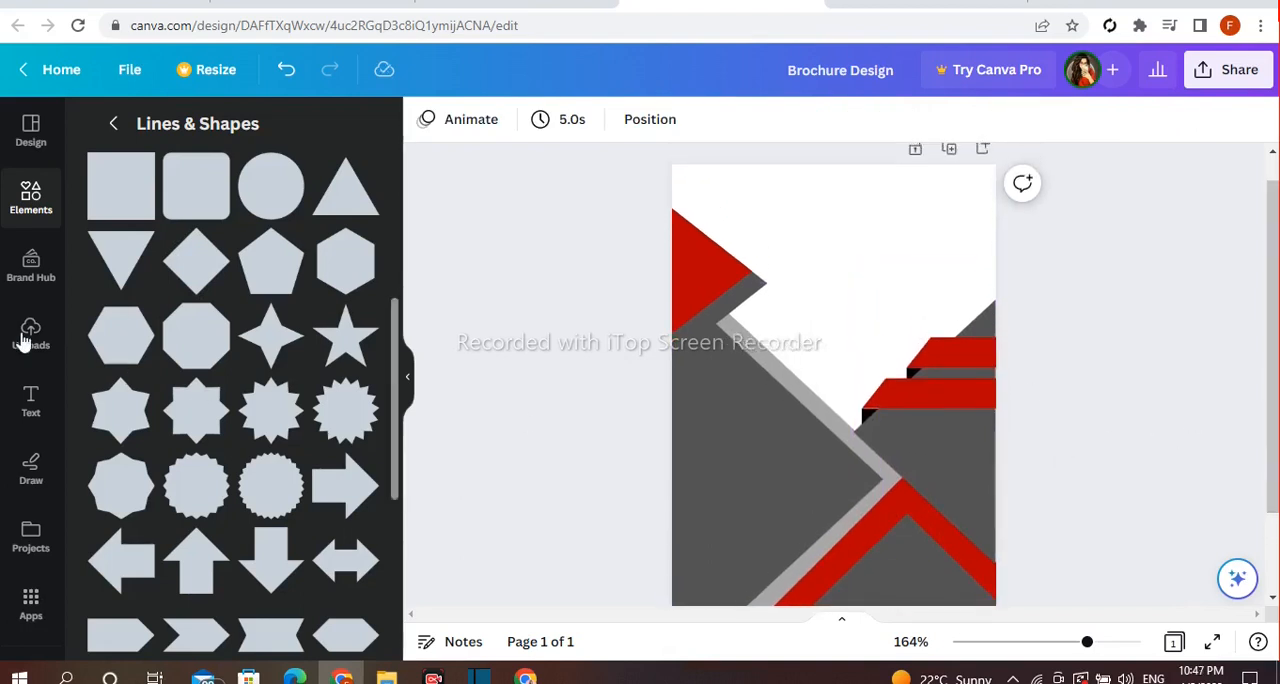
left_click(113, 123)
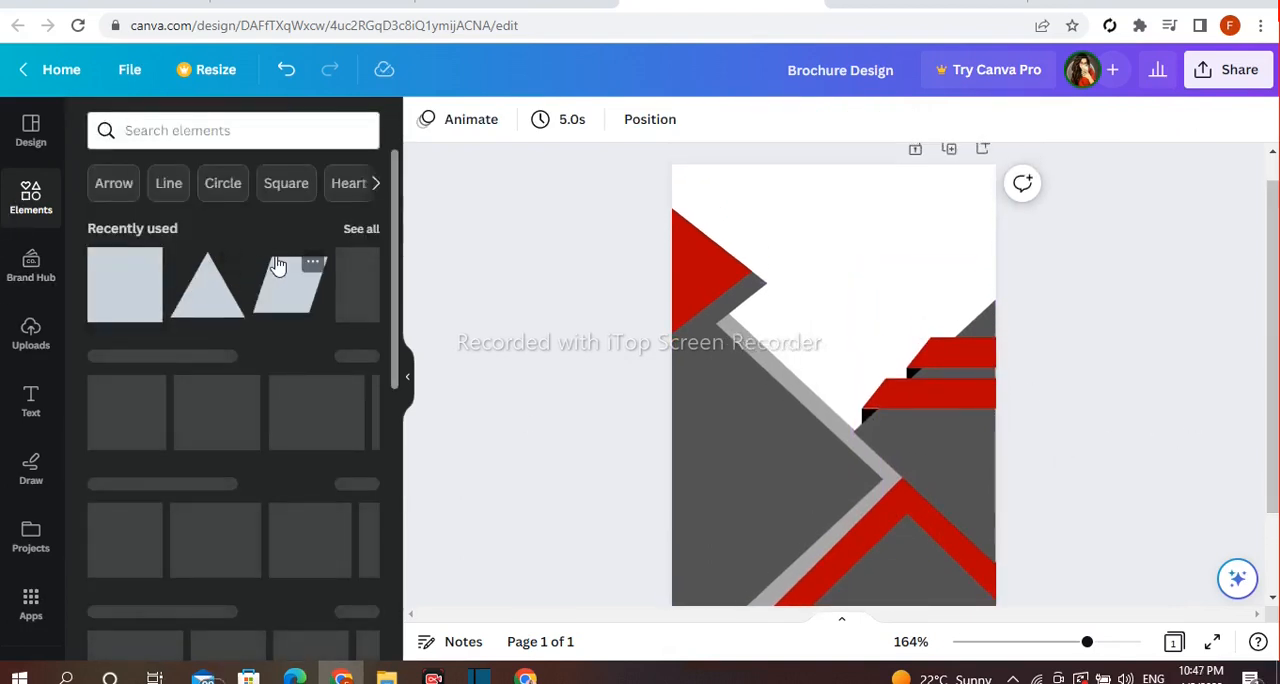
scroll(341, 278, "down", 2)
scroll(290, 350, "down", 8)
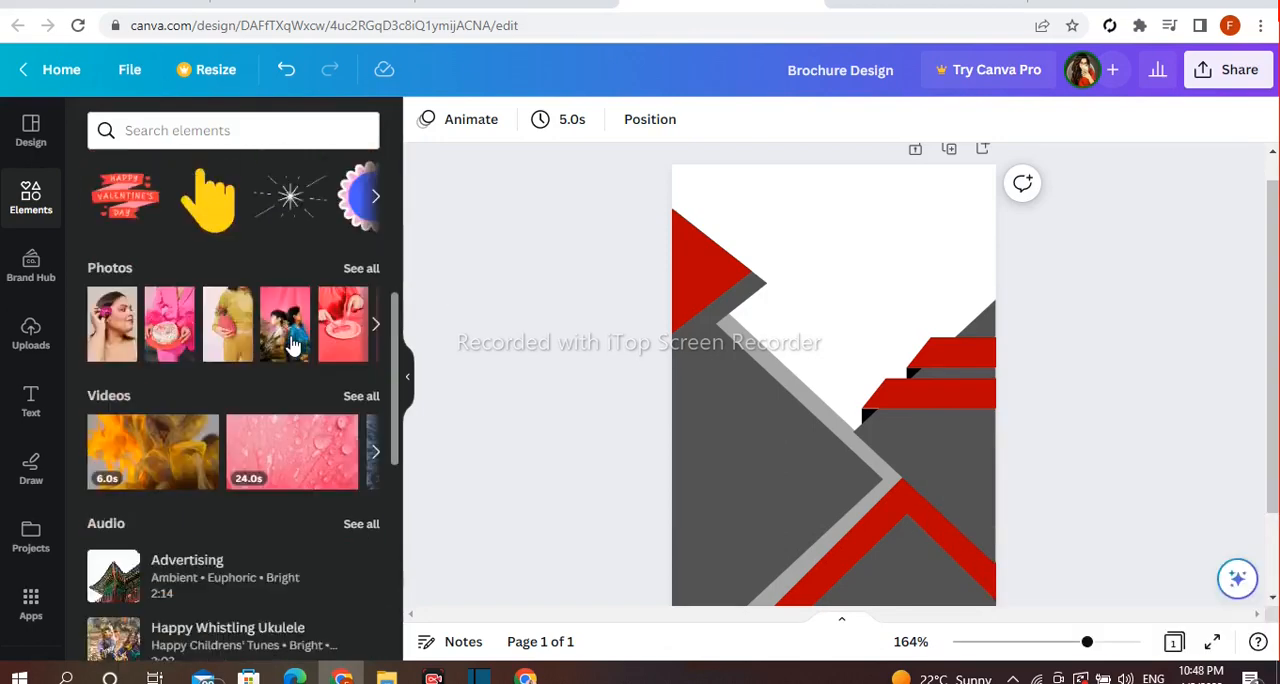
scroll(290, 345, "down", 2)
left_click(351, 288)
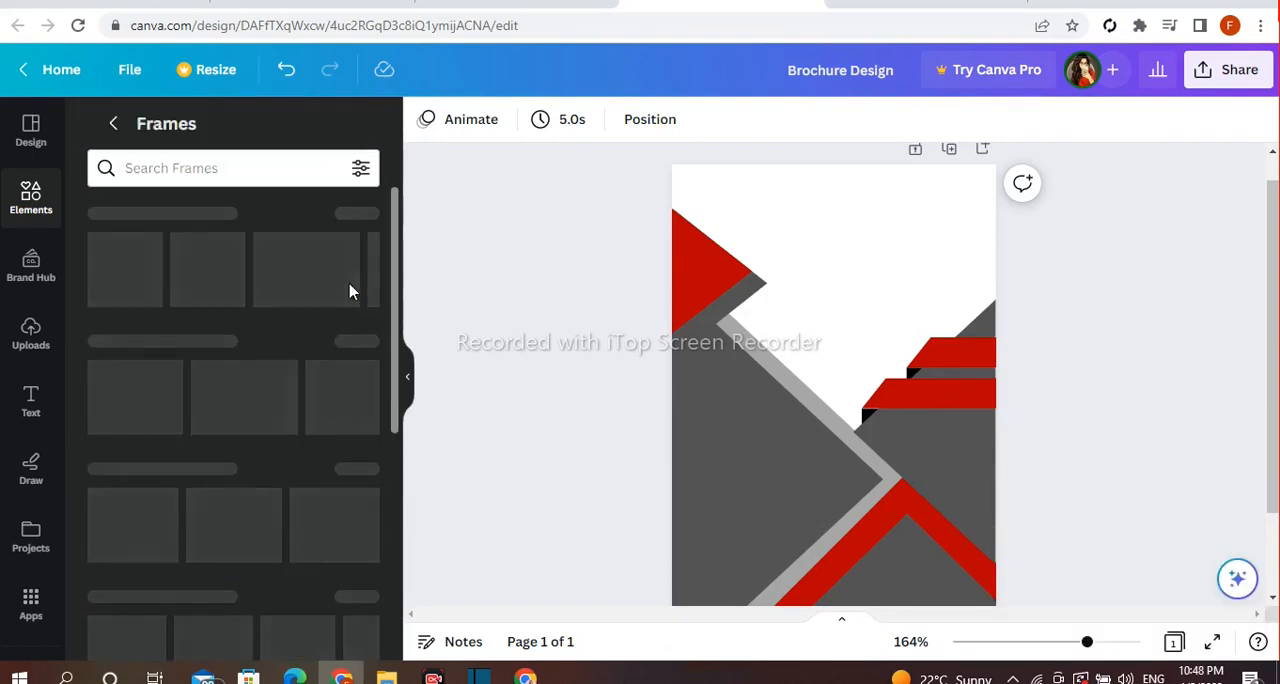
scroll(338, 352, "down", 10)
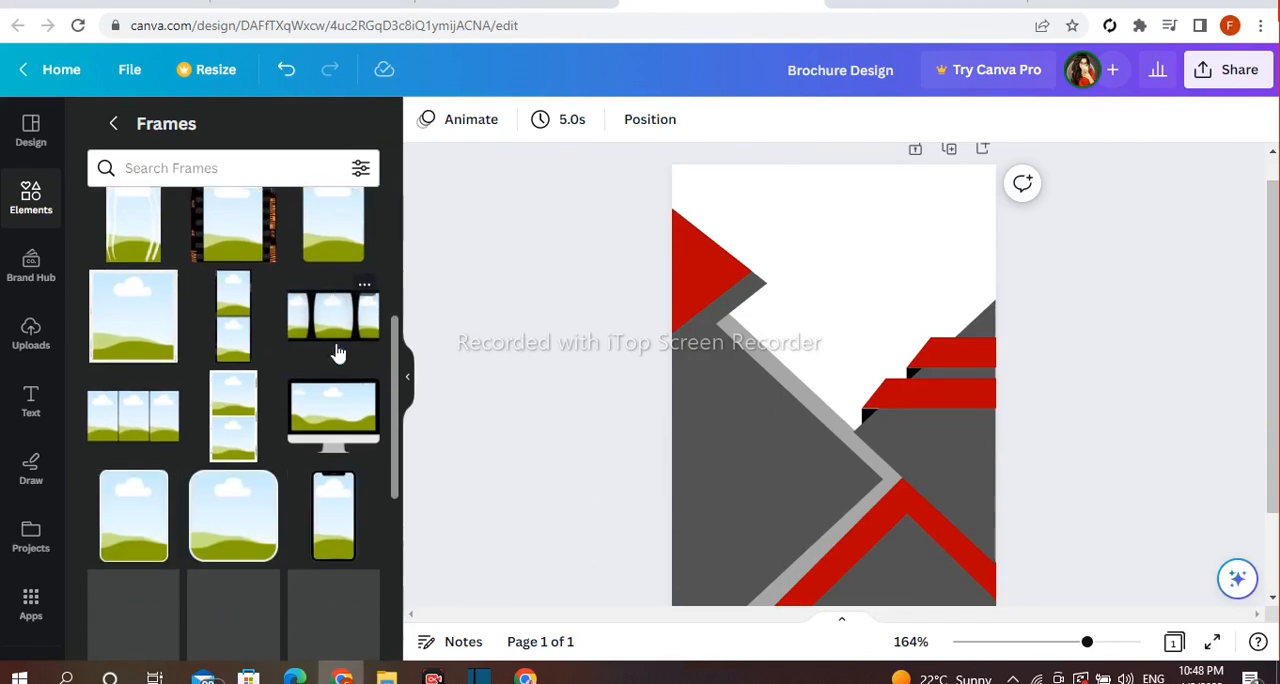
scroll(338, 345, "down", 4)
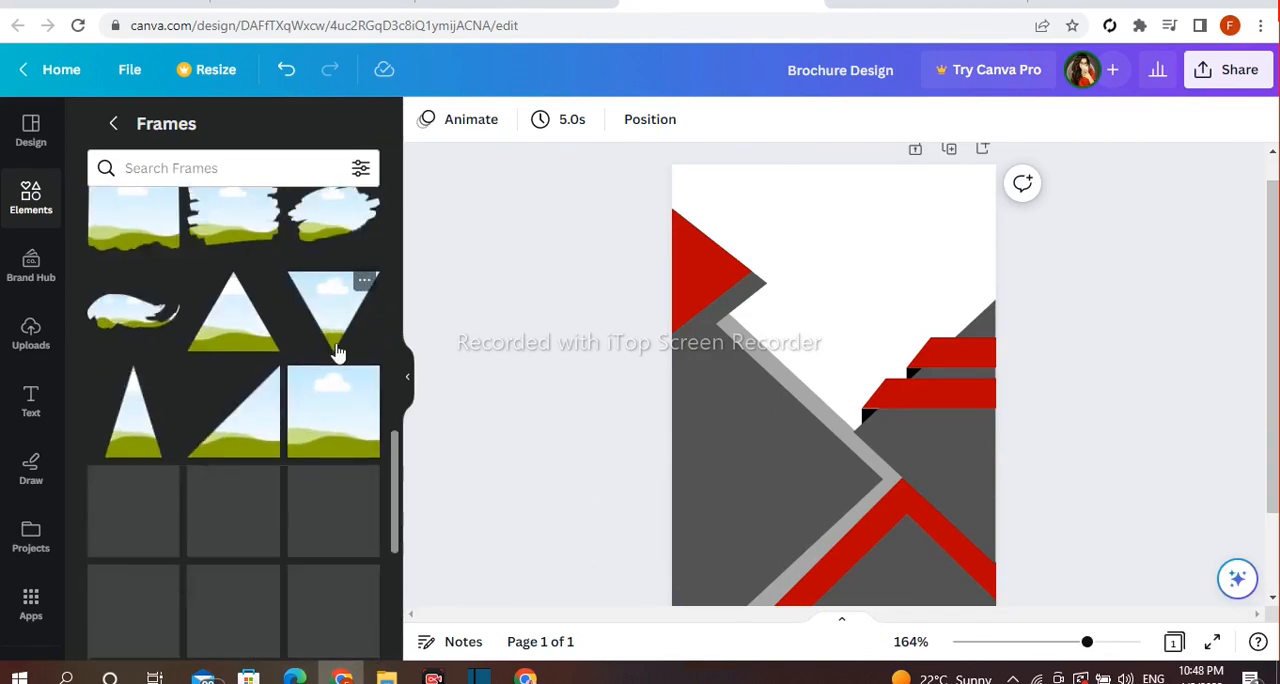
left_click(342, 420)
Enlarge the square frame from the page's top-left corner to the full page width and send it to the back
left_click_drag(749, 476, 677, 537)
left_click_drag(743, 509, 728, 359)
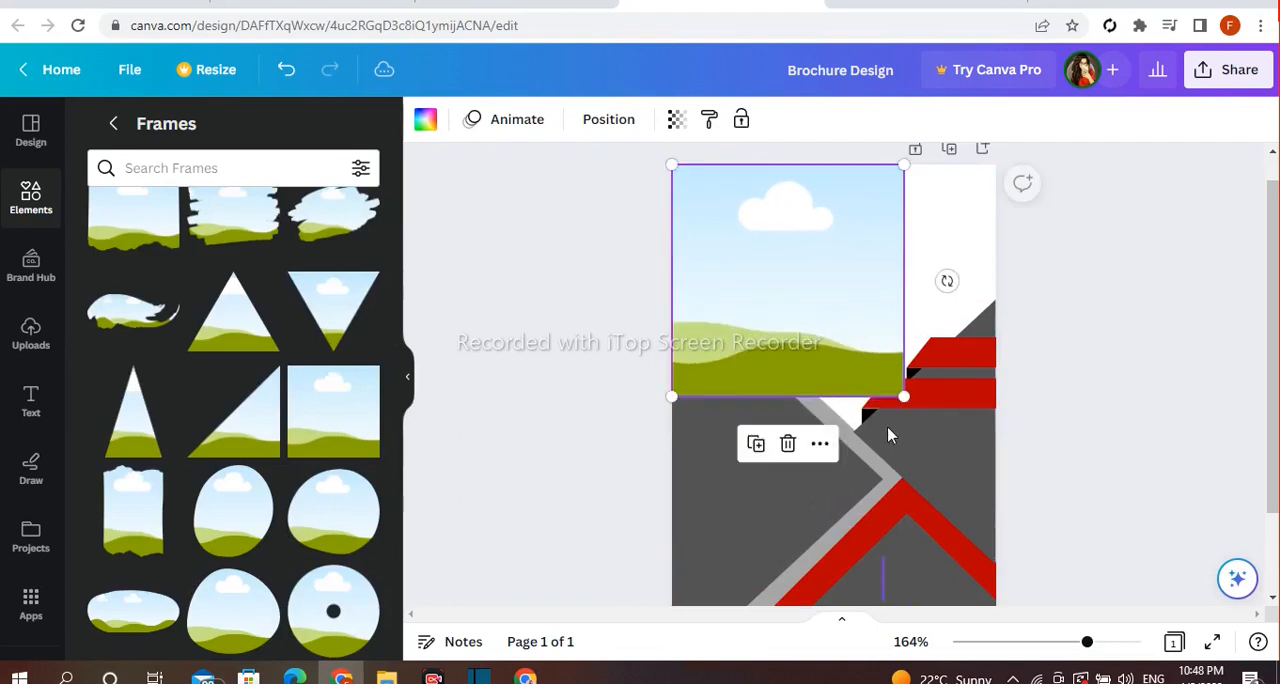
left_click_drag(904, 398, 1028, 460)
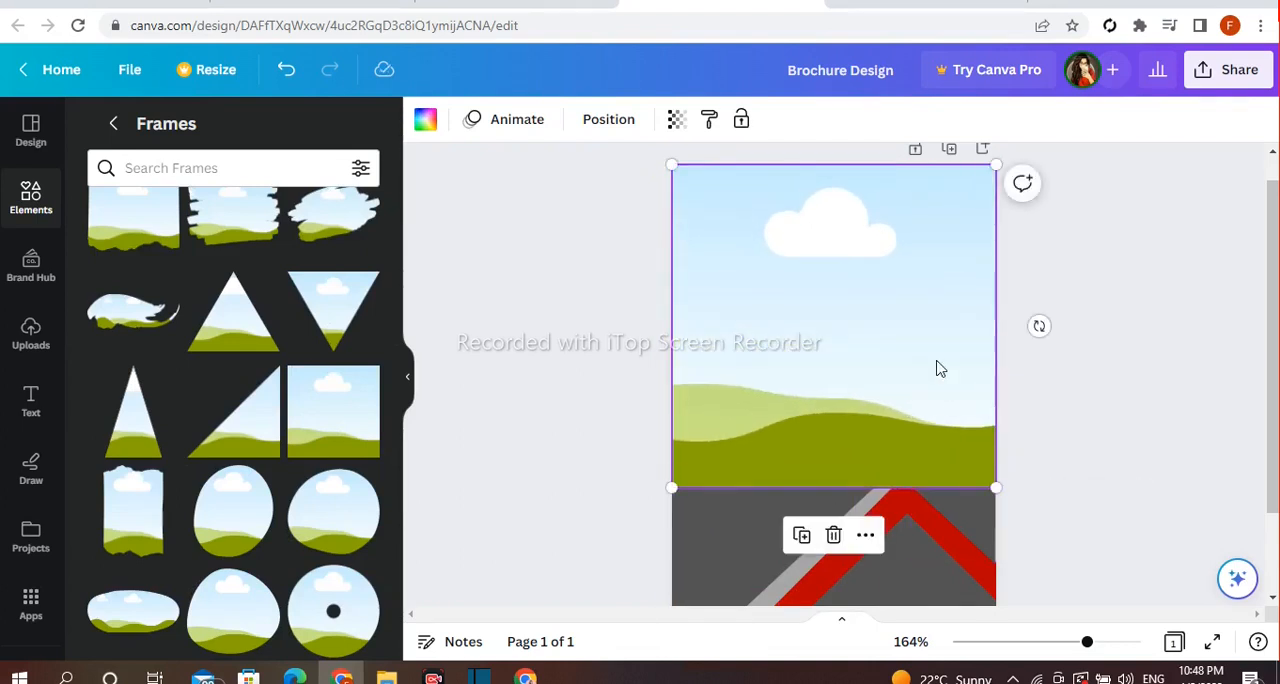
left_click(866, 537)
mouse_move(905, 390)
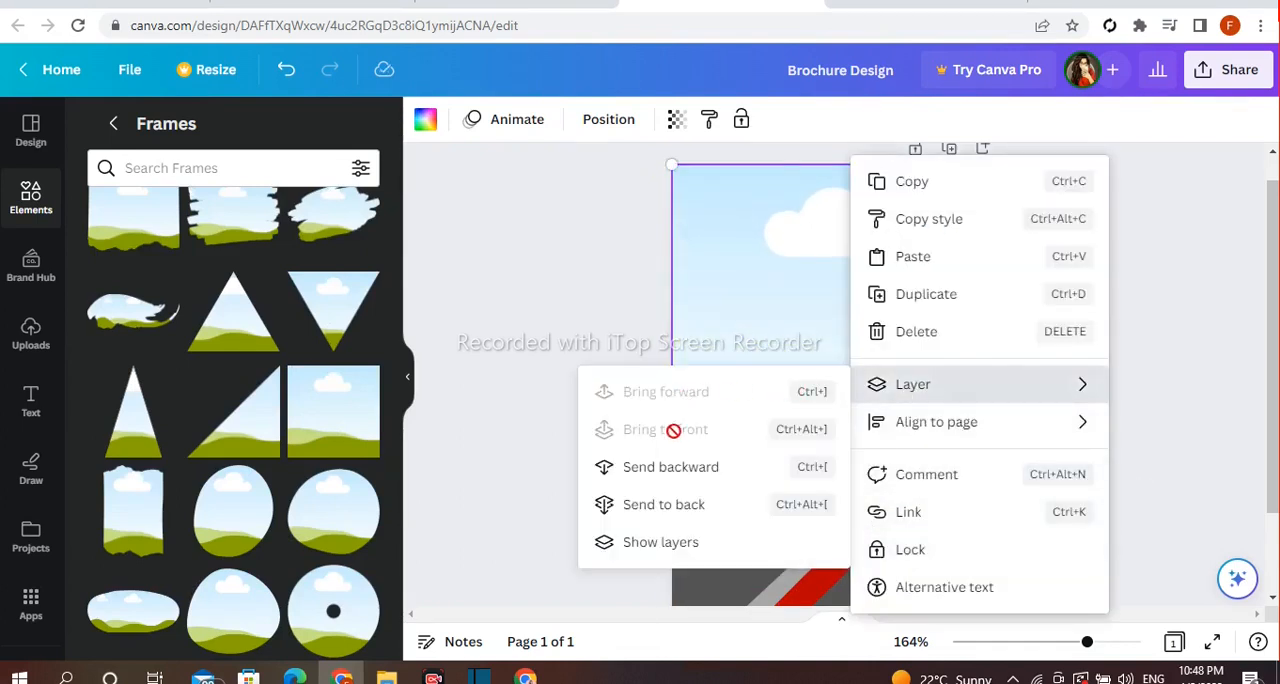
left_click(708, 505)
left_click(563, 415)
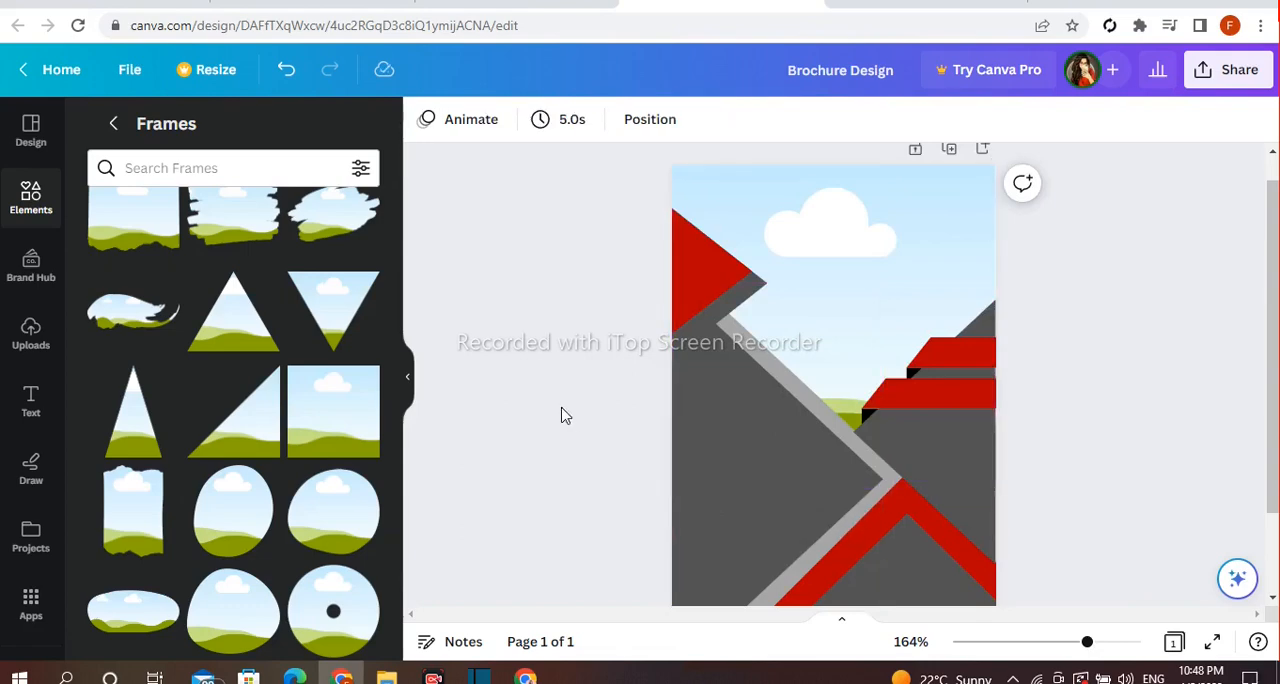
Search the elements for "office worker" and browse all the photo results
left_click(128, 123)
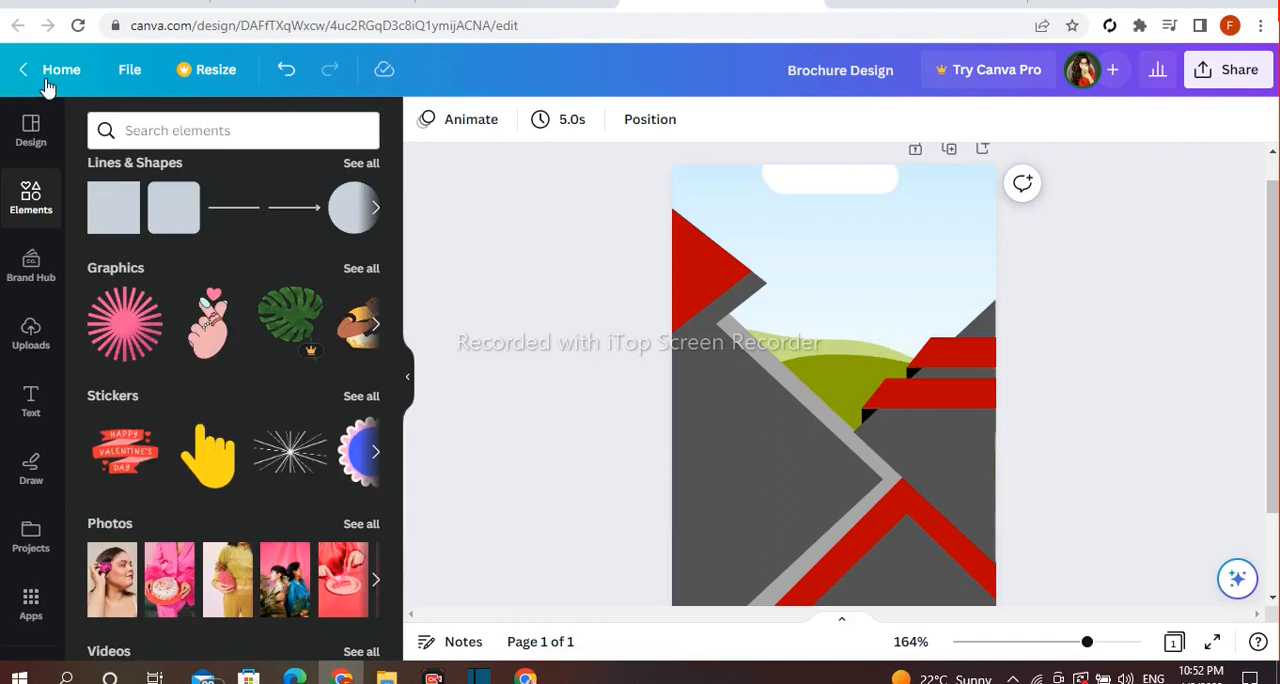
left_click(175, 132)
type("office worker")
key("Return")
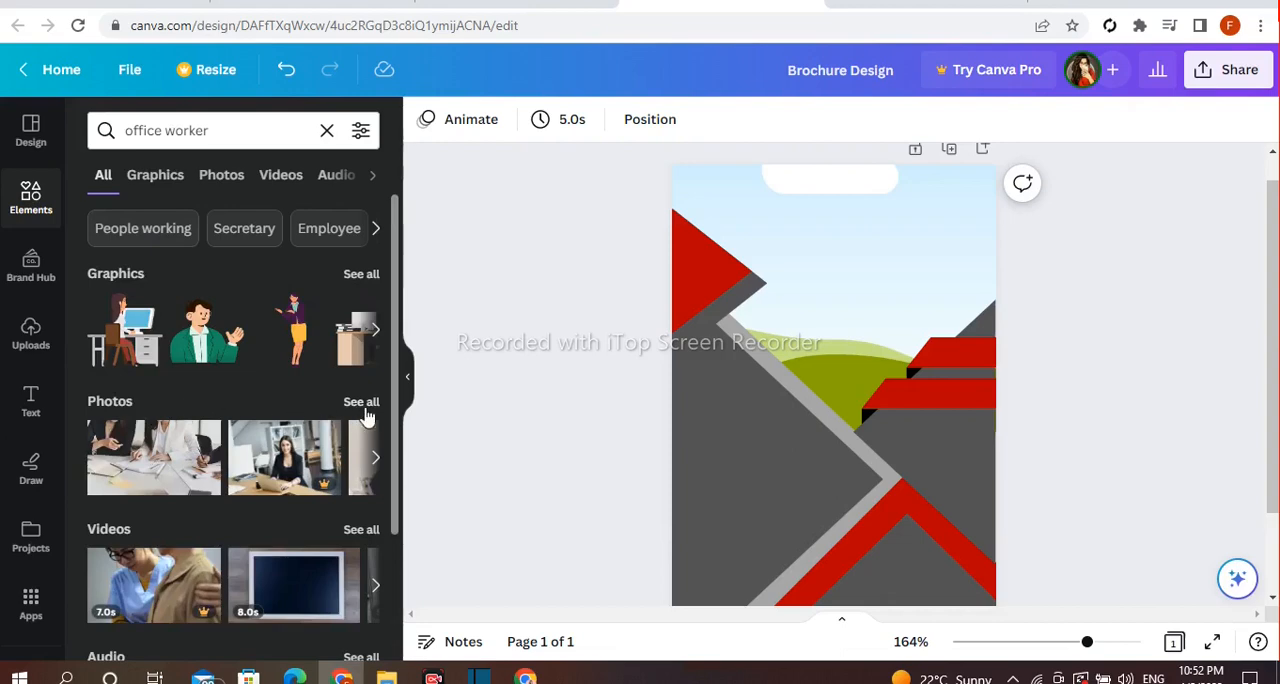
left_click(361, 403)
scroll(316, 381, "down", 1)
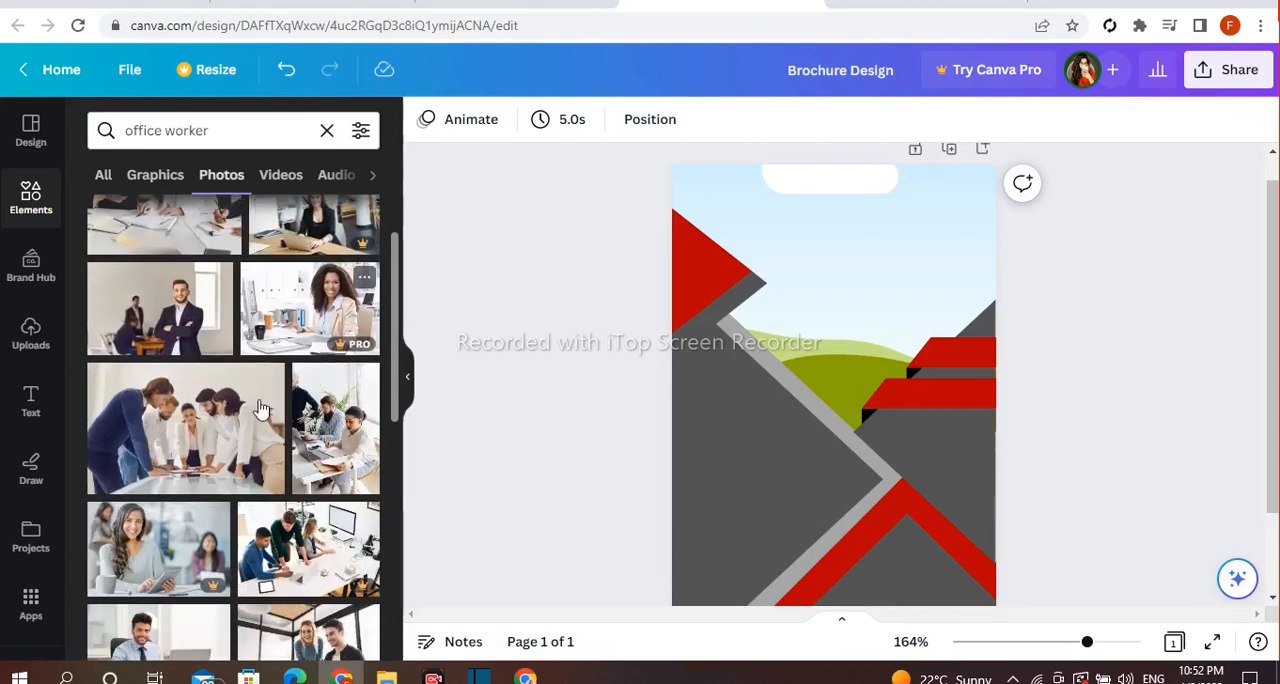
Fill the square frame with the photo of office workers leaning over a table and reposition the photo inside the frame
left_click(205, 467)
left_click_drag(888, 392, 894, 249)
left_click(867, 270)
left_click(870, 250)
double_click(894, 226)
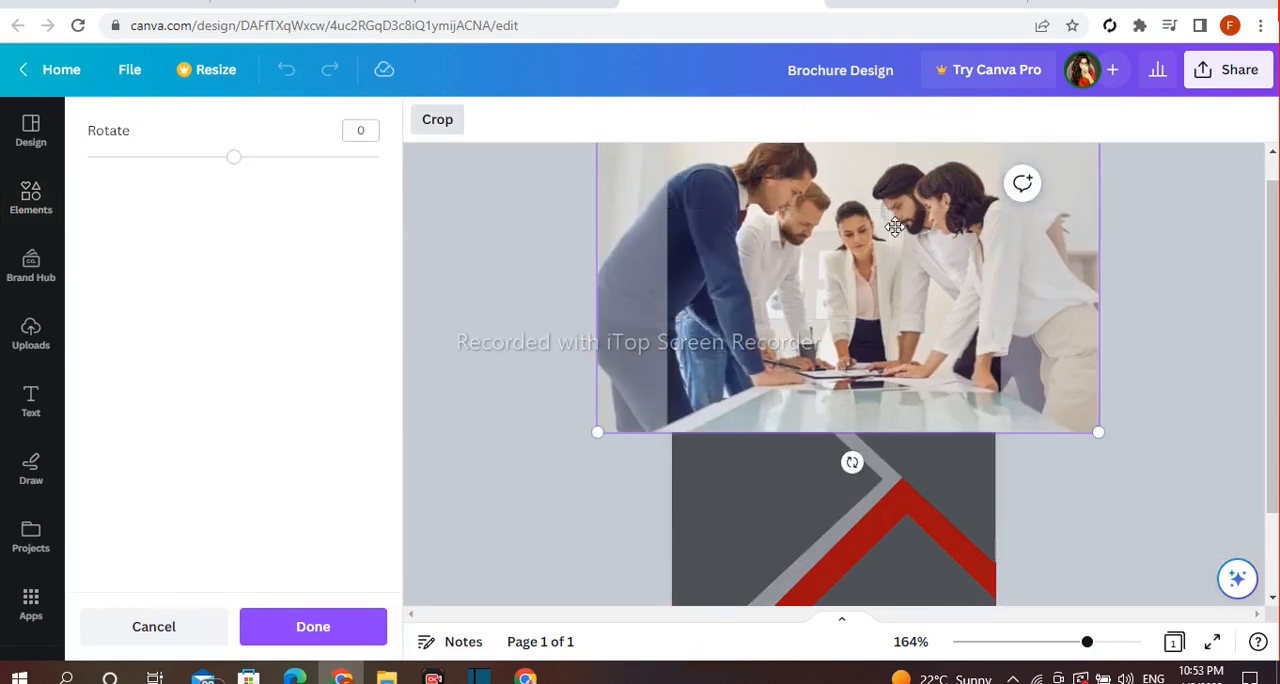
left_click_drag(894, 226, 882, 226)
Search the elements for "shadow" and show all the graphics results
left_click(31, 197)
left_click(264, 131)
type("sh")
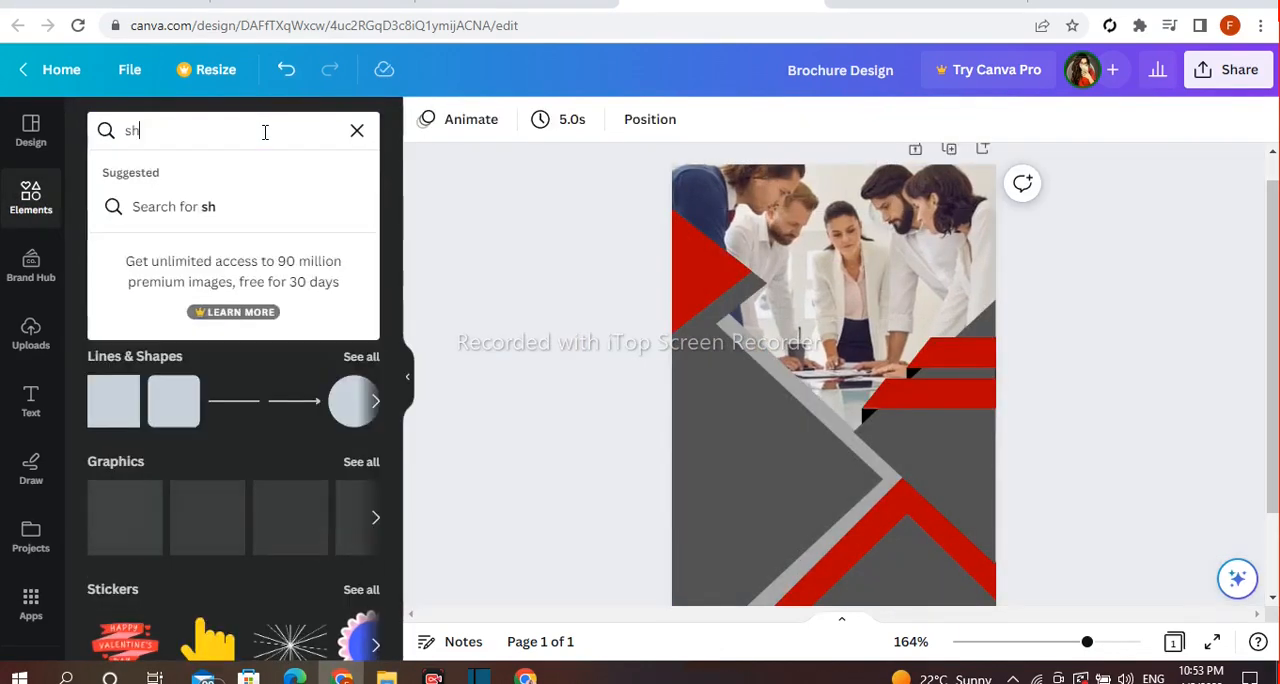
type("adow")
key("Return")
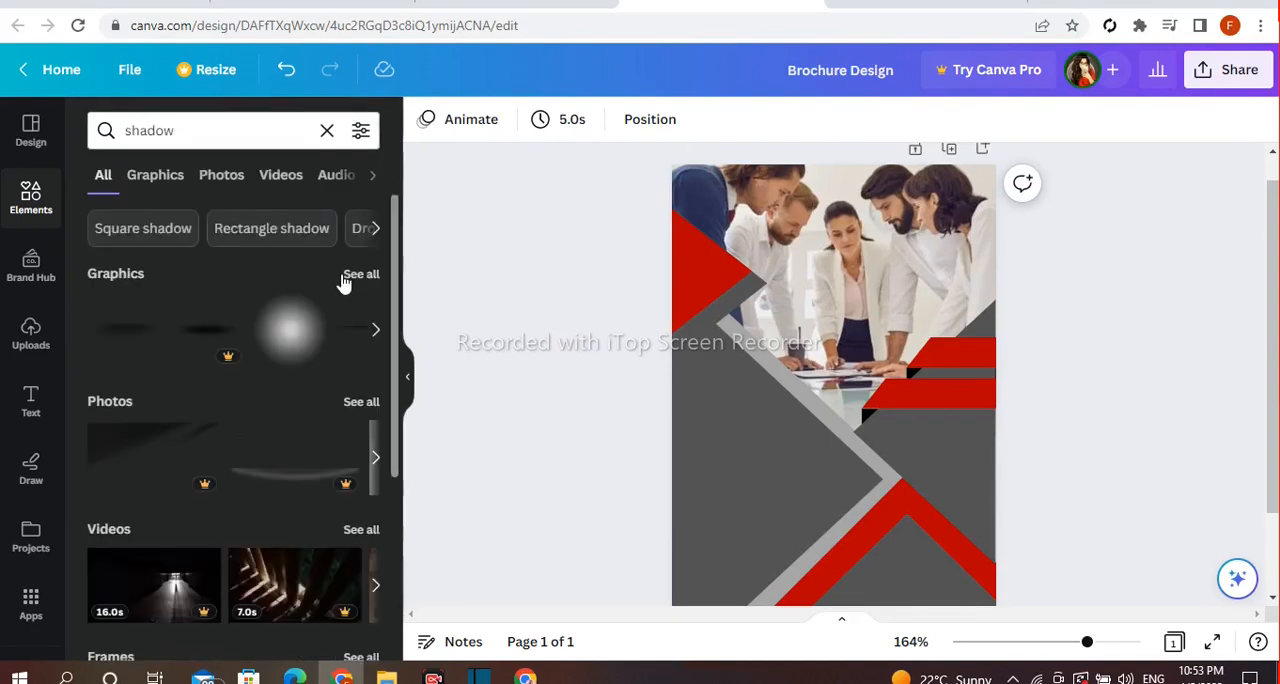
left_click(345, 278)
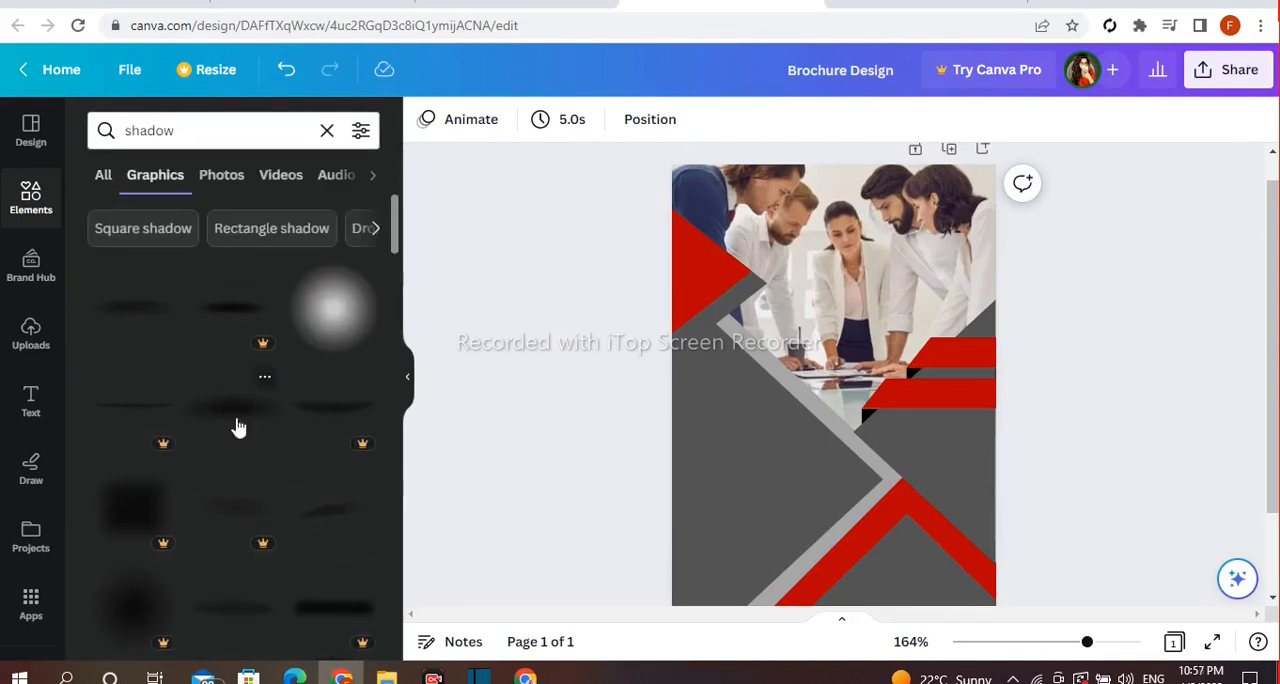
Add the soft oval shadow graphic, then resize, rotate and fit it along the lower slanted edge of the red triangle
left_click(238, 428)
left_click_drag(834, 372, 837, 390)
left_click_drag(834, 500, 863, 491)
left_click_drag(849, 382, 712, 352)
left_click_drag(723, 439, 757, 434)
left_click_drag(710, 398, 689, 372)
left_click_drag(776, 257, 716, 349)
left_click_drag(695, 376, 740, 318)
left_click(648, 311)
left_click(701, 333)
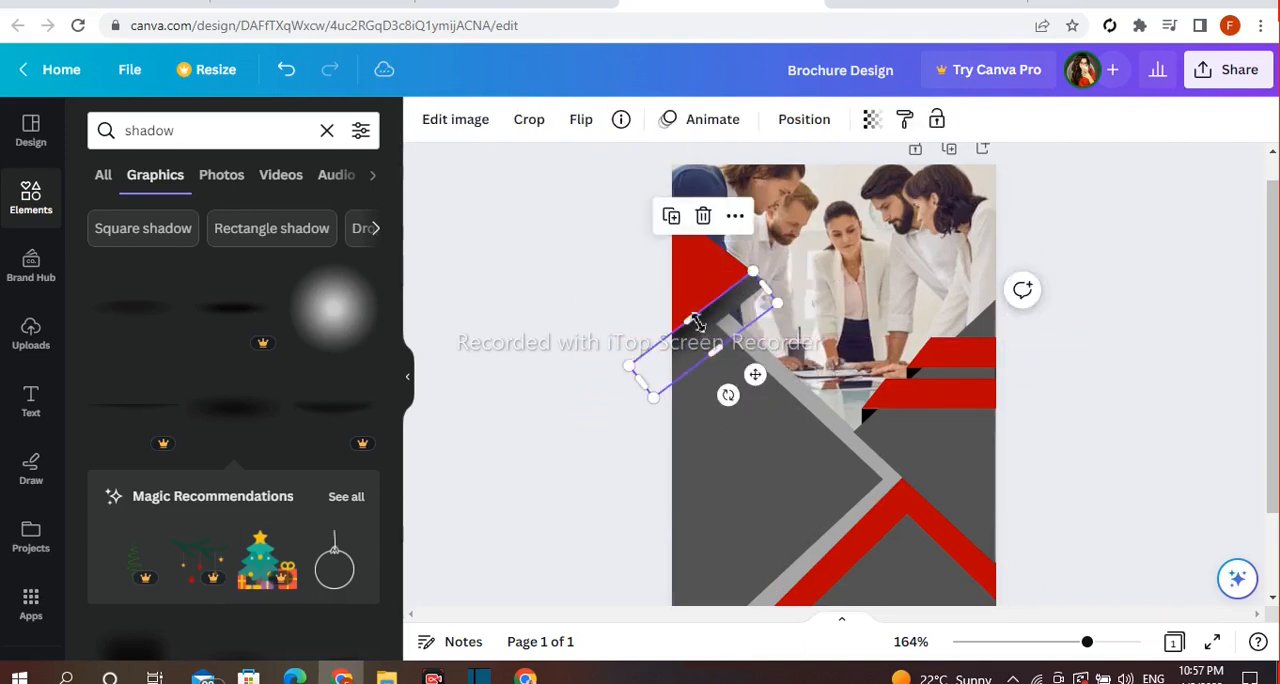
Duplicate the oval shadow and place the copy along the lower edge of the dark gray shape beneath the red triangle
left_click(669, 226)
left_click_drag(736, 375, 760, 386)
left_click(760, 386)
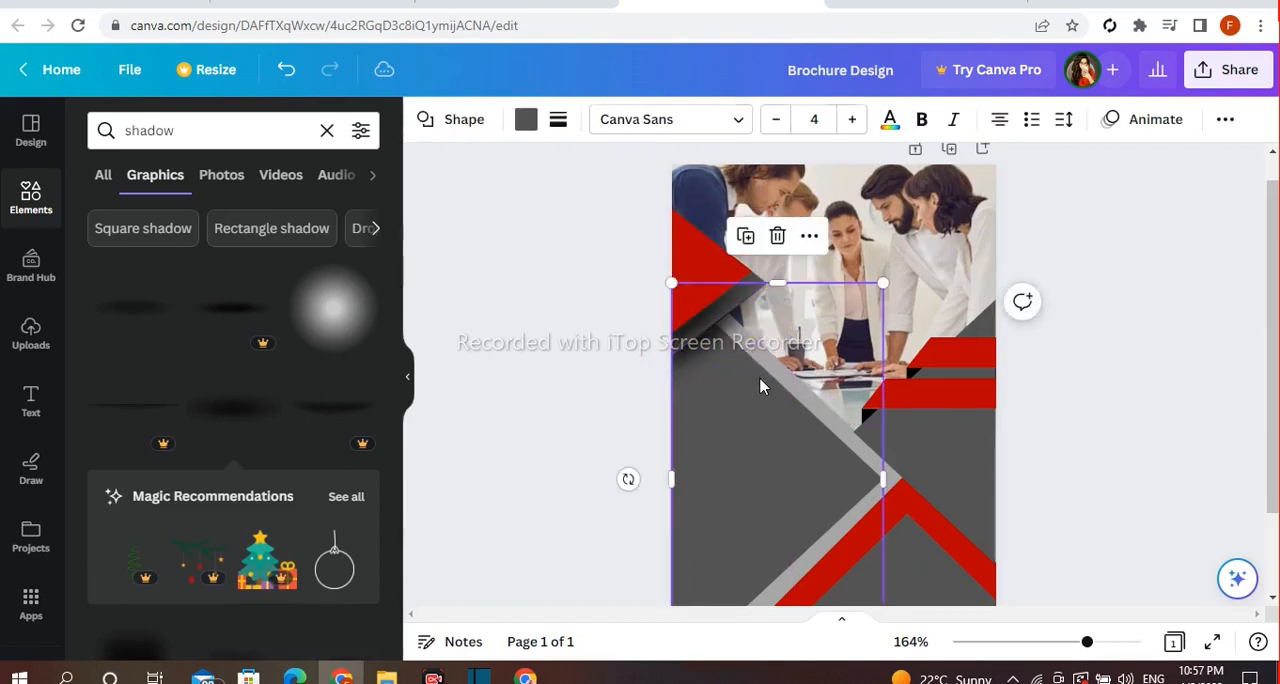
left_click(587, 352)
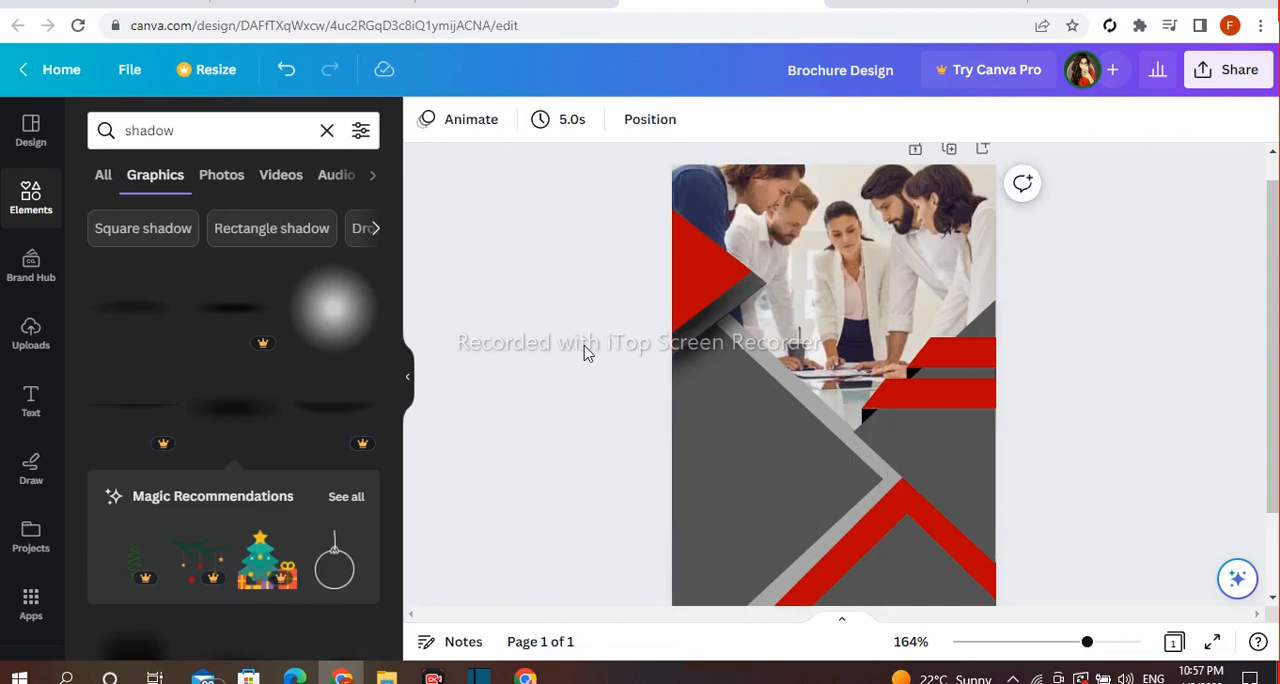
Duplicate the oval shadow again and rotate the copy onto the right arm of the red chevron, along its outer edge
left_click(729, 350)
left_click(686, 227)
left_click_drag(796, 413, 915, 604)
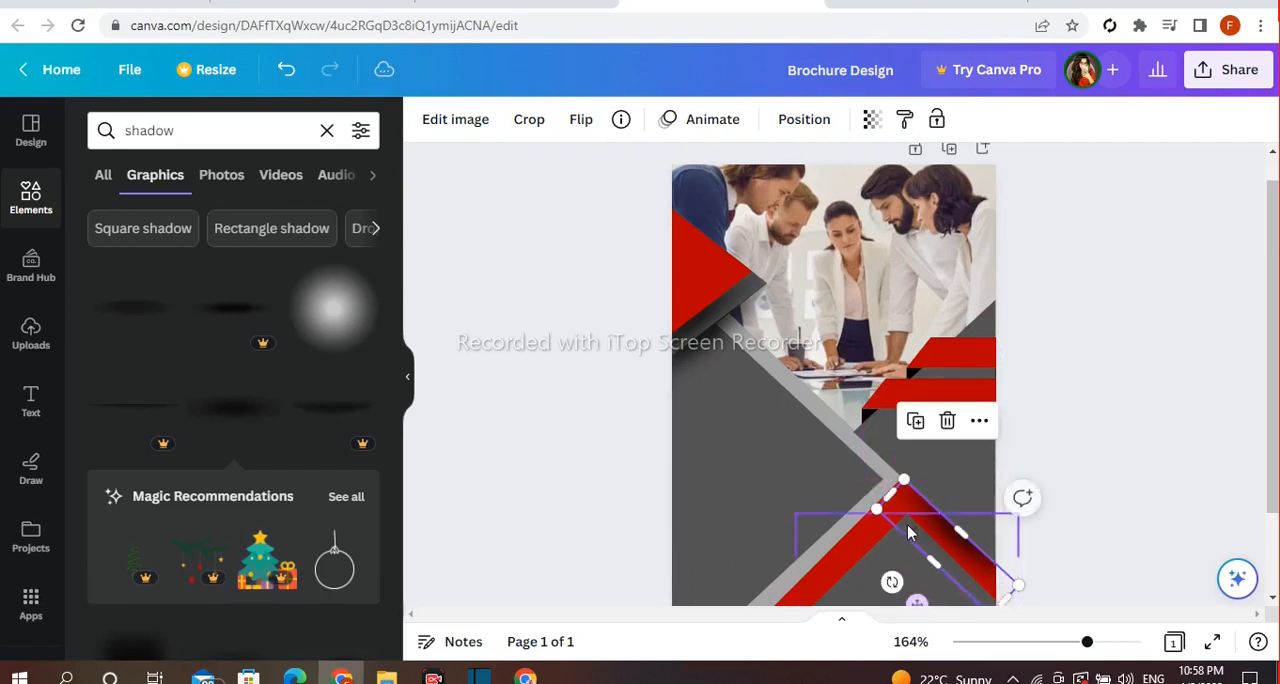
left_click_drag(885, 497, 884, 496)
left_click(614, 406)
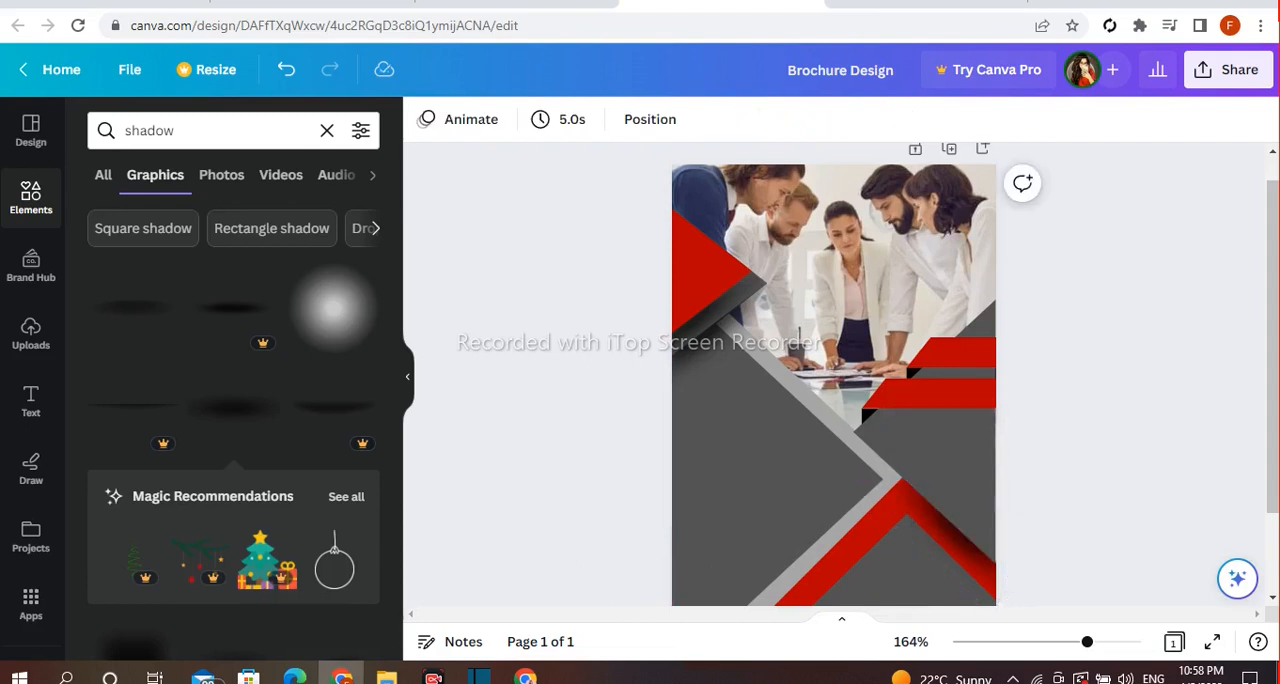
Place a copy of the red chevron's shadow on the large gray shape, along the inner edge of the light gray strip
left_click(937, 517)
left_click_drag(950, 545, 790, 421)
left_click_drag(840, 487, 861, 497)
left_click_drag(740, 375, 710, 345)
left_click(524, 371)
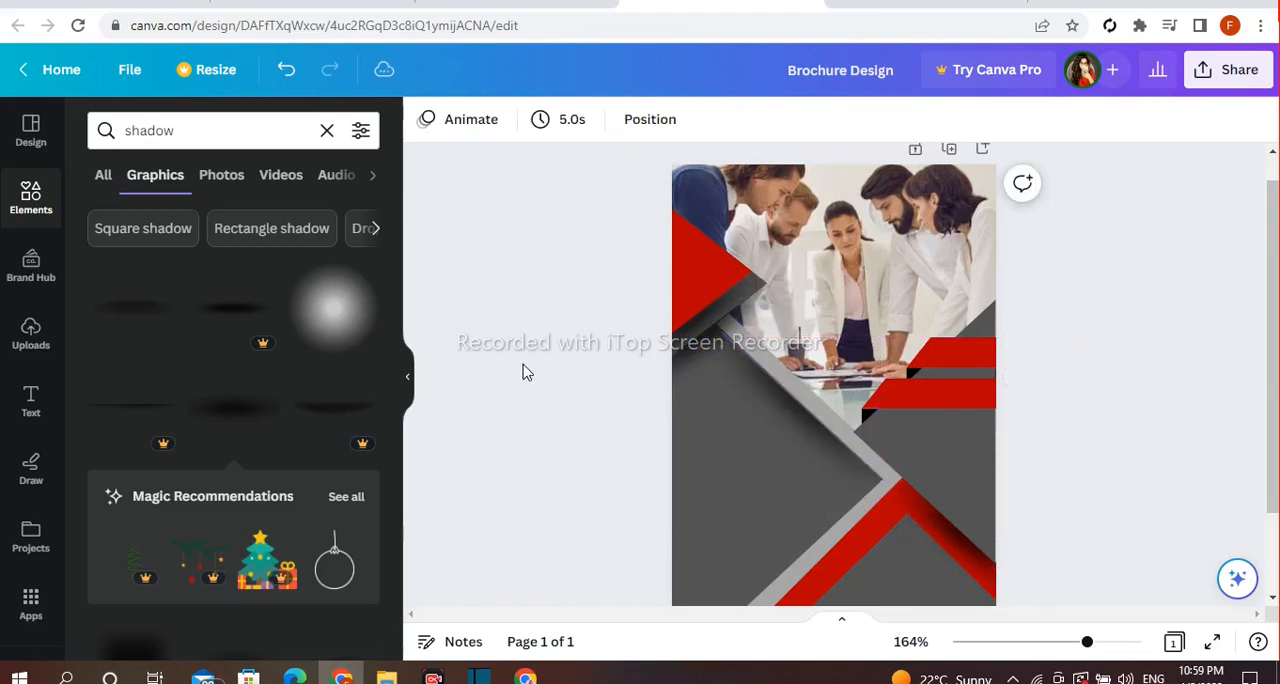
Add the black rectangular gradient shadow, fit it directly beneath the upper red bar and send it backward
scroll(301, 461, "down", 2)
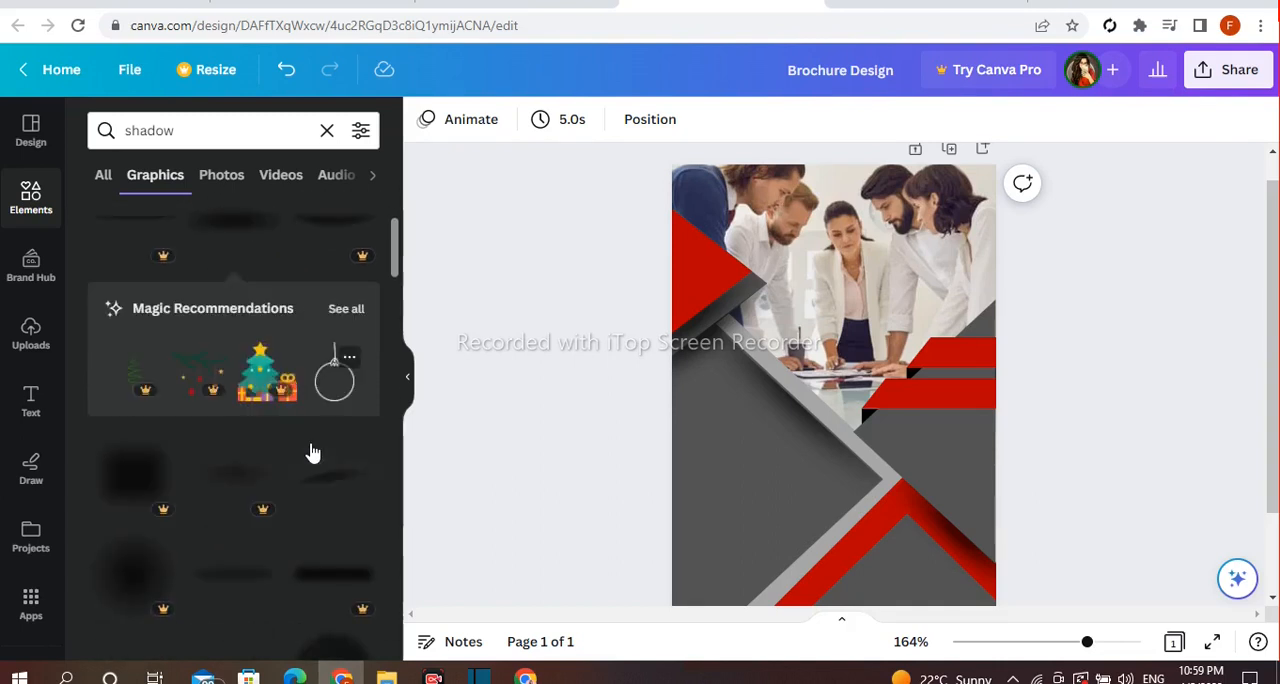
scroll(309, 449, "up", 2)
scroll(263, 432, "down", 3)
scroll(301, 424, "down", 2)
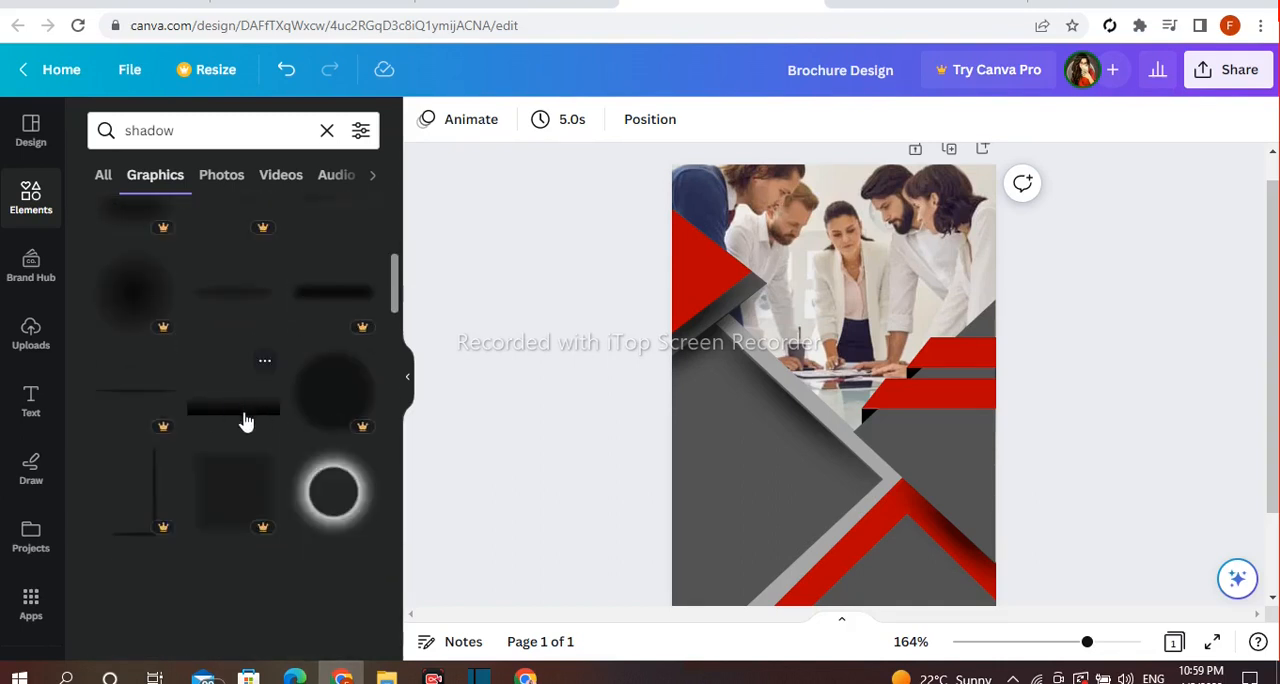
left_click(251, 418)
left_click_drag(834, 470, 932, 408)
left_click_drag(866, 367, 929, 404)
left_click(984, 319)
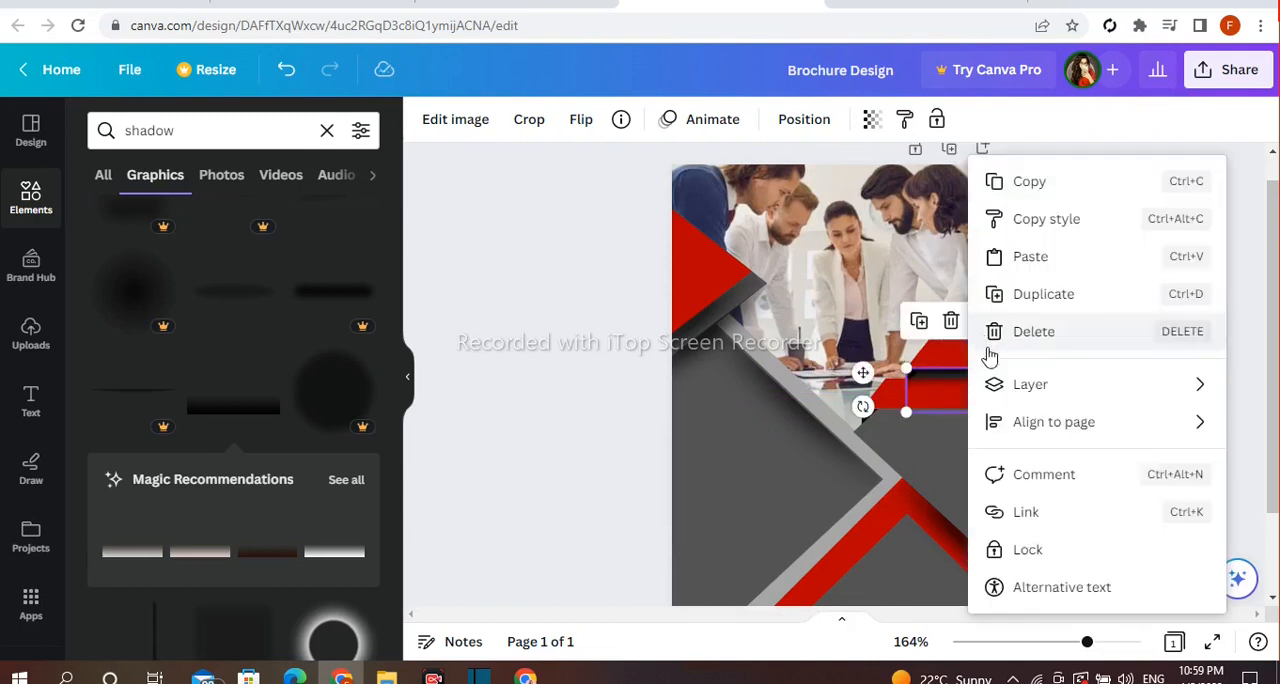
mouse_move(1006, 383)
left_click(820, 478)
left_click(1057, 377)
Duplicate the gradient shadow and place the copy directly beneath the lower red bar
left_click(960, 377)
left_click(919, 326)
left_click_drag(950, 400, 1004, 472)
left_click(1121, 374)
left_click(929, 445)
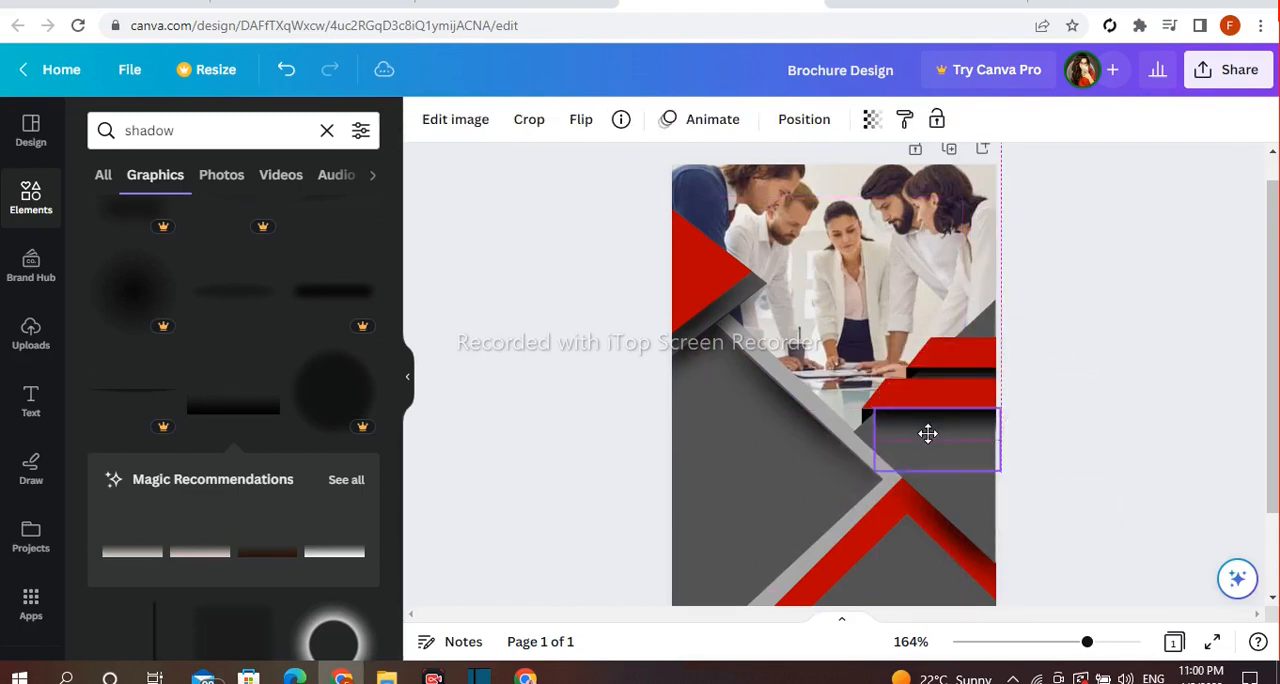
left_click_drag(905, 438, 905, 436)
left_click(1065, 376)
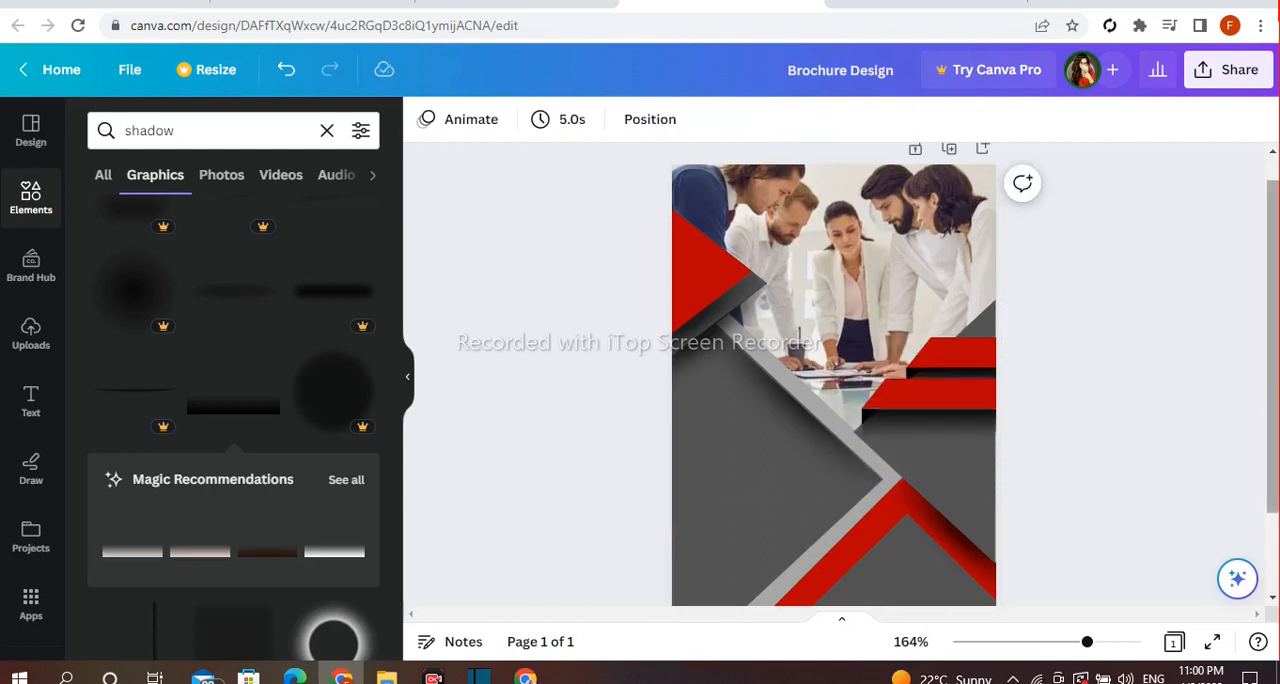
Add another black gradient shadow, enlarge it to the full page width over the photo's upper part and send it backward
scroll(1276, 432, "down", 1)
scroll(1276, 432, "up", 2)
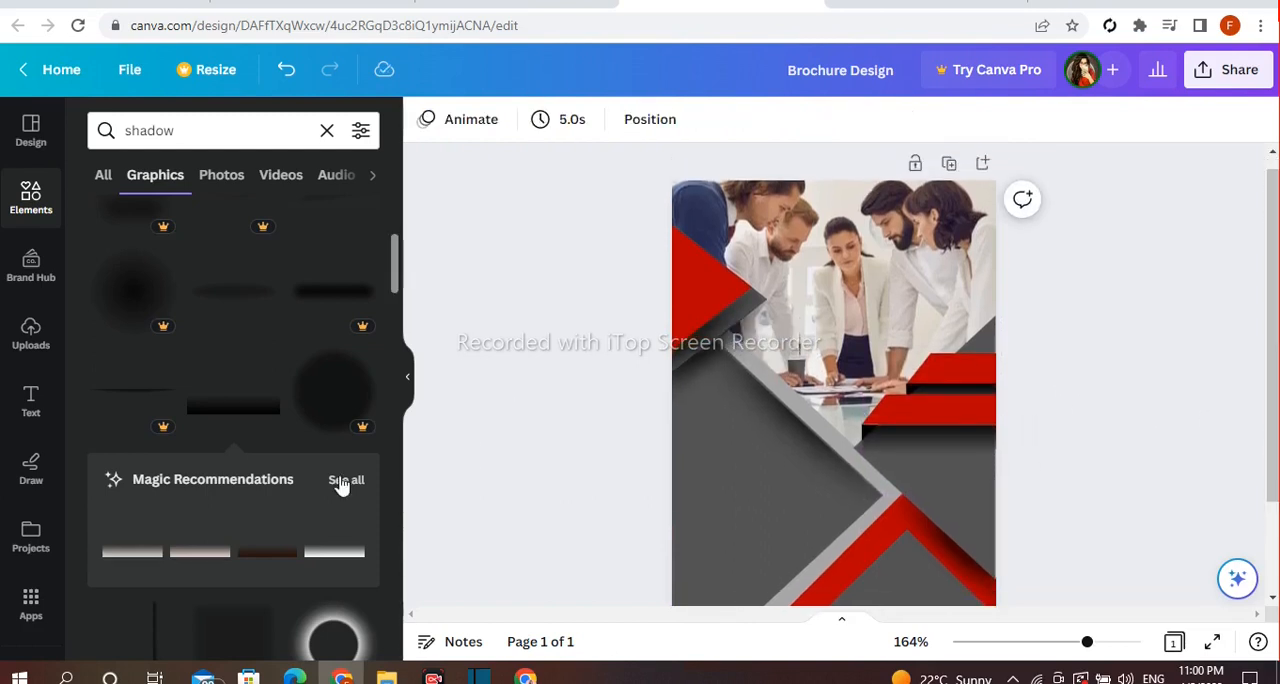
left_click(240, 432)
left_click_drag(817, 474, 864, 300)
left_click_drag(789, 432, 680, 529)
left_click_drag(771, 409, 789, 222)
left_click_drag(880, 299, 989, 337)
right_click(869, 399)
mouse_move(893, 387)
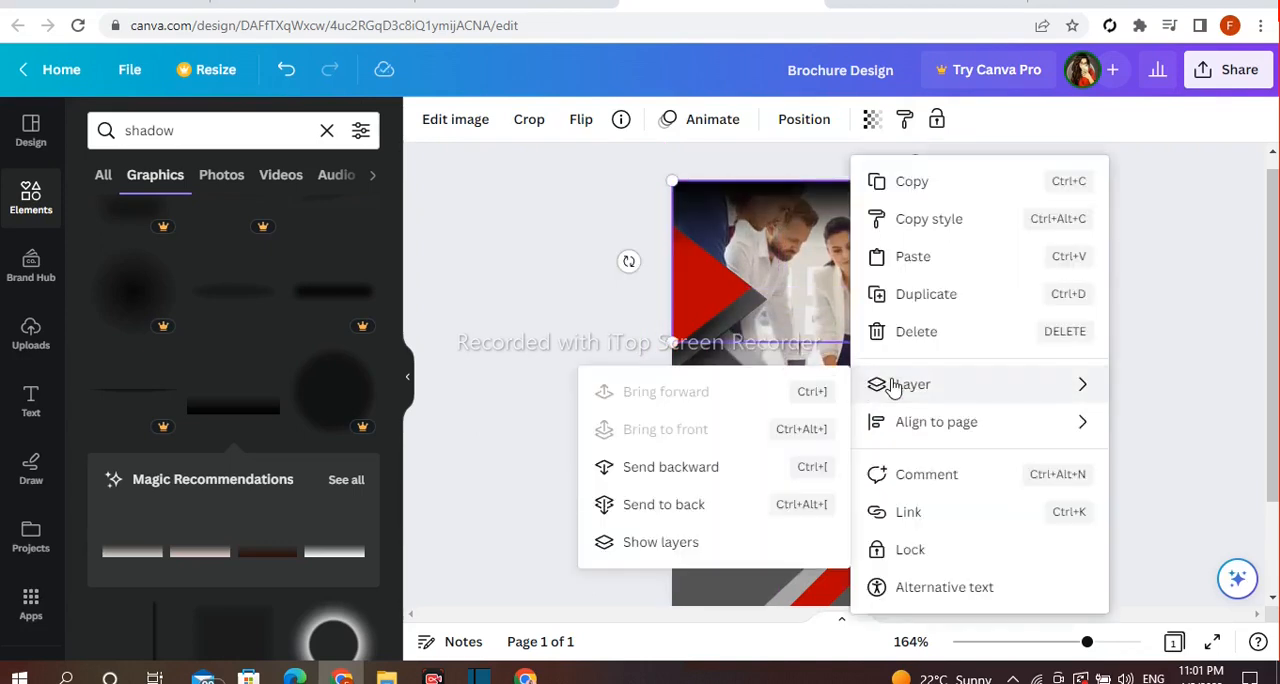
left_click(718, 467)
left_click(506, 263)
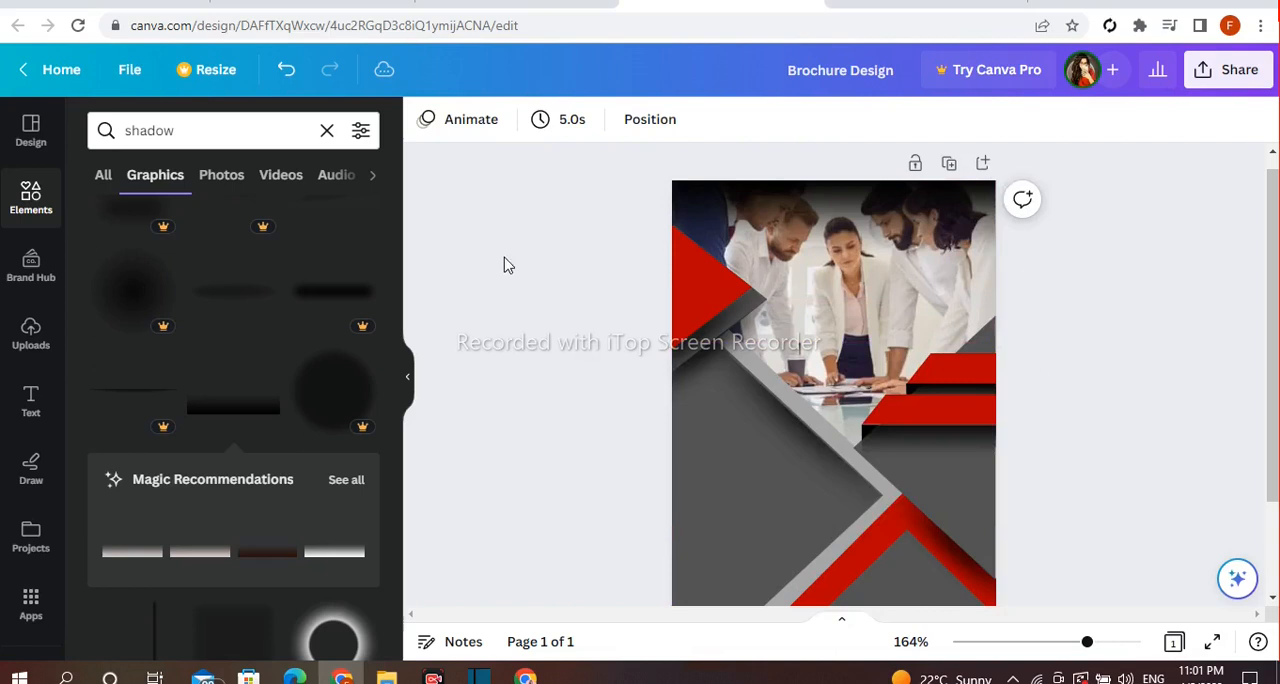
Set the transparency of the full-width gradient shadow over the photo to 64
left_click(812, 217)
left_click(871, 119)
left_click_drag(864, 196, 809, 197)
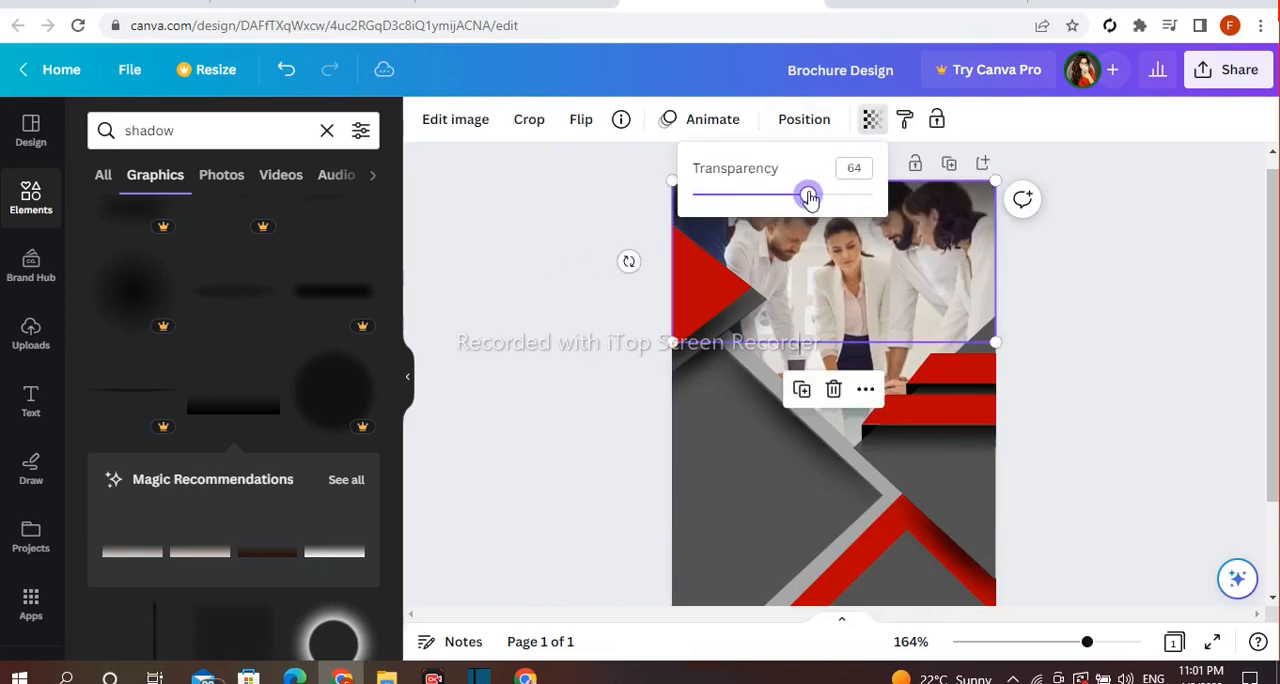
left_click(568, 186)
Search the elements for "company logo" and show all the graphics results
scroll(453, 512, "up", 2)
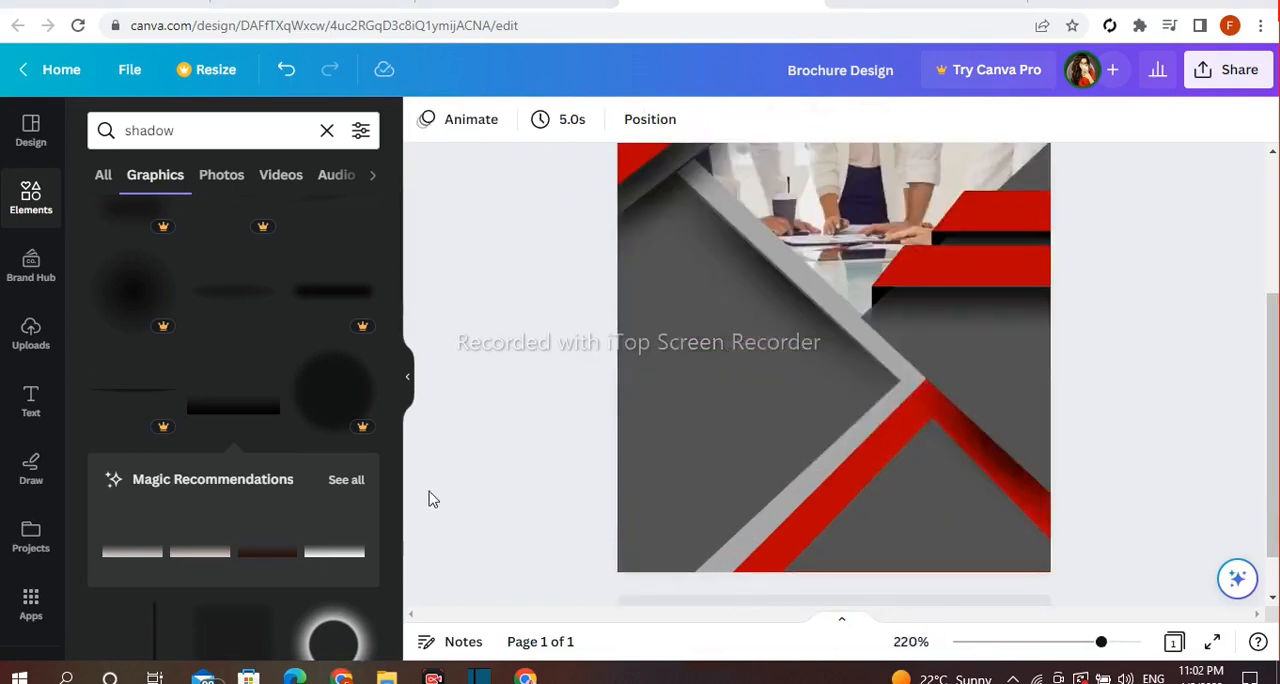
left_click(307, 131)
left_click(327, 131)
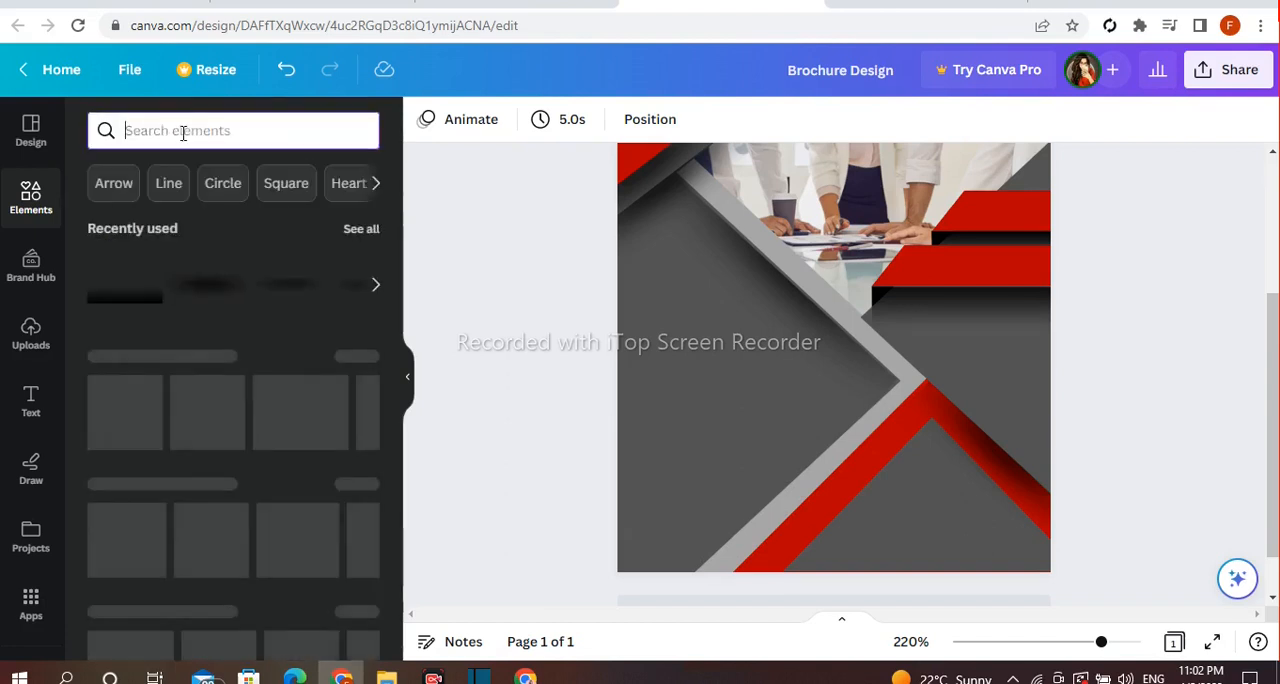
type("company logo")
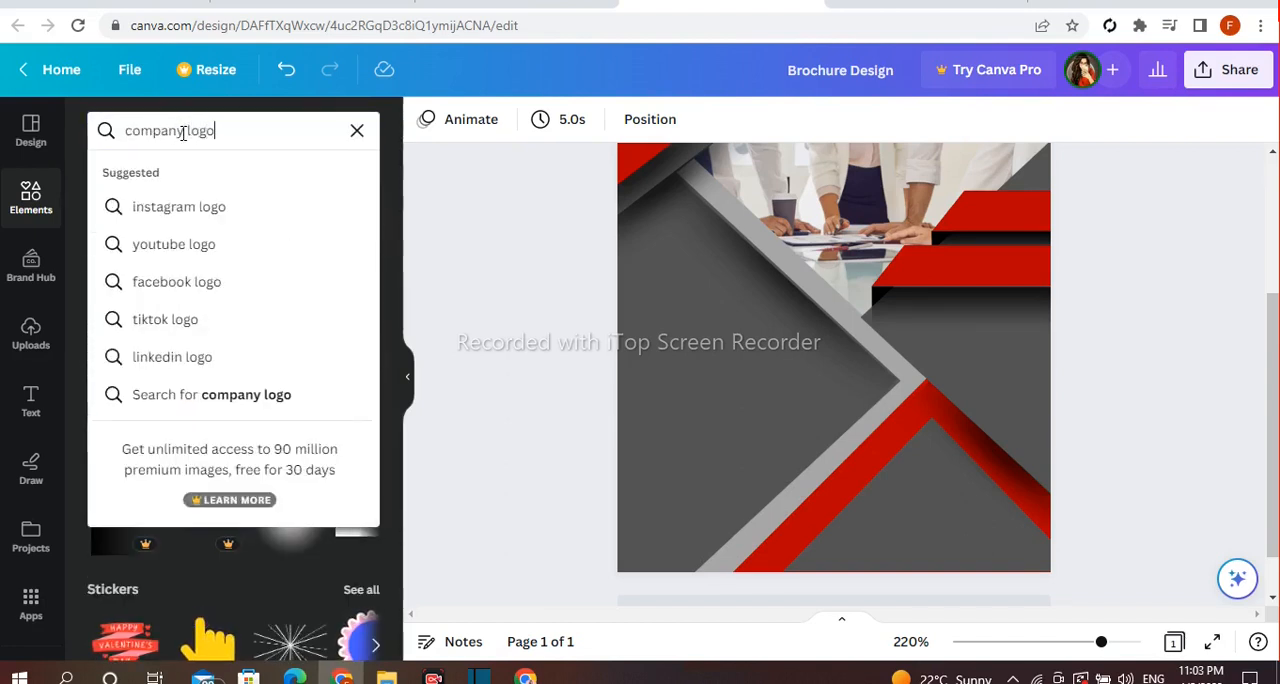
key("Return")
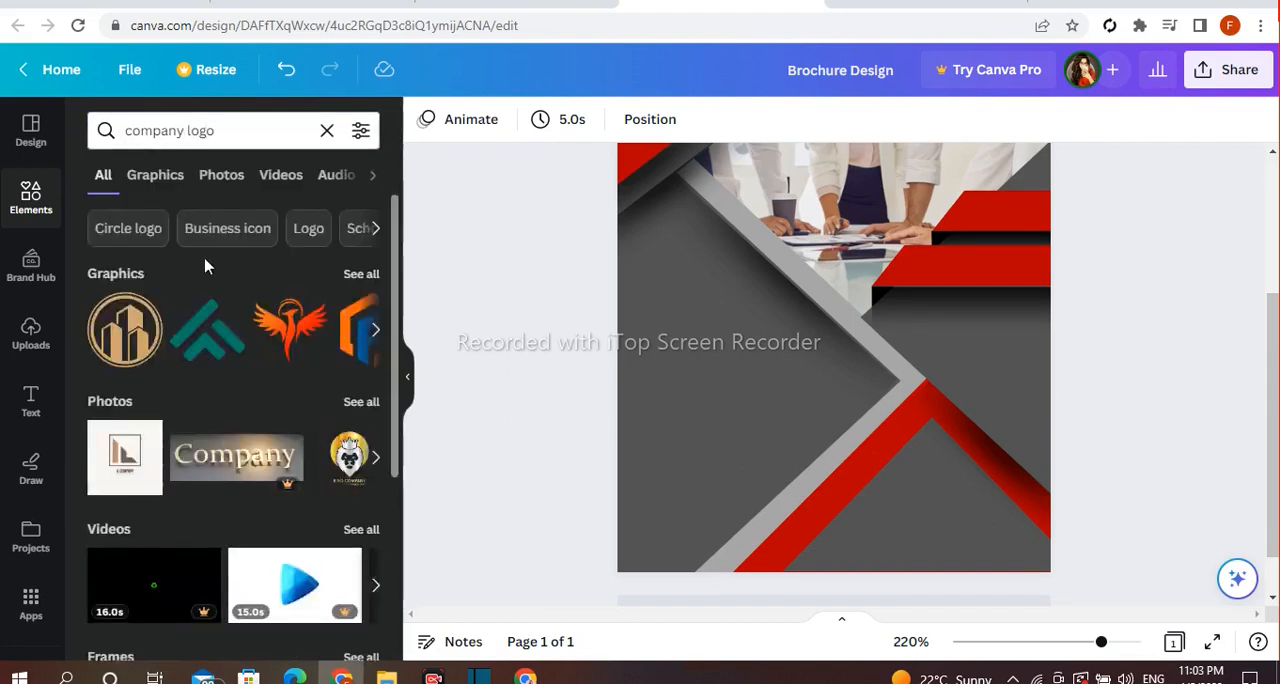
left_click(361, 274)
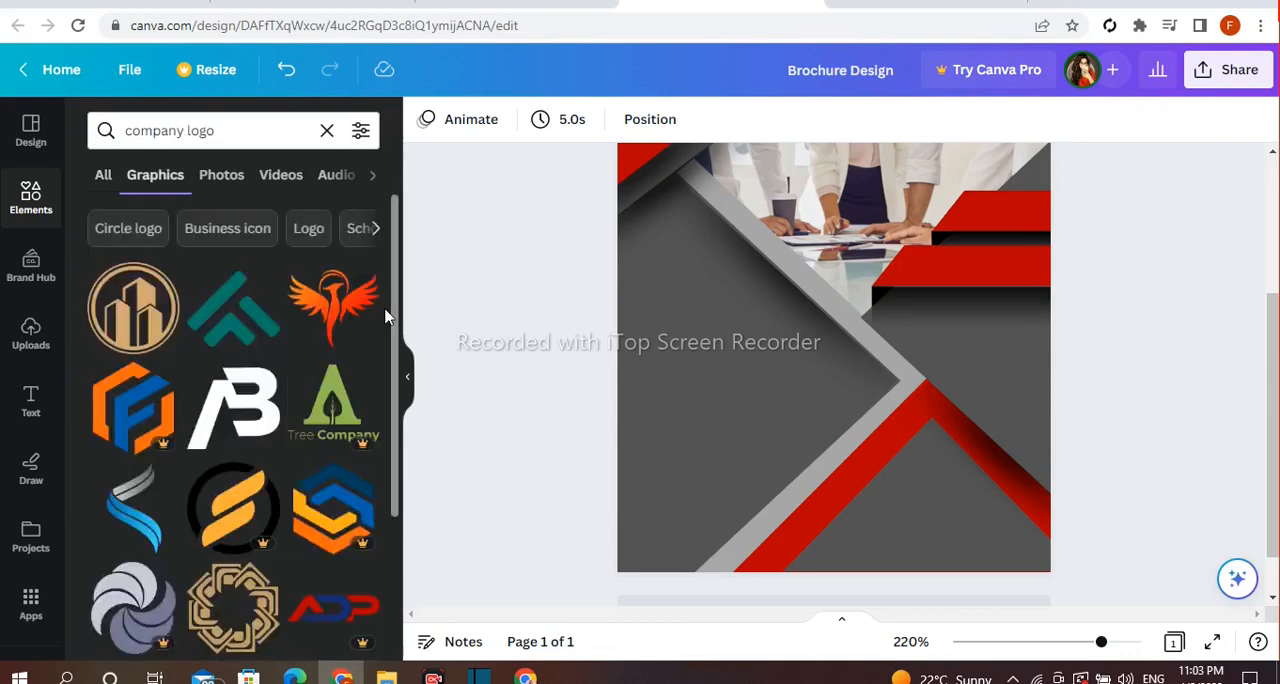
Add the round gold buildings logo, shrink it and place it in the dark triangle below the red chevron
left_click(133, 343)
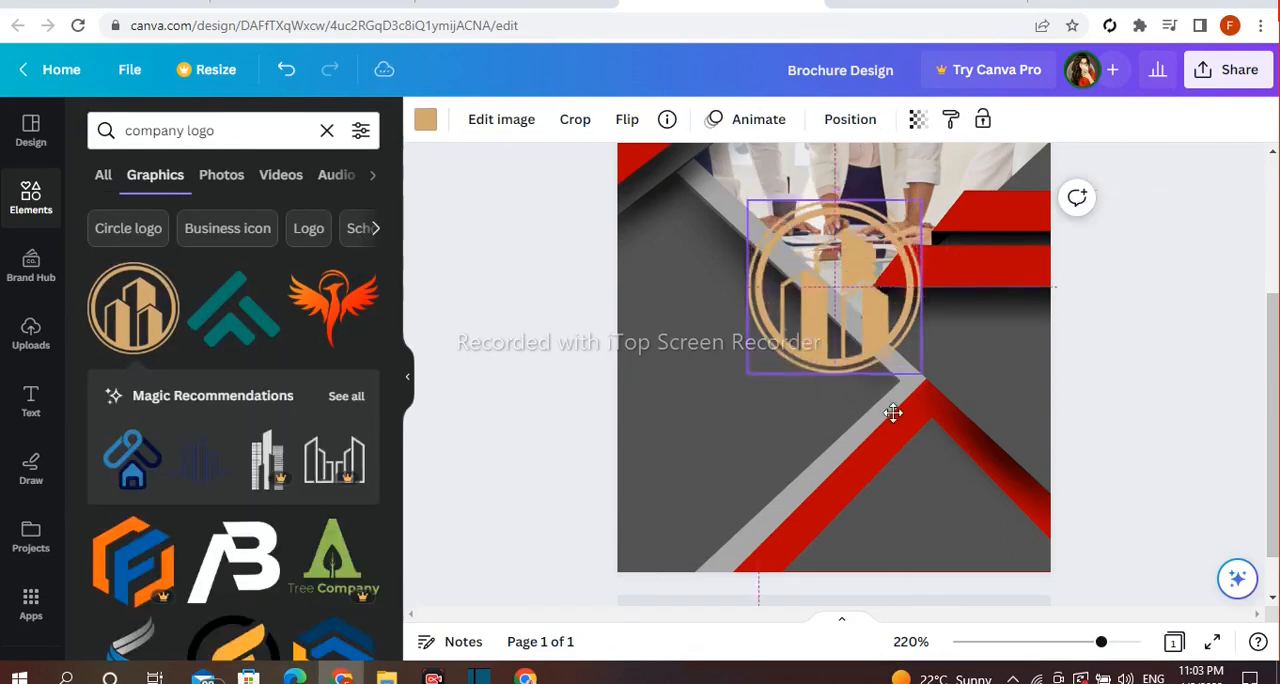
left_click_drag(877, 360, 1022, 500)
left_click_drag(1040, 416, 986, 471)
left_click_drag(875, 592, 879, 563)
left_click_drag(942, 524, 941, 520)
left_click(572, 480)
Recolor the round buildings logo to white
left_click(925, 525)
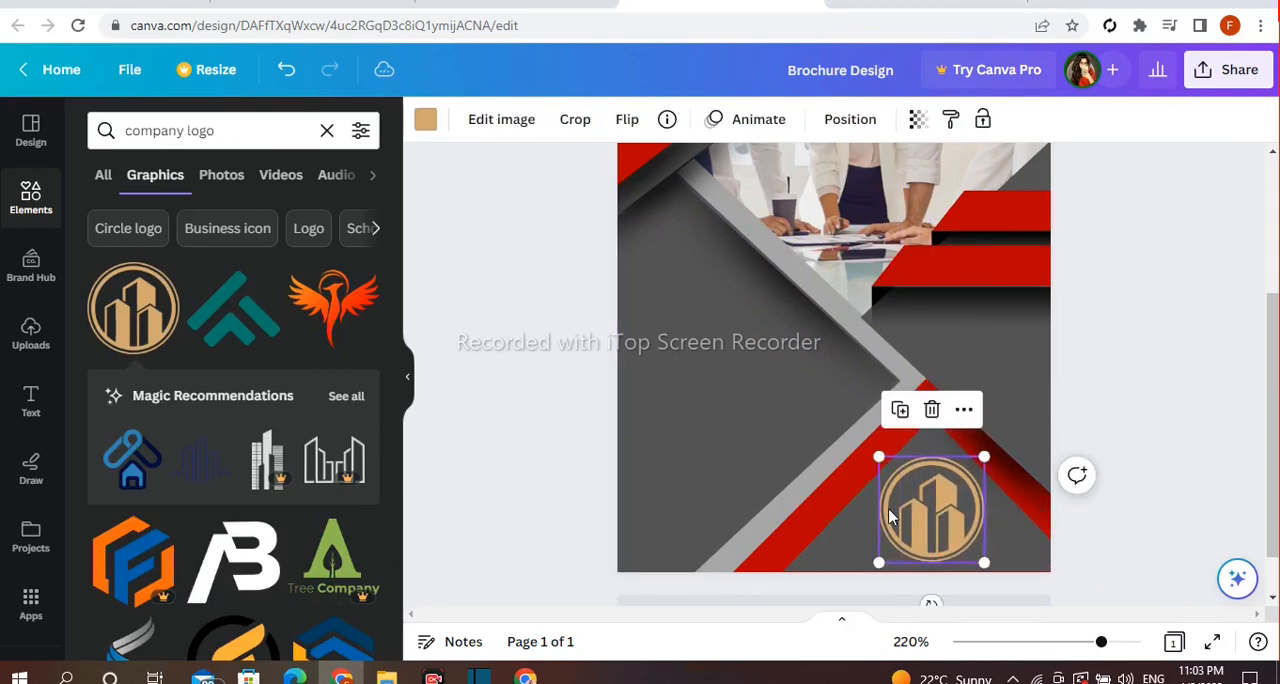
left_click(425, 121)
scroll(280, 437, "down", 2)
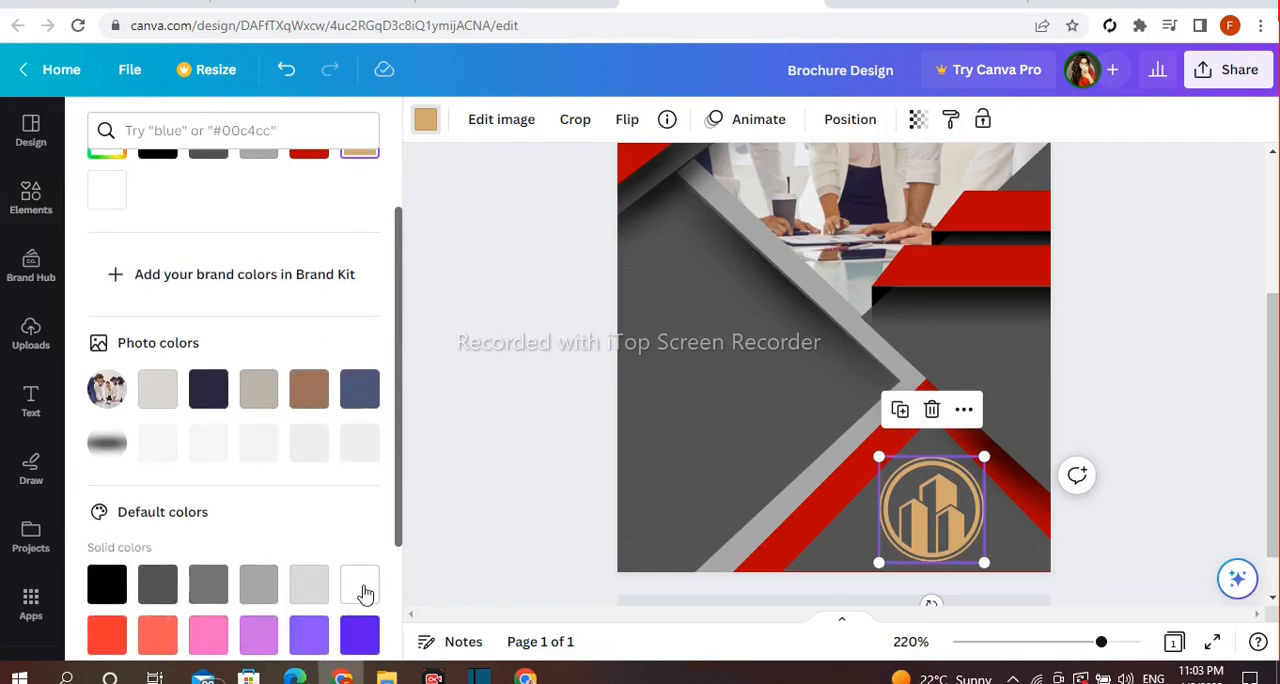
left_click(360, 586)
left_click(1127, 511)
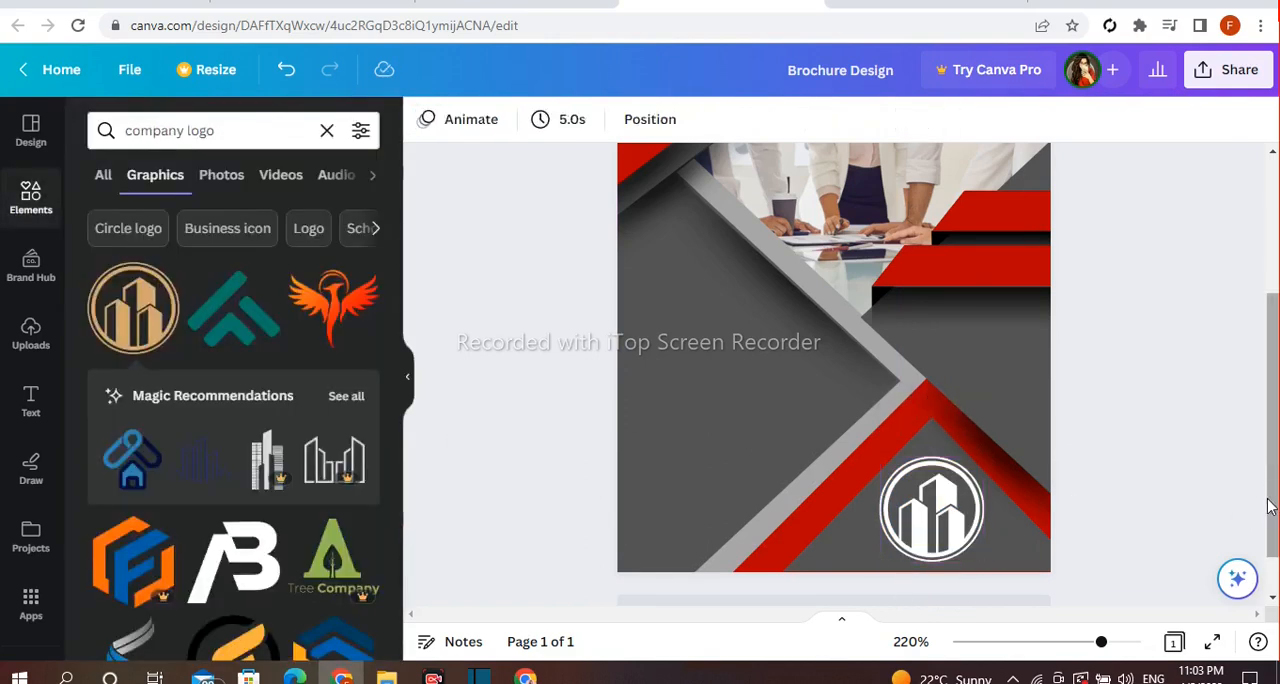
Add a heading to the page with the text "Creative Brochure Design" on three lines
scroll(1268, 507, "up", 1)
left_click(31, 398)
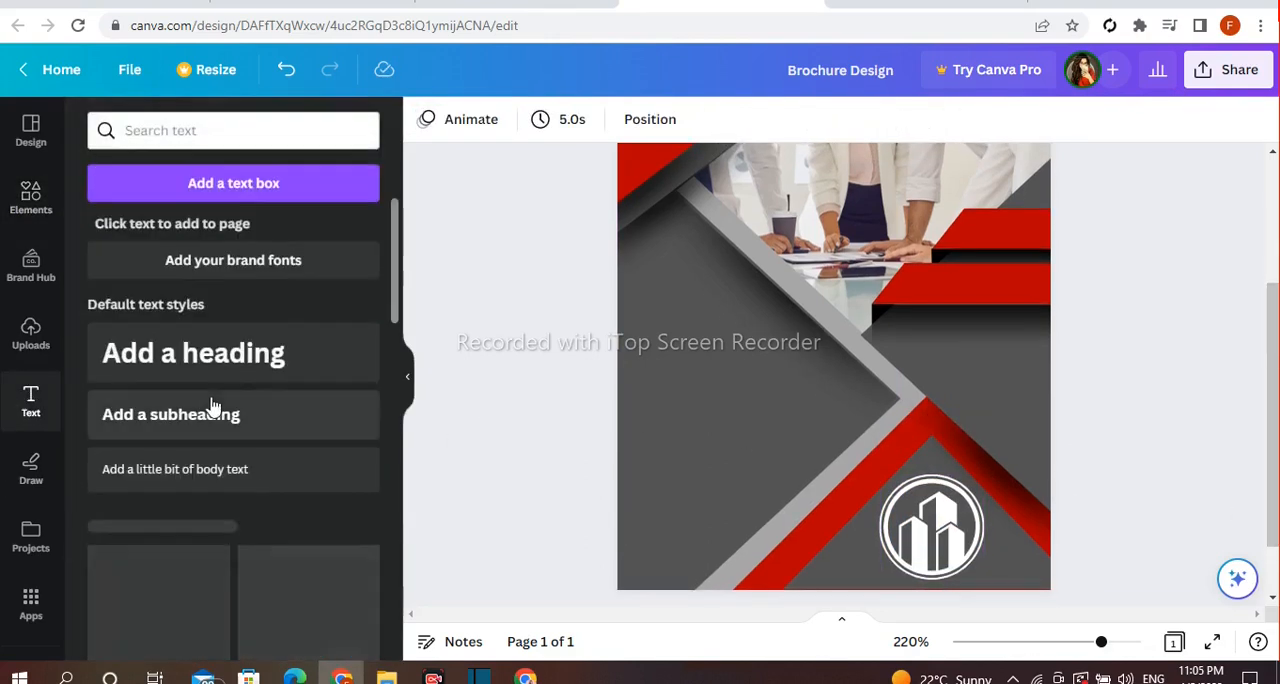
left_click(228, 372)
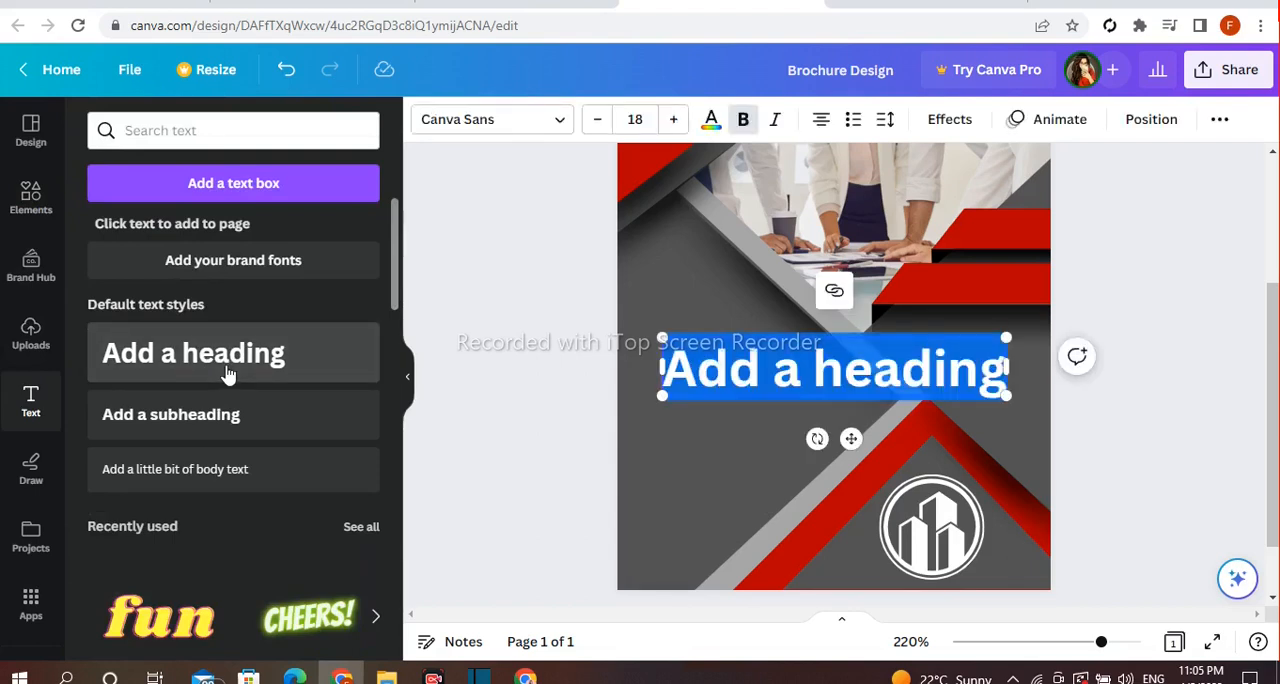
type("Creative")
key("Return")
type("Brochure")
key("Return")
type("Design")
Left-align the heading, shrink it to font size 6.6 and move it into the dark area beneath the lower red bar
left_click(688, 428)
left_click(780, 442)
left_click_drag(946, 532, 859, 467)
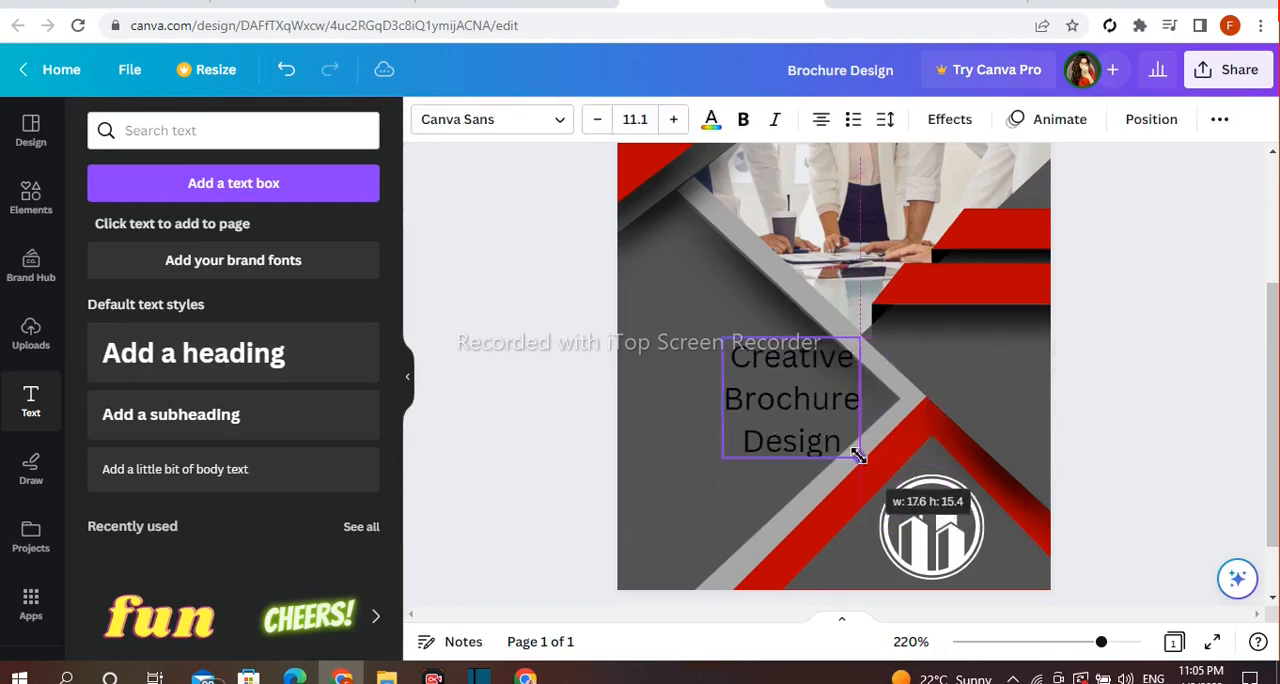
left_click_drag(750, 419, 969, 400)
left_click_drag(989, 362, 959, 374)
left_click_drag(941, 417, 954, 411)
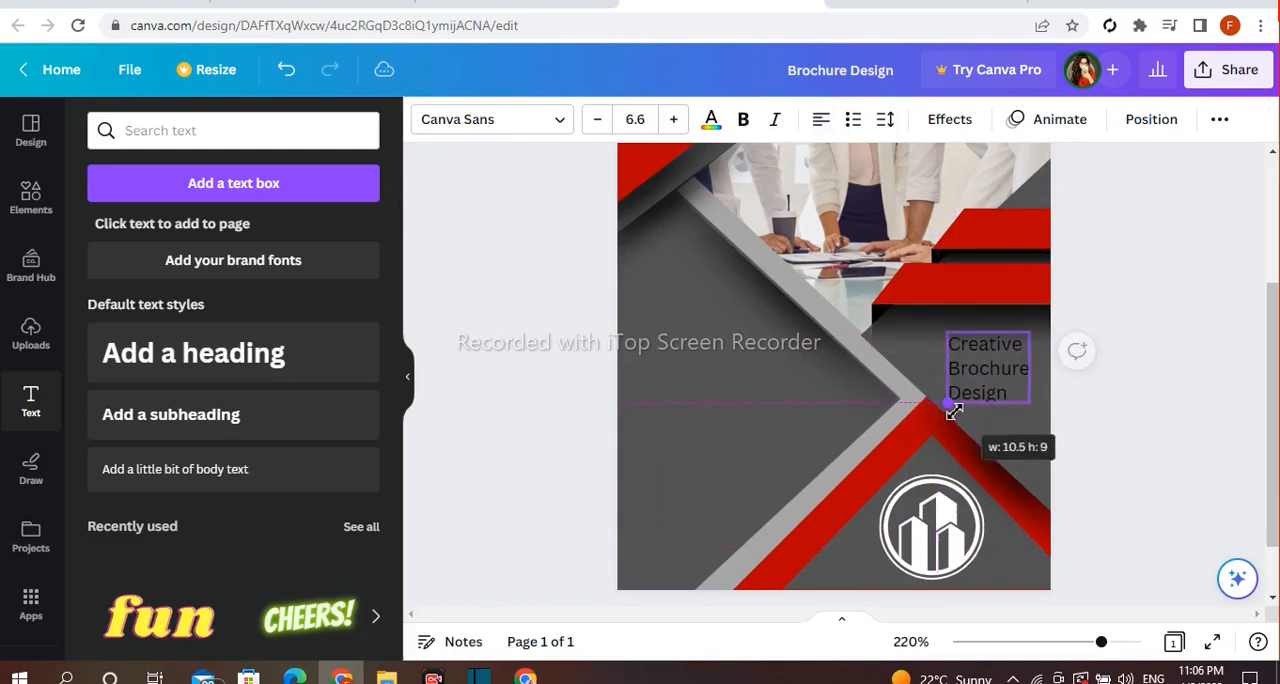
left_click(1089, 262)
Set the heading's font to Copperplate Gothic 33 BC, enlarge it to size 7.4 and nudge it slightly upward
left_click(980, 397)
left_click(530, 120)
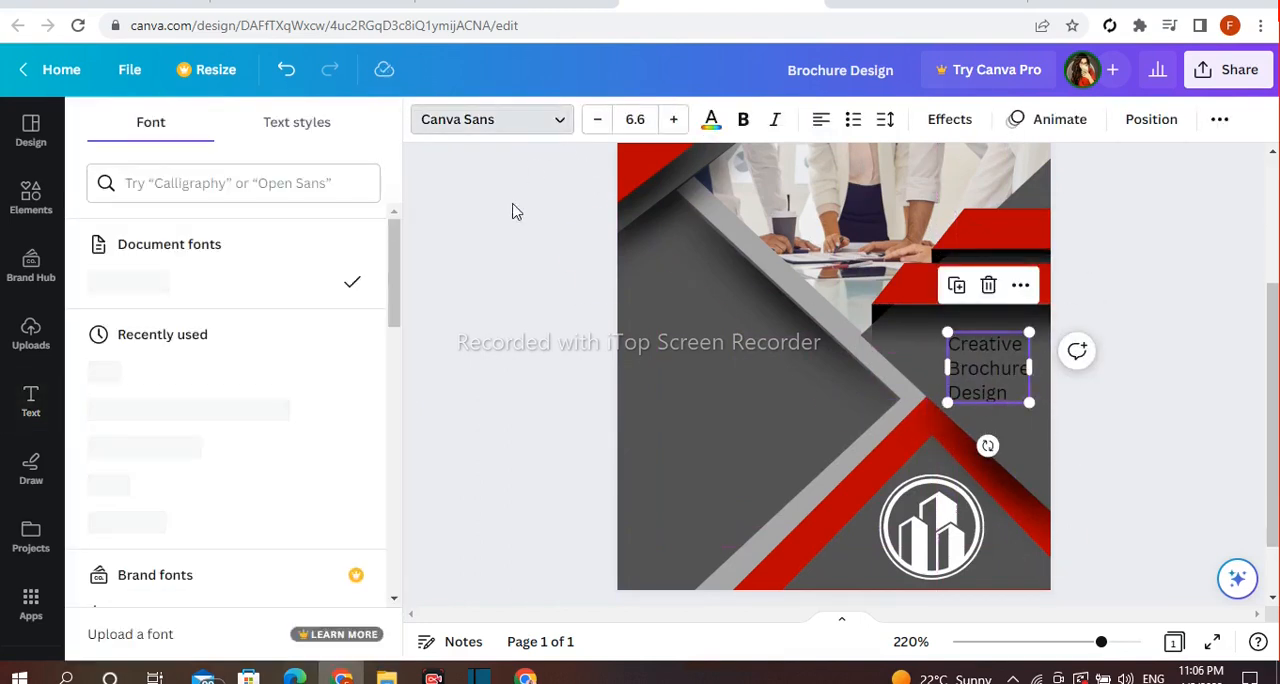
left_click(200, 405)
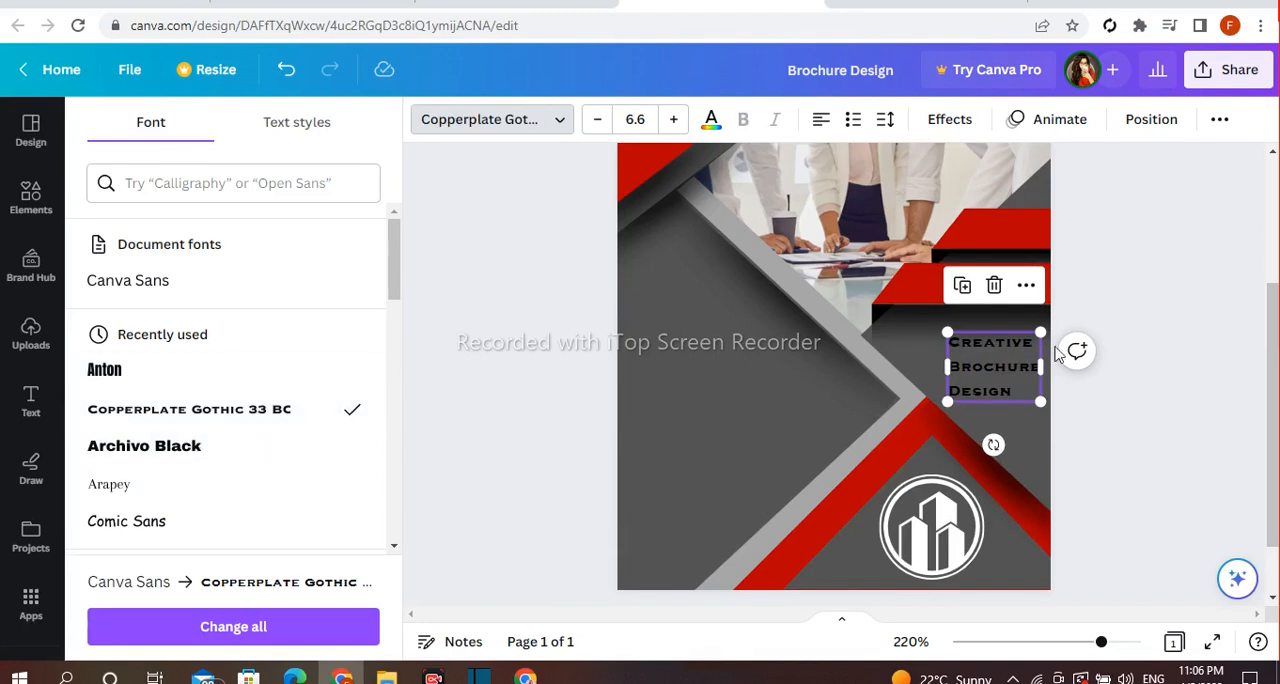
left_click_drag(947, 403, 936, 411)
left_click_drag(964, 377, 965, 368)
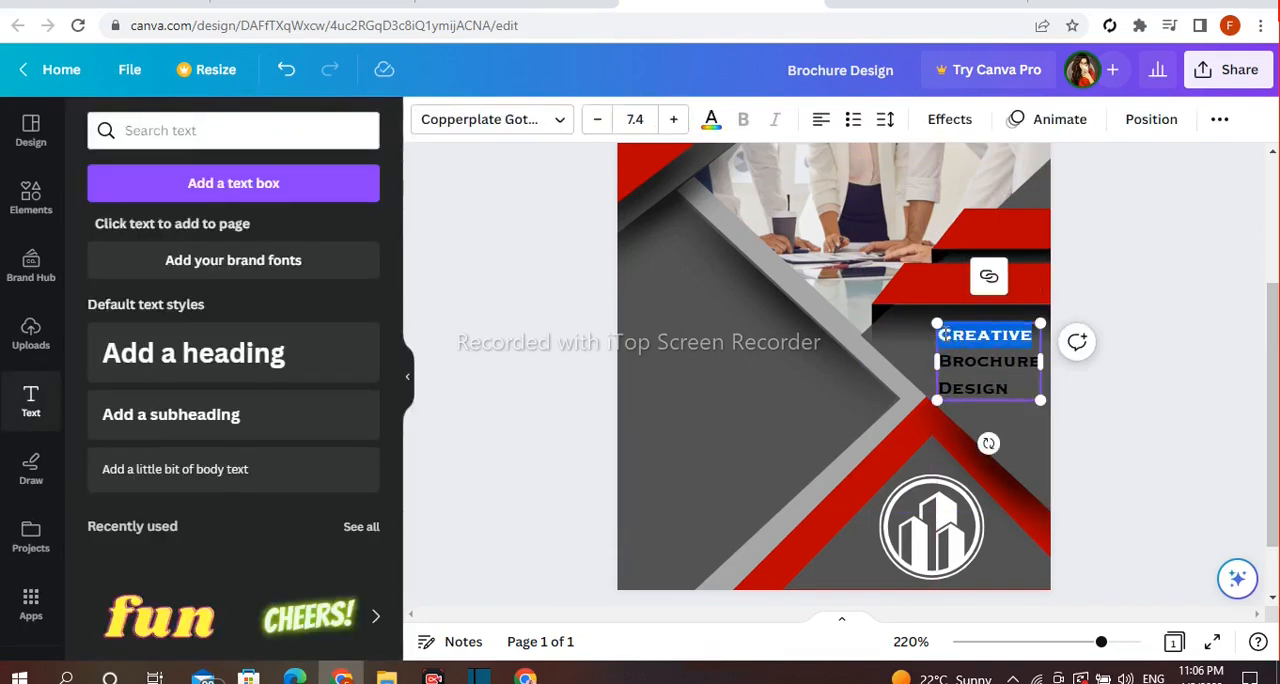
Recolor the heading words "Creative" and "Design" to white
left_click(711, 119)
left_click(359, 440)
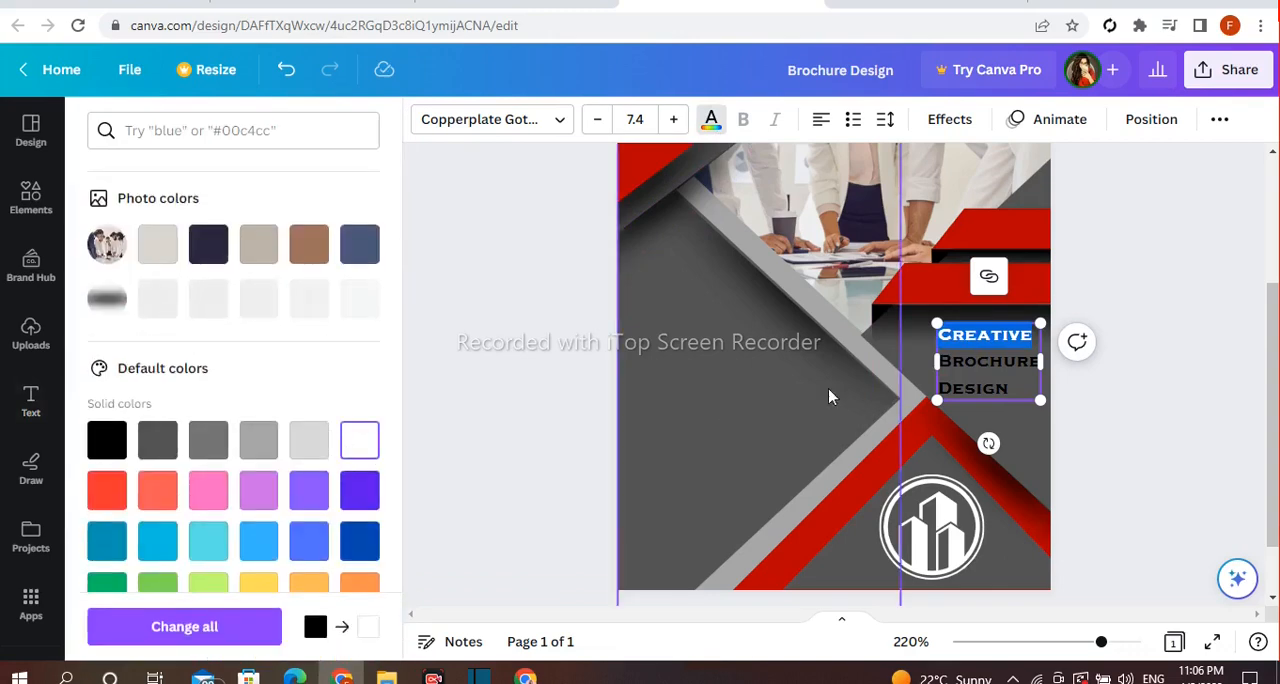
double_click(1000, 388)
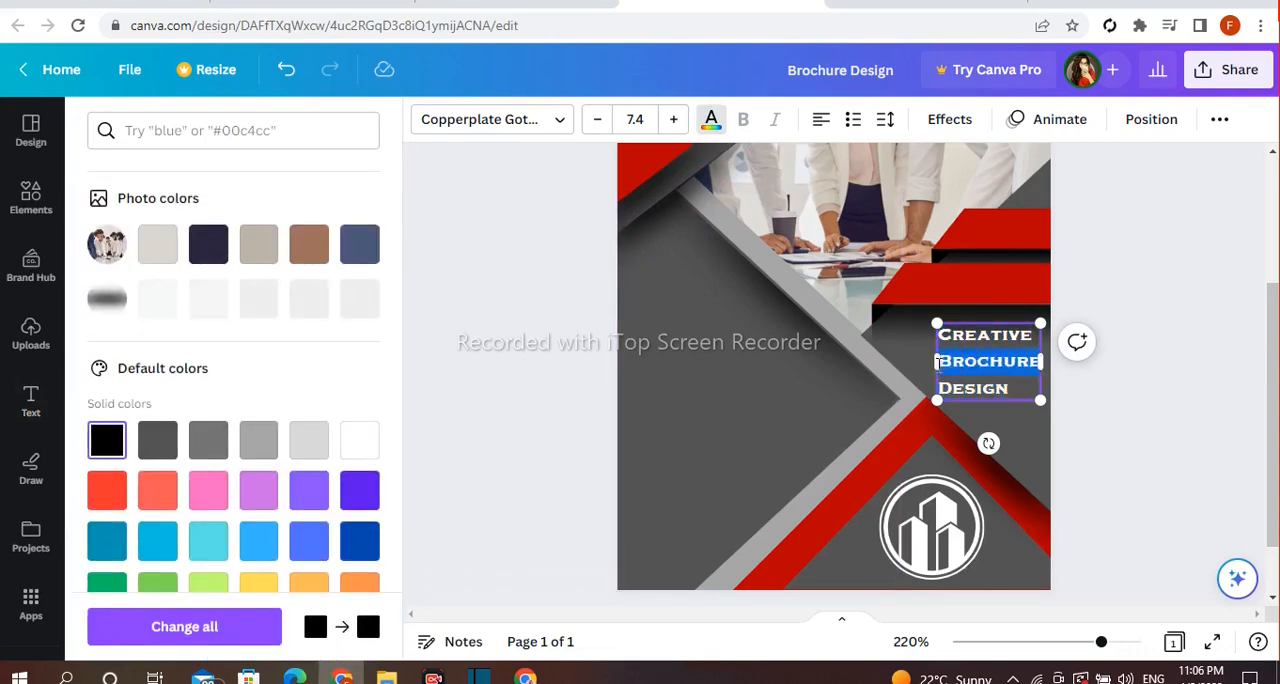
Try the dark red document color on the heading word "Brochure"
left_click(309, 233)
left_click(480, 288)
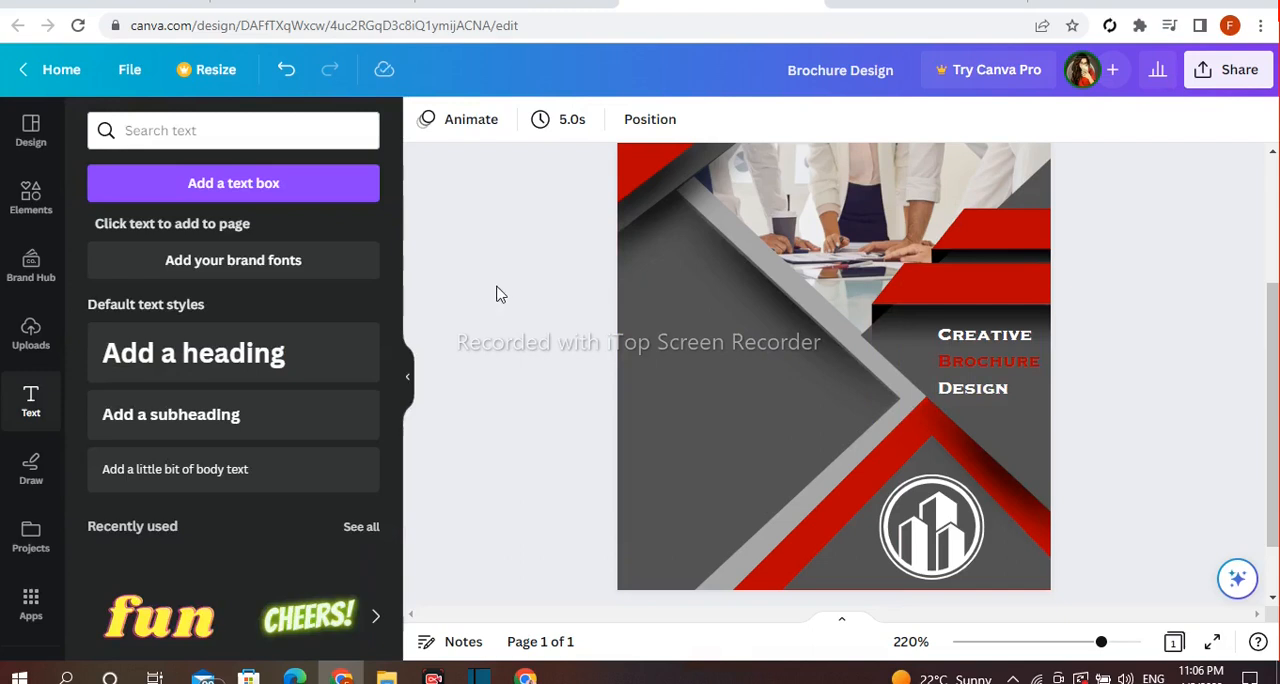
left_click(1040, 368)
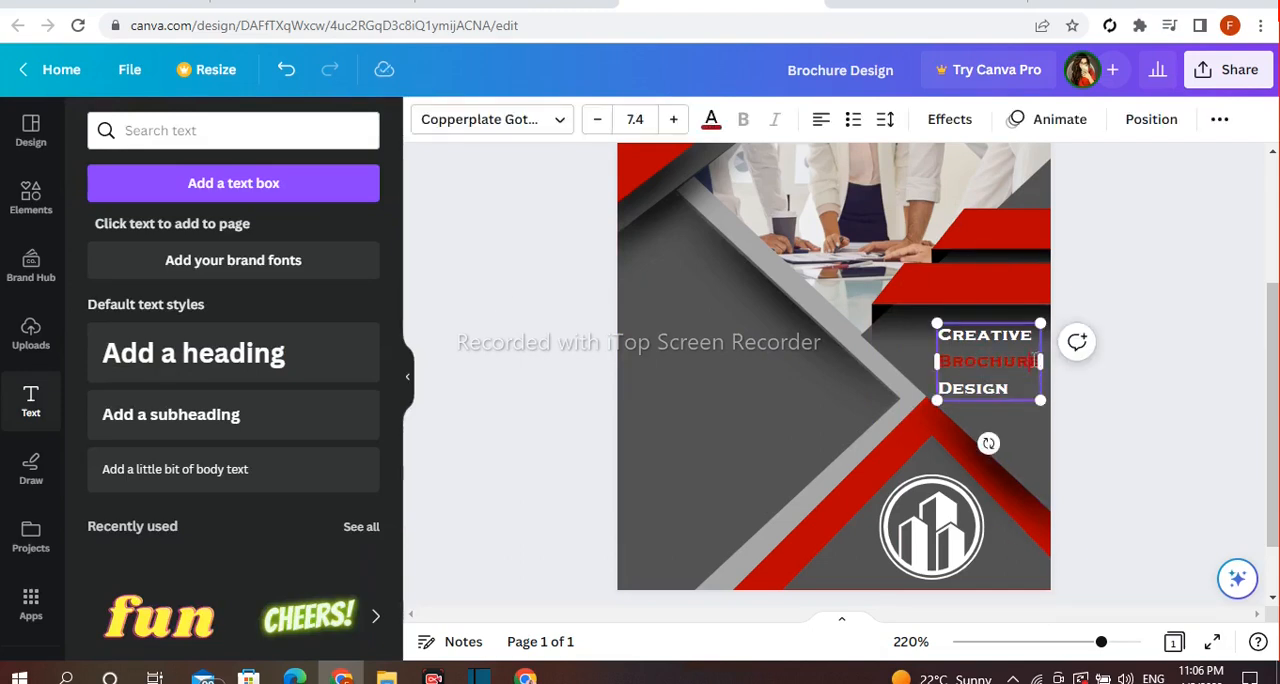
left_click(1100, 378)
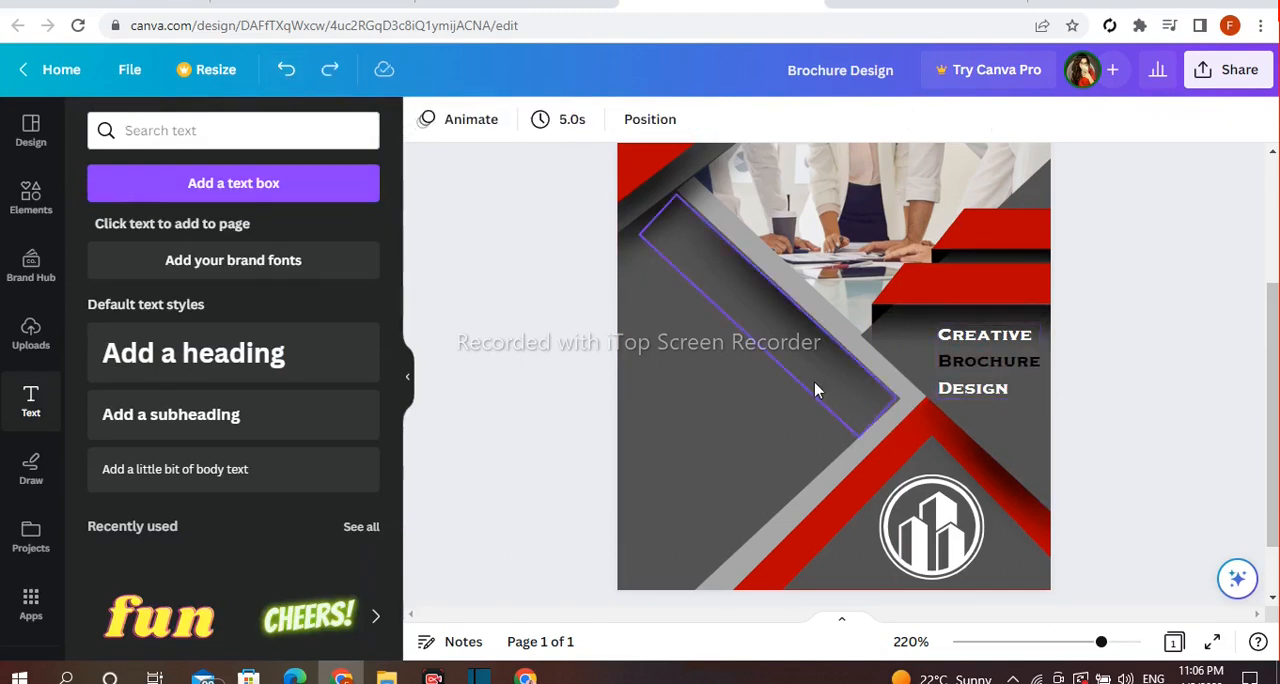
Recolor the heading word "Brochure" to the coral red from the default solid colors
left_click(995, 370)
left_click(711, 119)
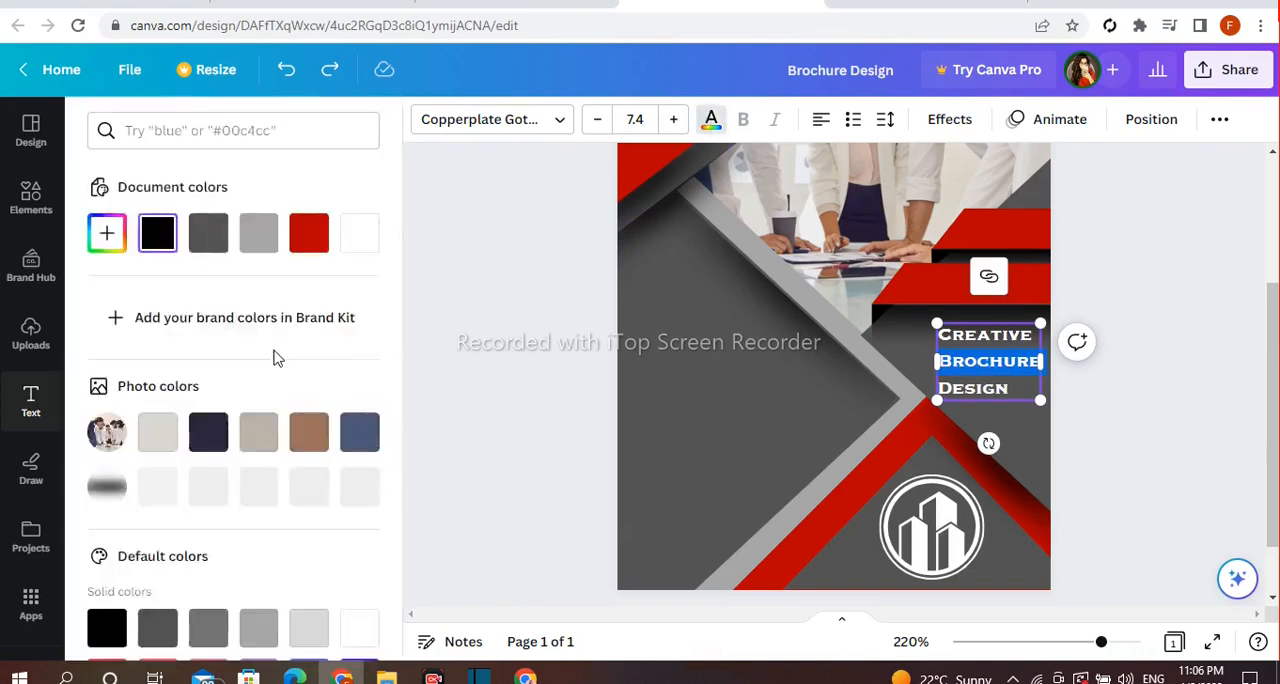
scroll(134, 506, "down", 3)
left_click(154, 489)
left_click(497, 338)
left_click(1001, 385)
left_click(1123, 420)
Add a white subheading reading "Company name here", shrink it to font size 5.4 and place it on the lower red bar
left_click(251, 415)
key("BackSpace")
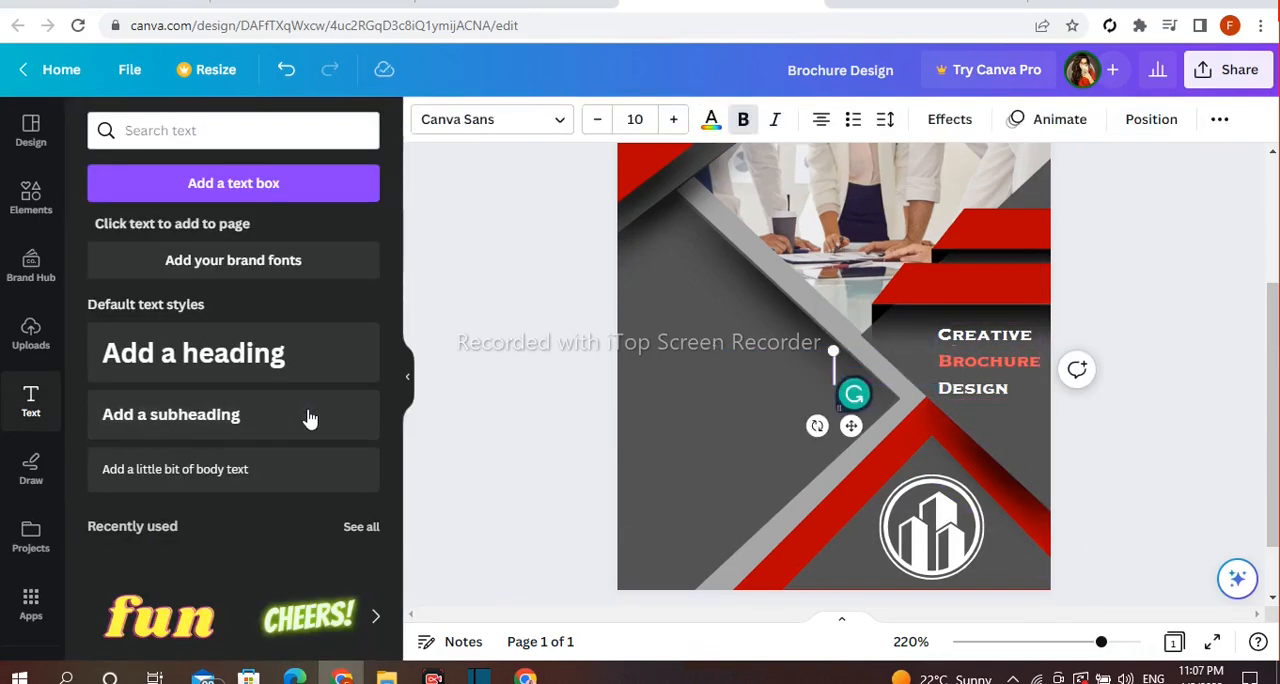
type("Company name here")
left_click(754, 420)
left_click(696, 353)
left_click_drag(696, 353, 822, 390)
left_click_drag(912, 420, 988, 334)
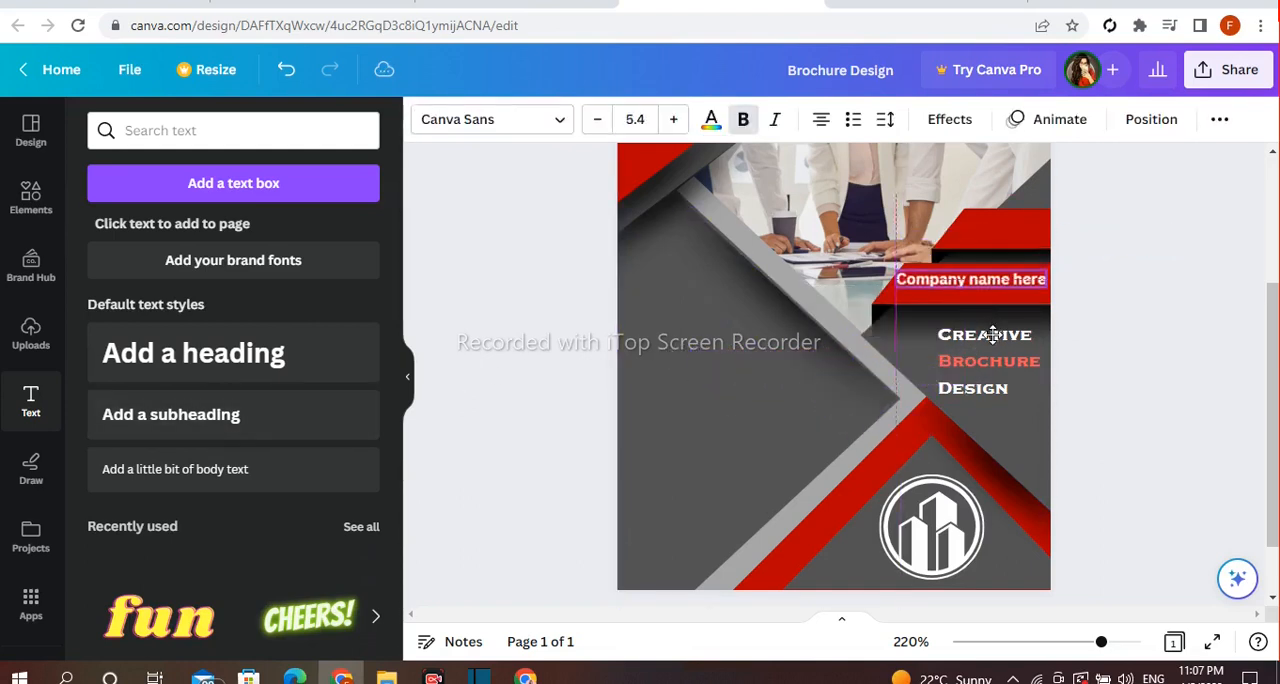
Set the company name text's font to Anton, enlarge it and fit it within the lower red bar
left_click(1104, 222)
left_click(970, 283)
left_click(517, 121)
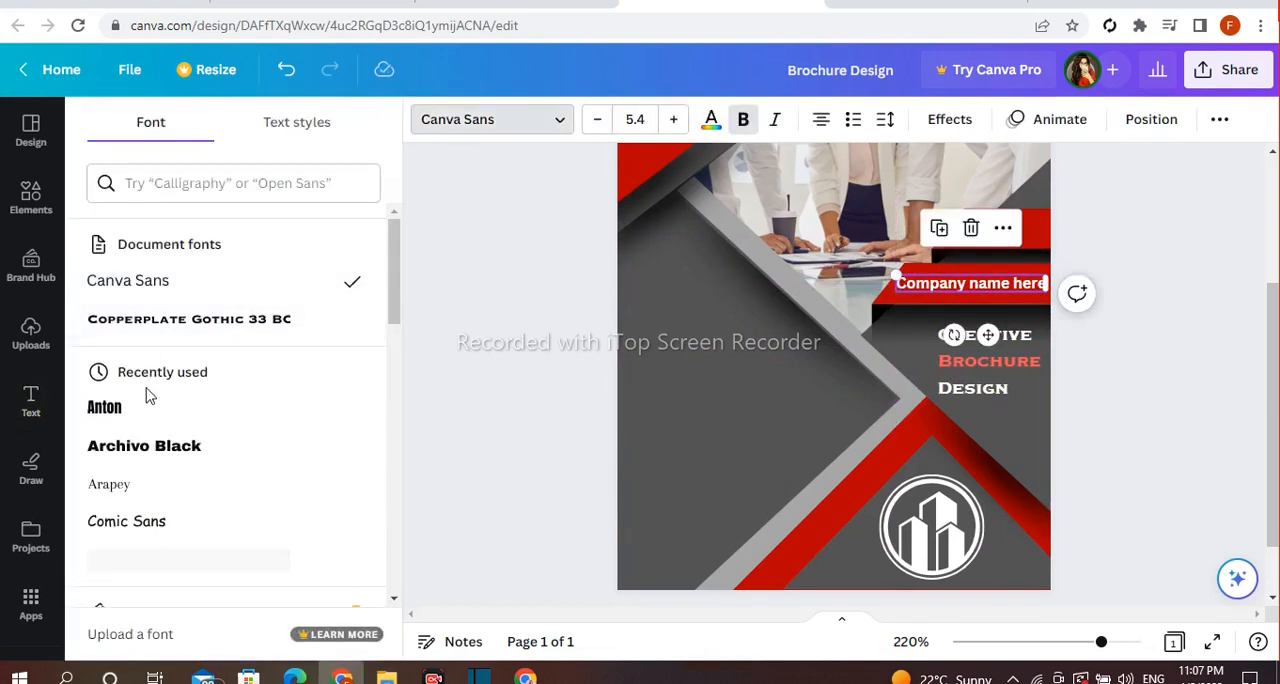
left_click_drag(910, 274, 880, 270)
left_click_drag(972, 336, 981, 337)
left_click(1052, 253)
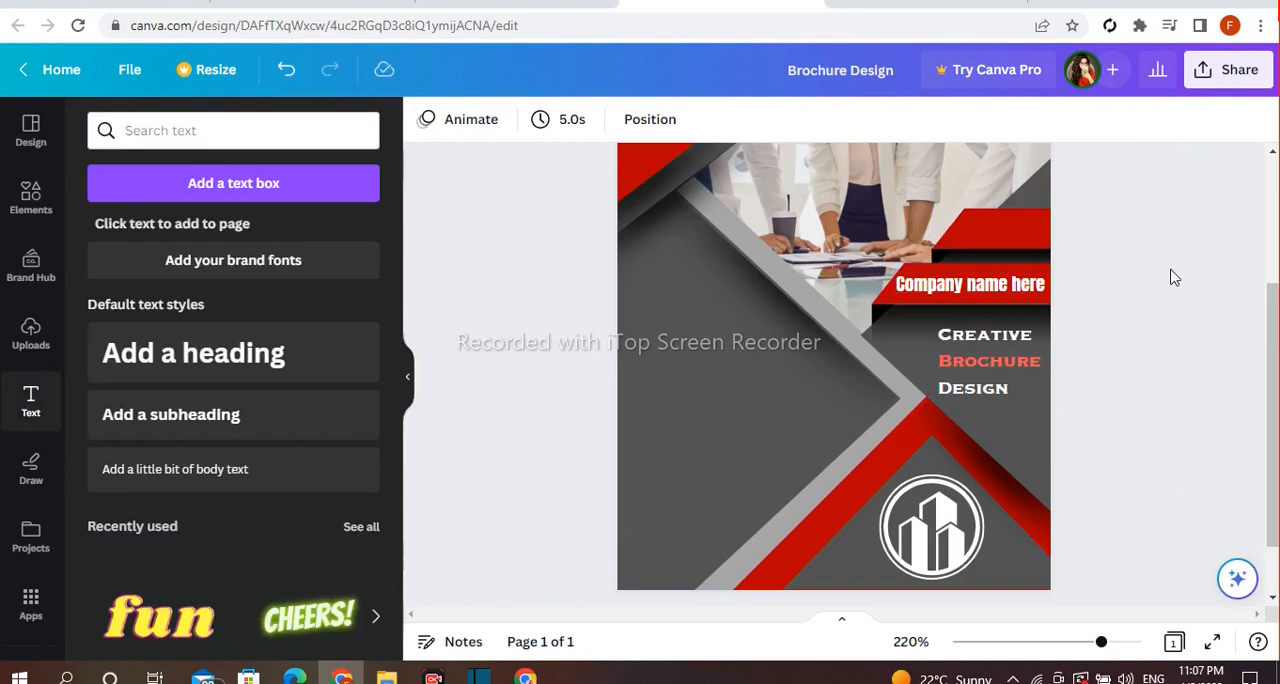
Add a text reading "website here", shrink it to font size 5.9 and place it on the upper red bar
left_click(193, 352)
type("website here")
left_click_drag(678, 345, 870, 398)
left_click_drag(940, 437, 1015, 287)
Recolor the "website here" text to yellow
left_click(711, 120)
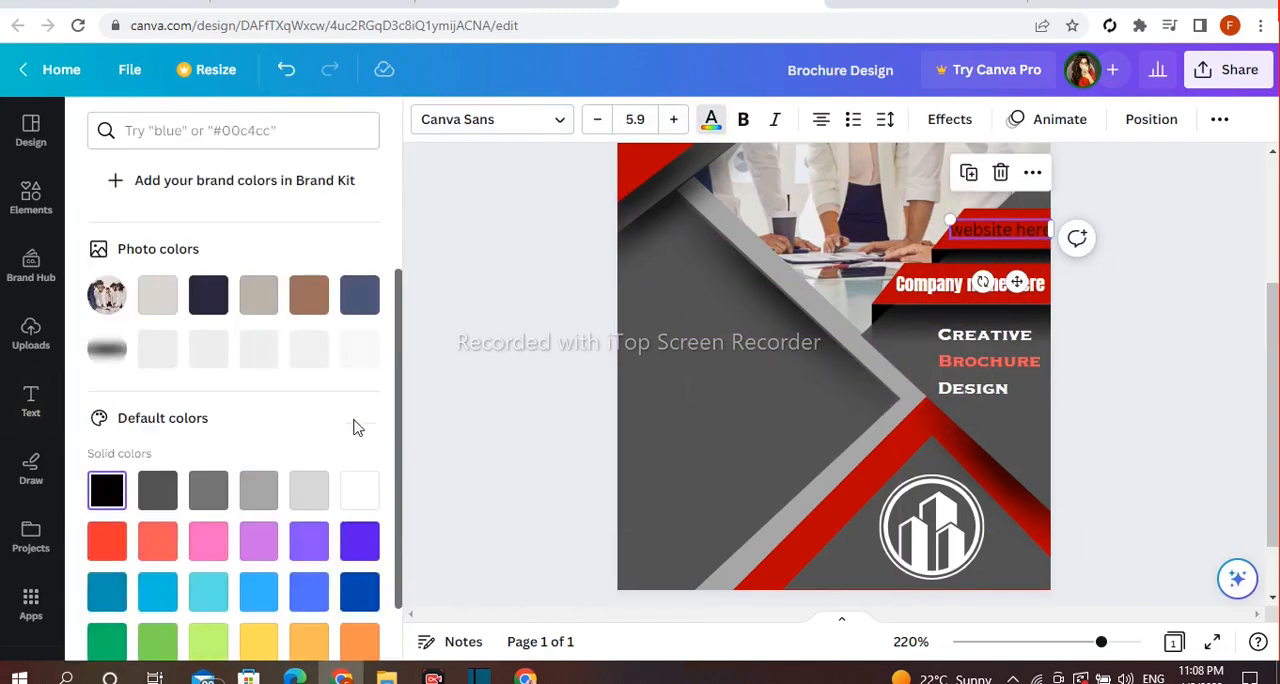
left_click(360, 508)
scroll(358, 520, "down", 2)
left_click(309, 499)
left_click(259, 497)
Set the "website here" text's font to Eczar SemiBold and shrink it to size 5.5
scroll(193, 435, "down", 2)
left_click(163, 382)
scroll(165, 382, "down", 1)
scroll(165, 385, "down", 10)
left_click(223, 418)
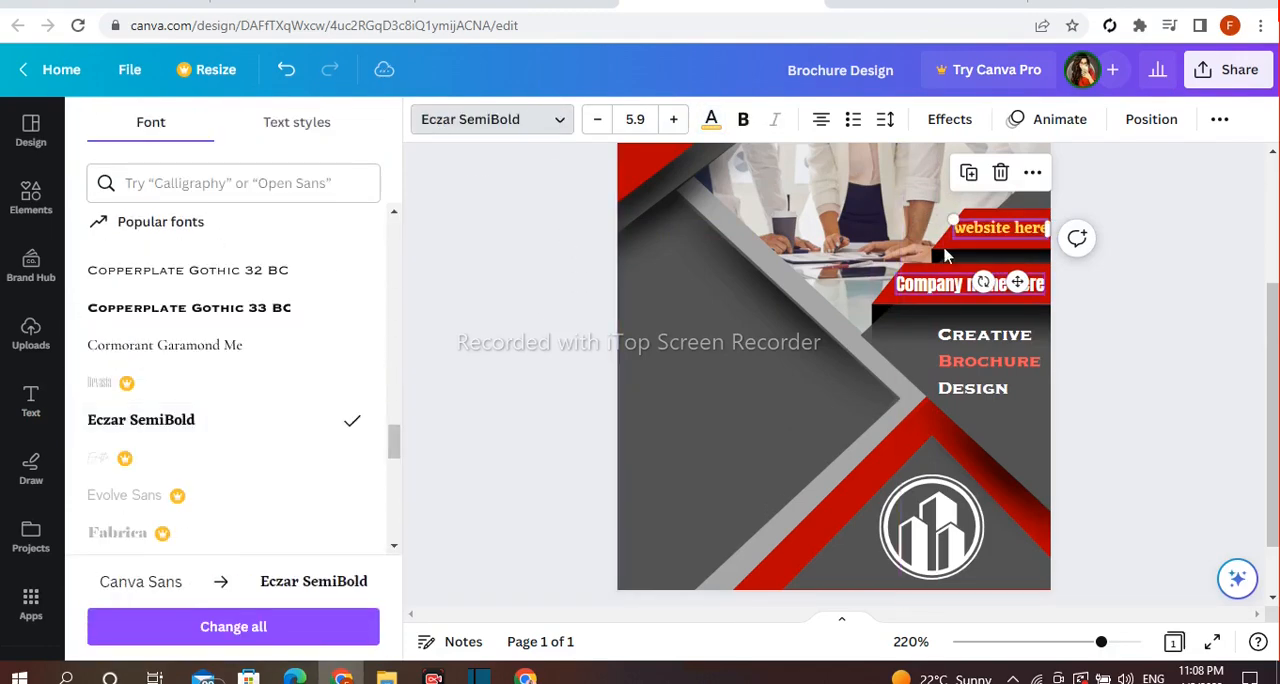
left_click(1110, 270)
left_click(992, 230)
left_click_drag(953, 219, 960, 222)
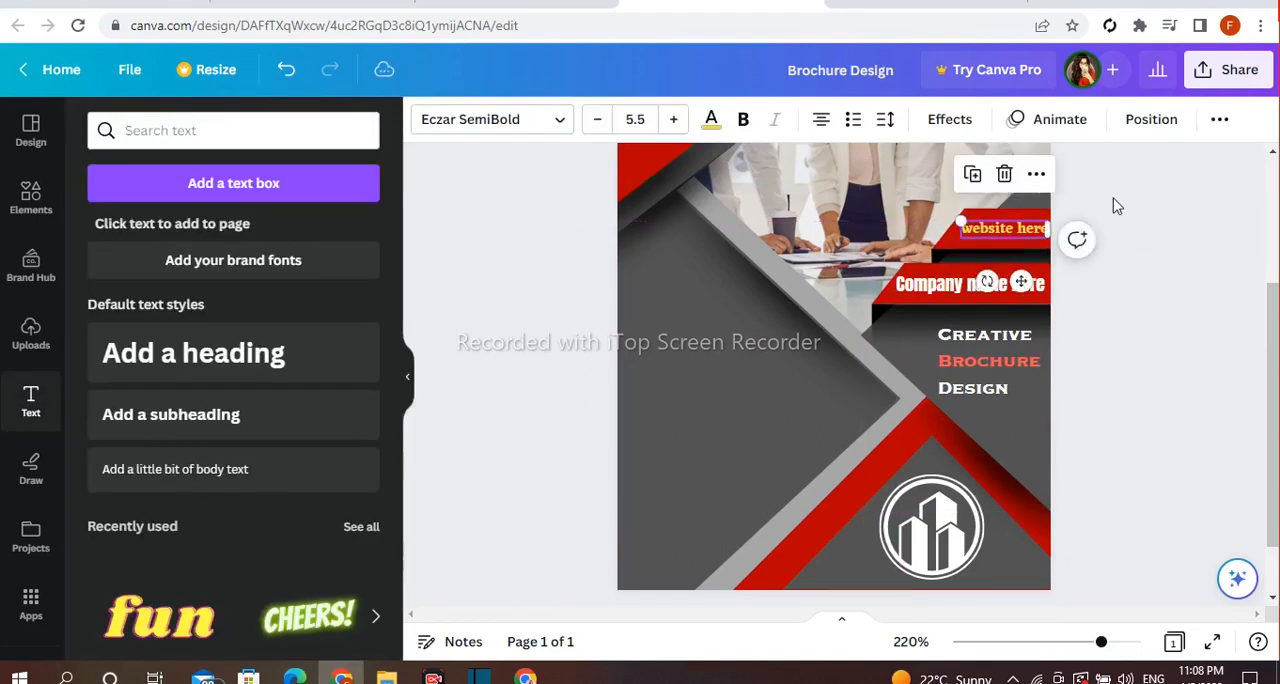
left_click(1108, 220)
Add a heading to the page with the text "Business Brochure"
left_click(317, 373)
type("B")
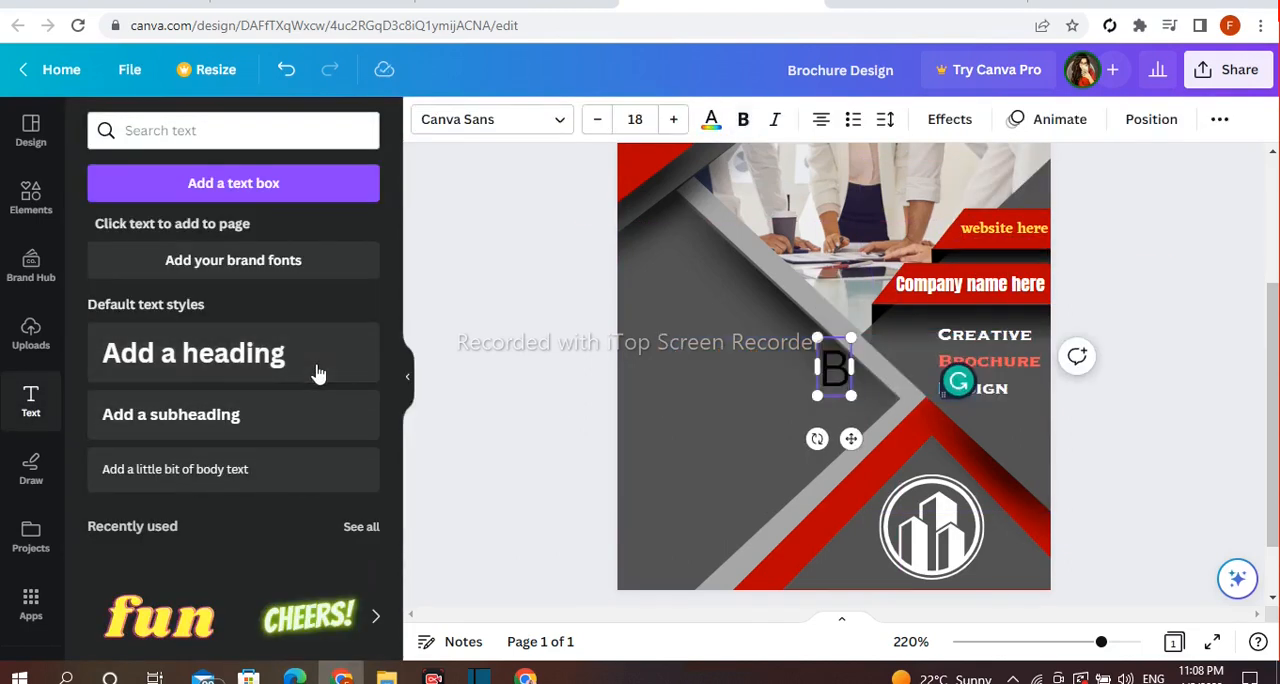
type("usiness Br")
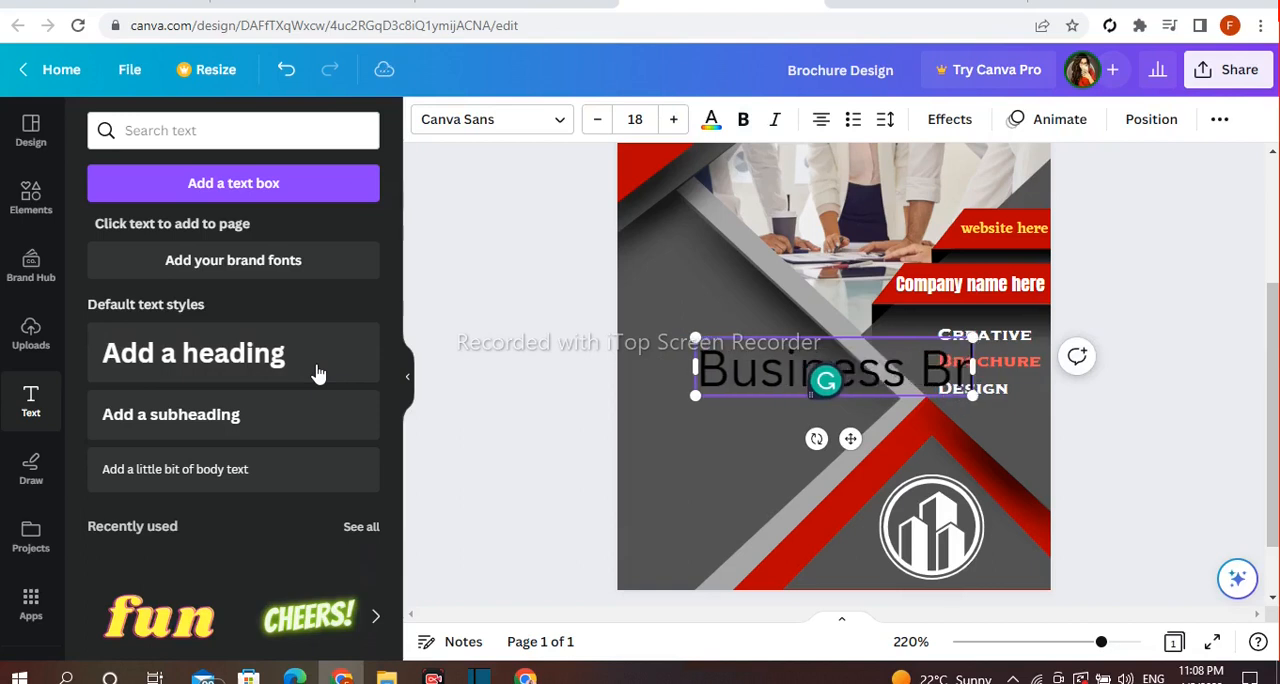
type("ochure")
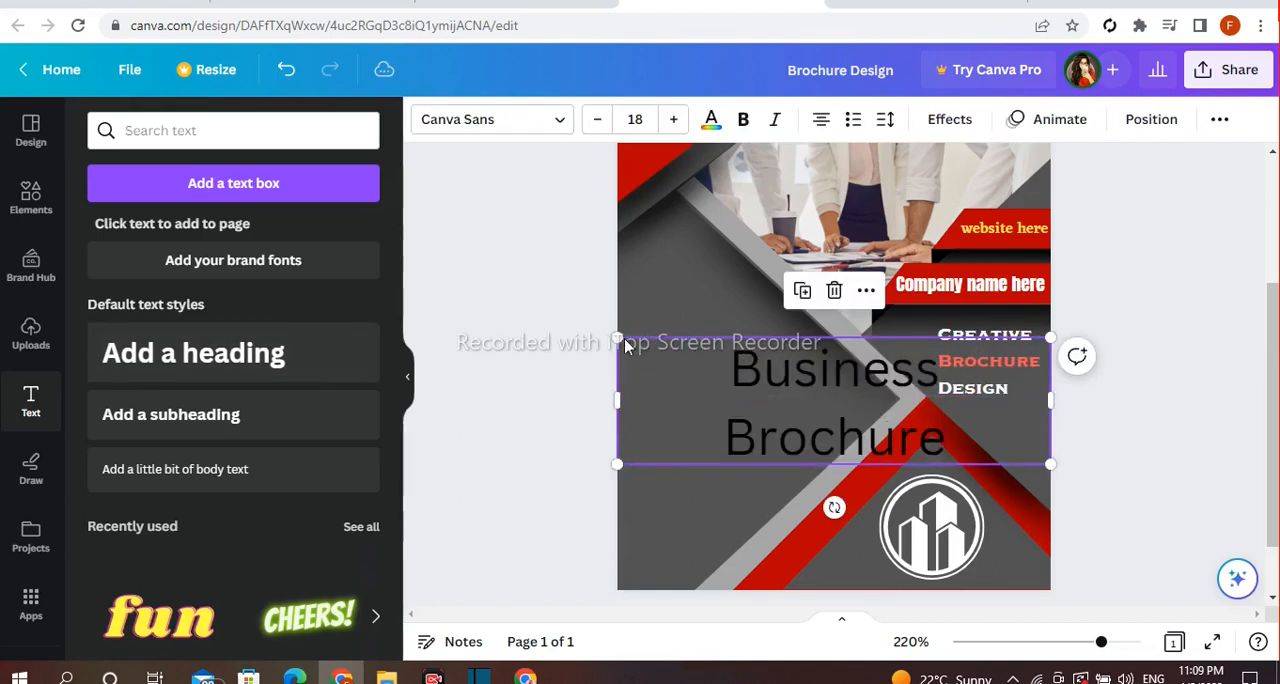
Shrink the "Business Brochure" heading to font size 9.8 and move it into the large dark area beside the gray chevron
left_click_drag(617, 338, 743, 386)
left_click_drag(887, 423, 815, 382)
left_click_drag(698, 317, 700, 281)
left_click_drag(818, 345, 833, 349)
Set the "Business Brochure" heading's font to Archivo Black and split its two words onto separate lines
left_click(490, 119)
scroll(218, 297, "up", 15)
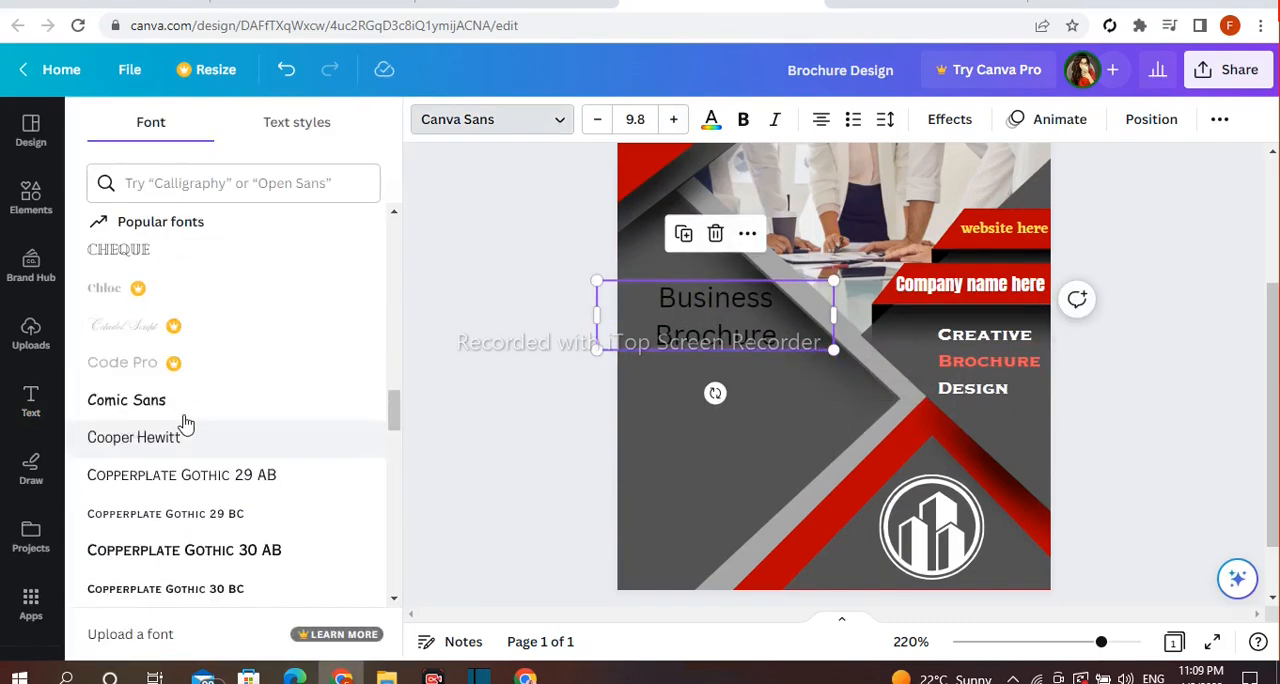
left_click(191, 531)
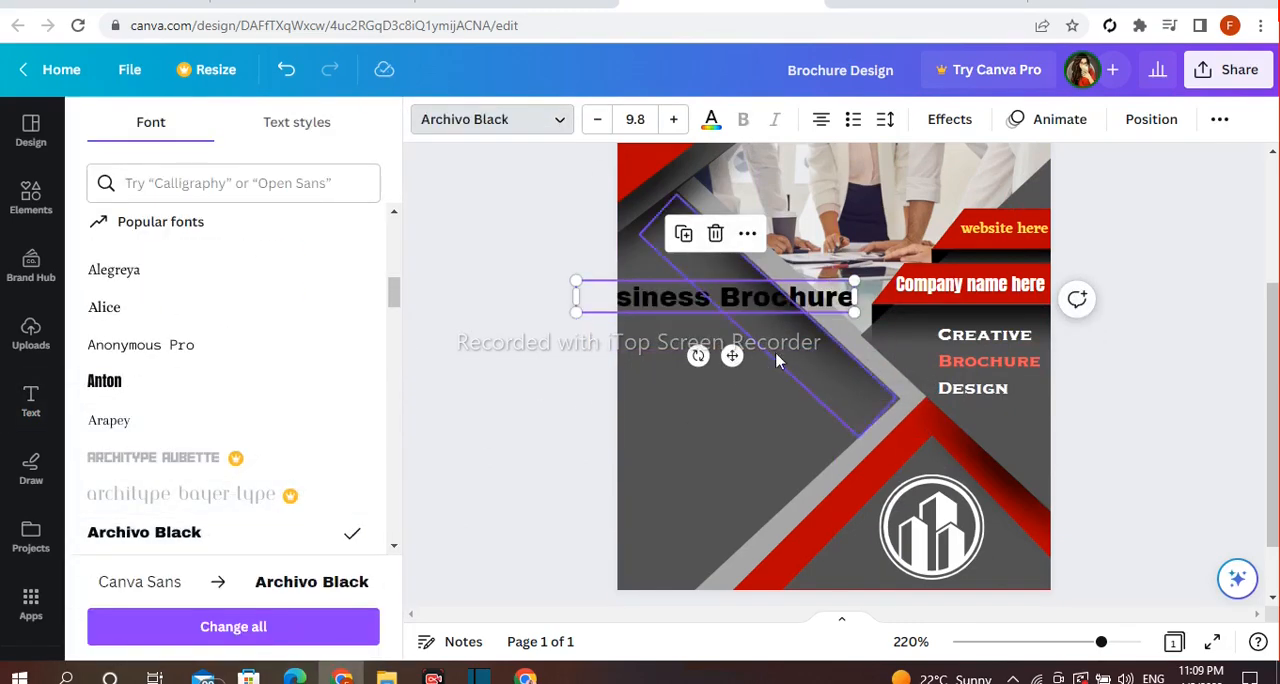
left_click_drag(727, 295, 720, 297)
left_click(719, 297)
key("Return")
left_click(493, 353)
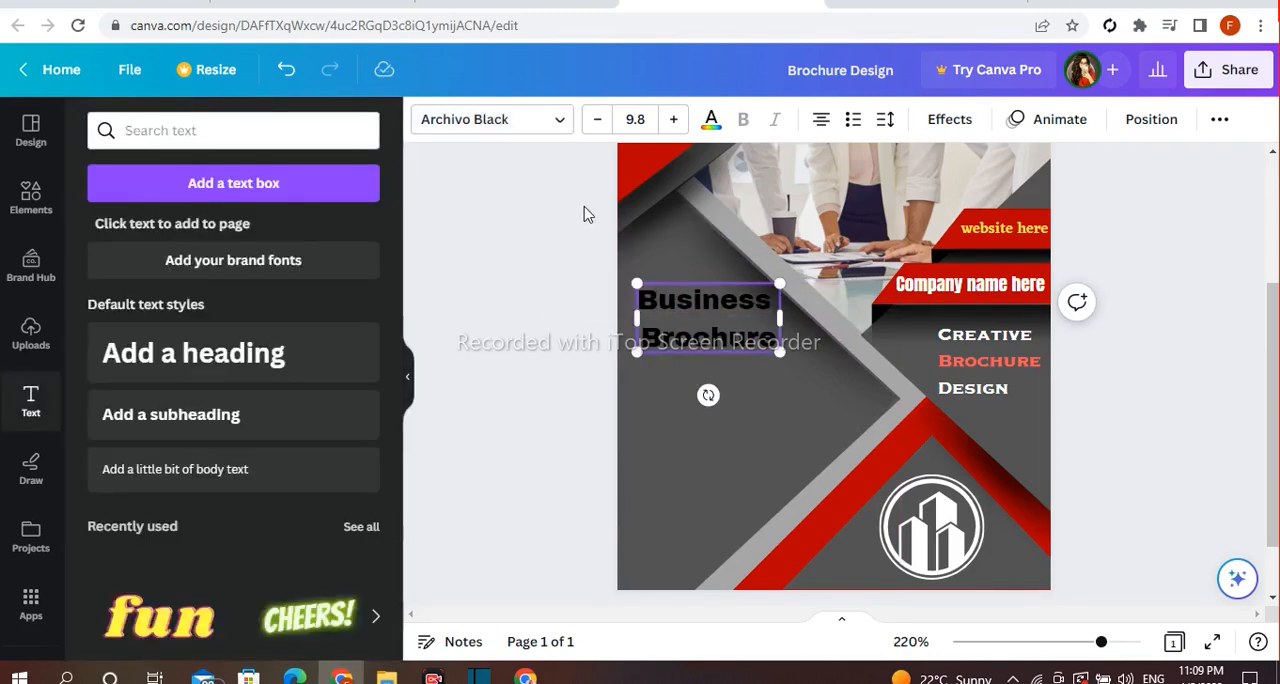
left_click(588, 215)
double_click(650, 345)
key("BackSpace")
left_click(592, 332)
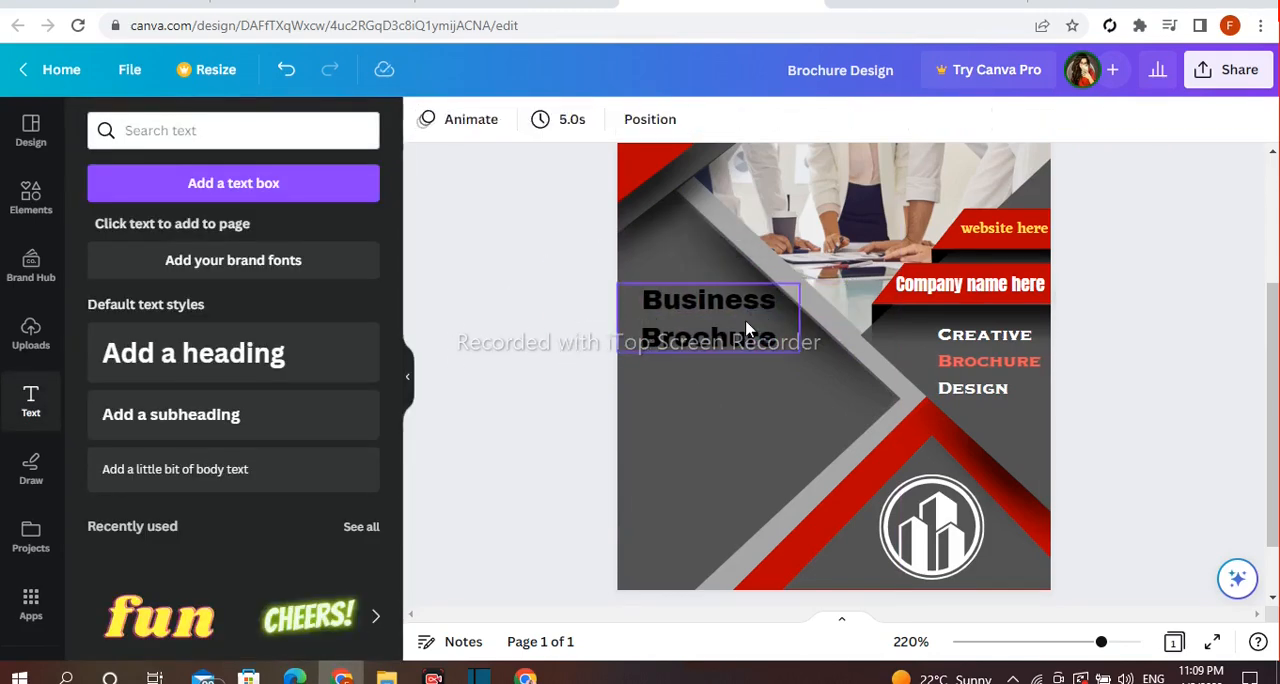
Recolor the "Business Brochure" heading to white
left_click(745, 328)
left_click(711, 121)
left_click(334, 431)
left_click(466, 343)
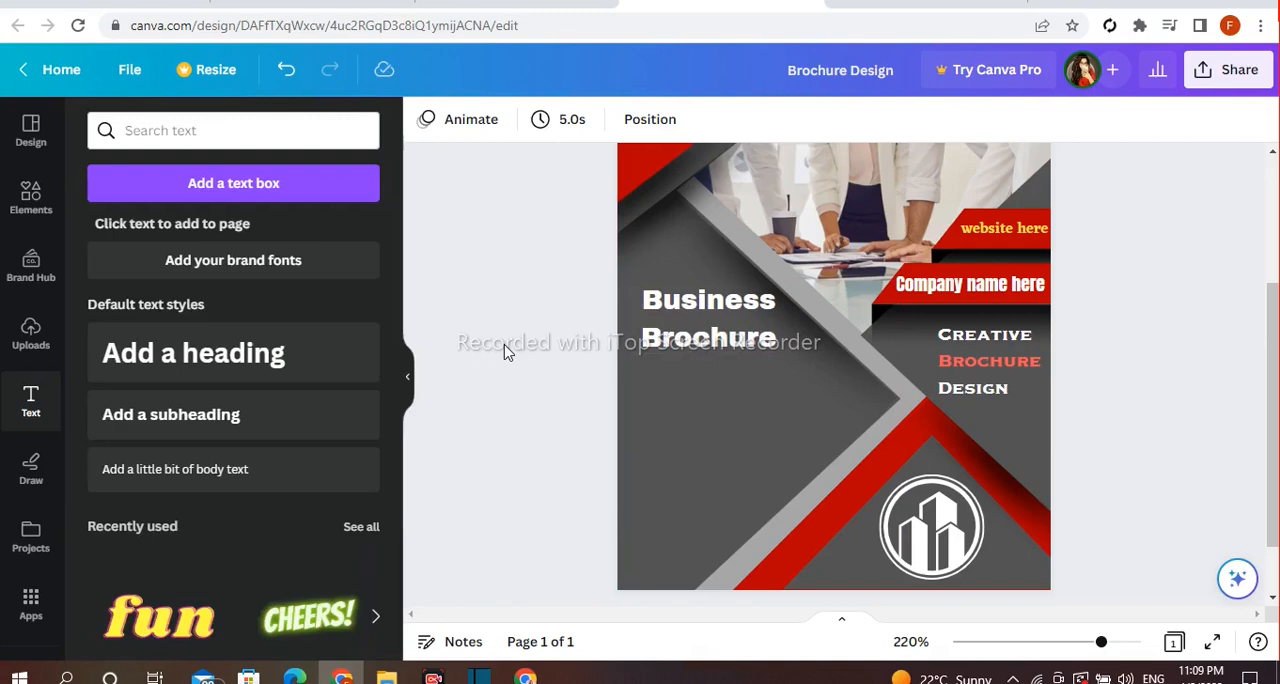
Add a text box and paste in the six-item bulleted list running from "Informative headlines." to "A reason to keep the brochure"
left_click(302, 446)
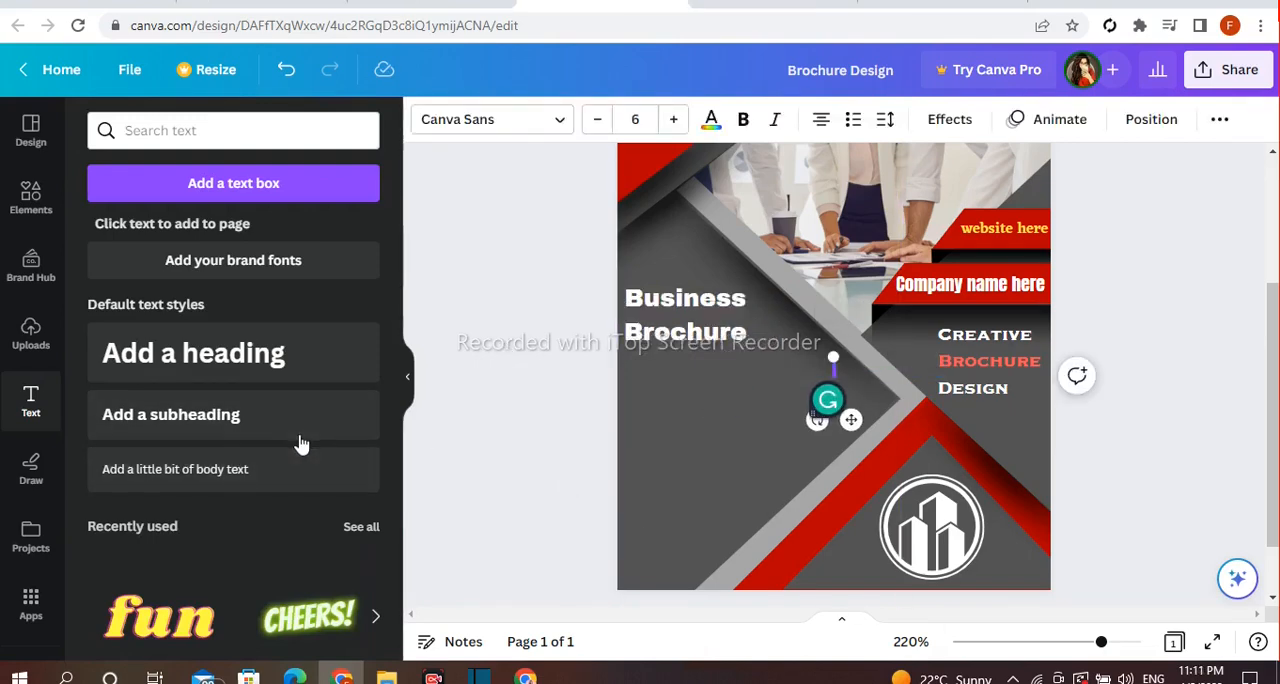
type("Informative headlines. Scannable subheadings. To-the-point brochure text. A strong call to action. Business contact details. A reason to keep the brochure")
left_click(550, 384)
Resize the white bulleted list and position it directly beneath the "Business Brochure" heading
left_click(886, 494)
left_click_drag(969, 513, 872, 458)
left_click_drag(802, 409, 727, 405)
left_click_drag(797, 453, 827, 465)
left_click(507, 408)
left_click(790, 455)
left_click(505, 414)
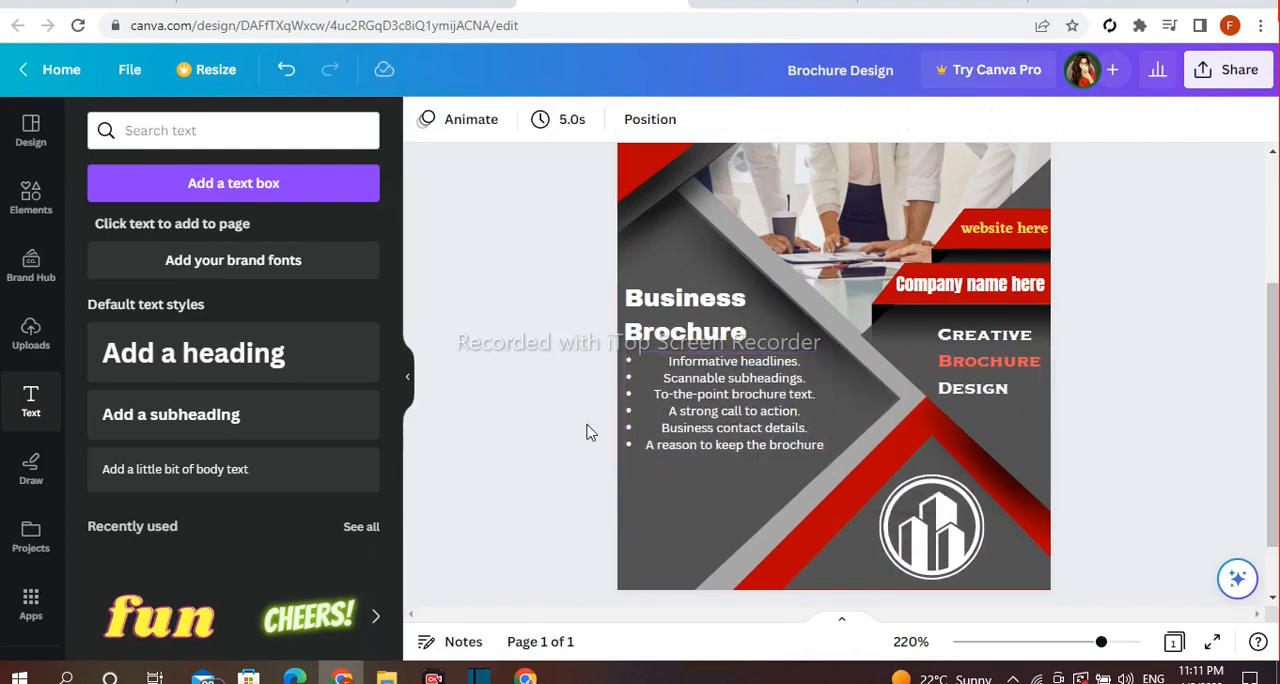
Review the whole brochure page at several zoom levels, checking the layout of the photo, shapes, logo and texts
scroll(1176, 470, "down", 1)
scroll(1235, 485, "up", 2)
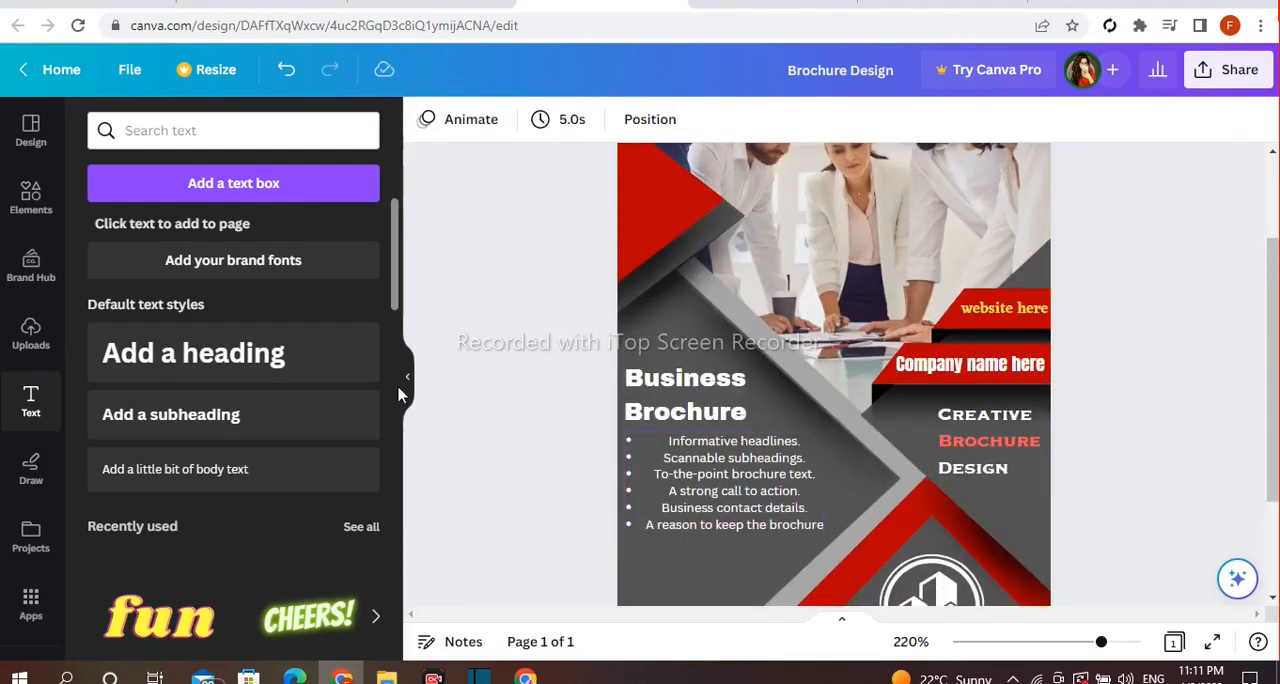
left_click(409, 383)
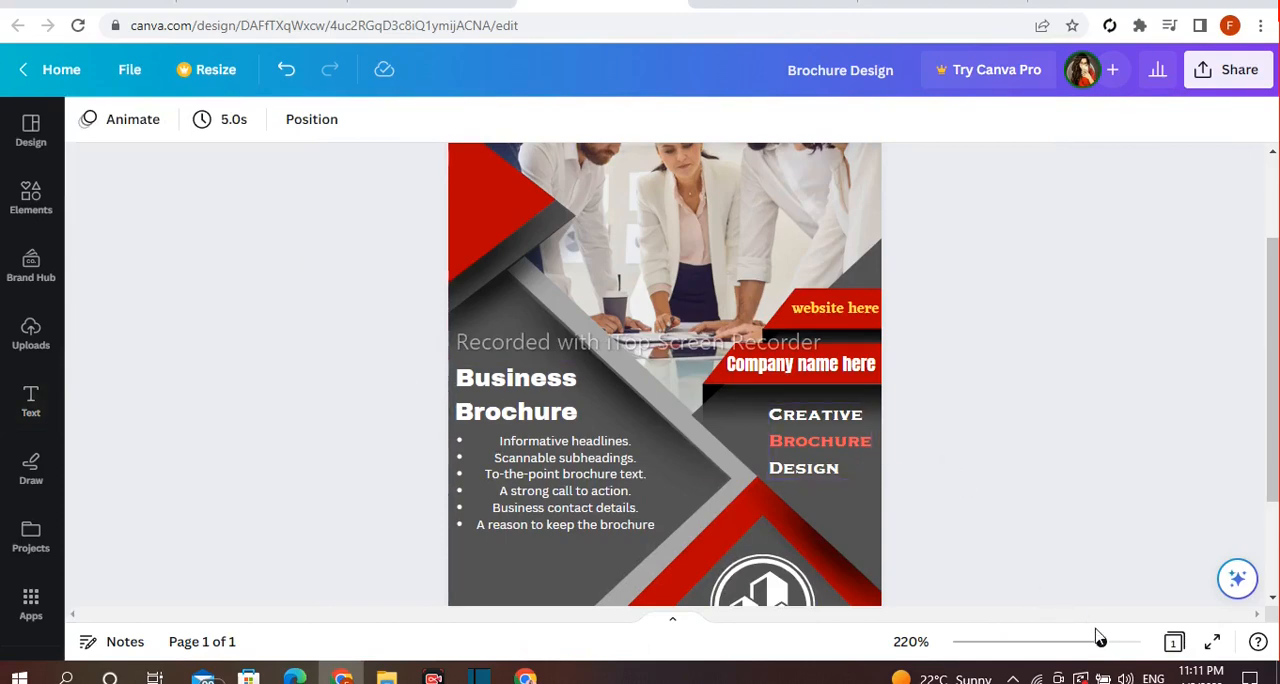
left_click_drag(1100, 645, 1076, 647)
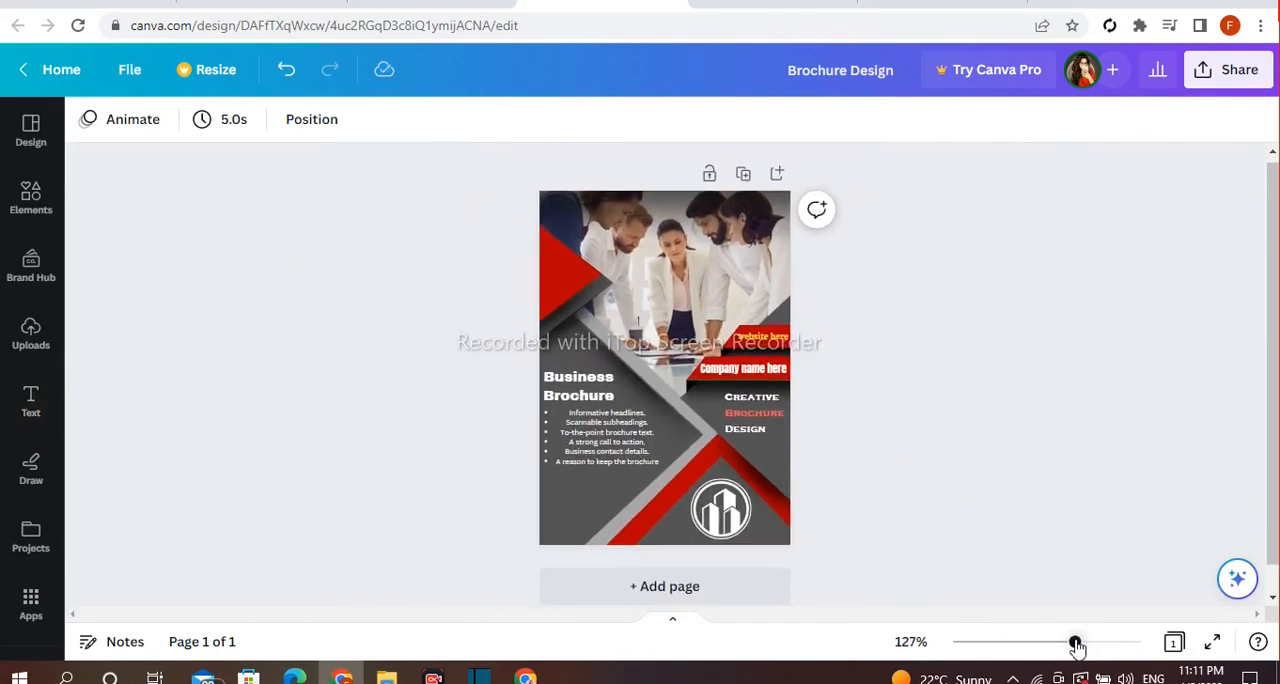
left_click_drag(1076, 647, 1091, 643)
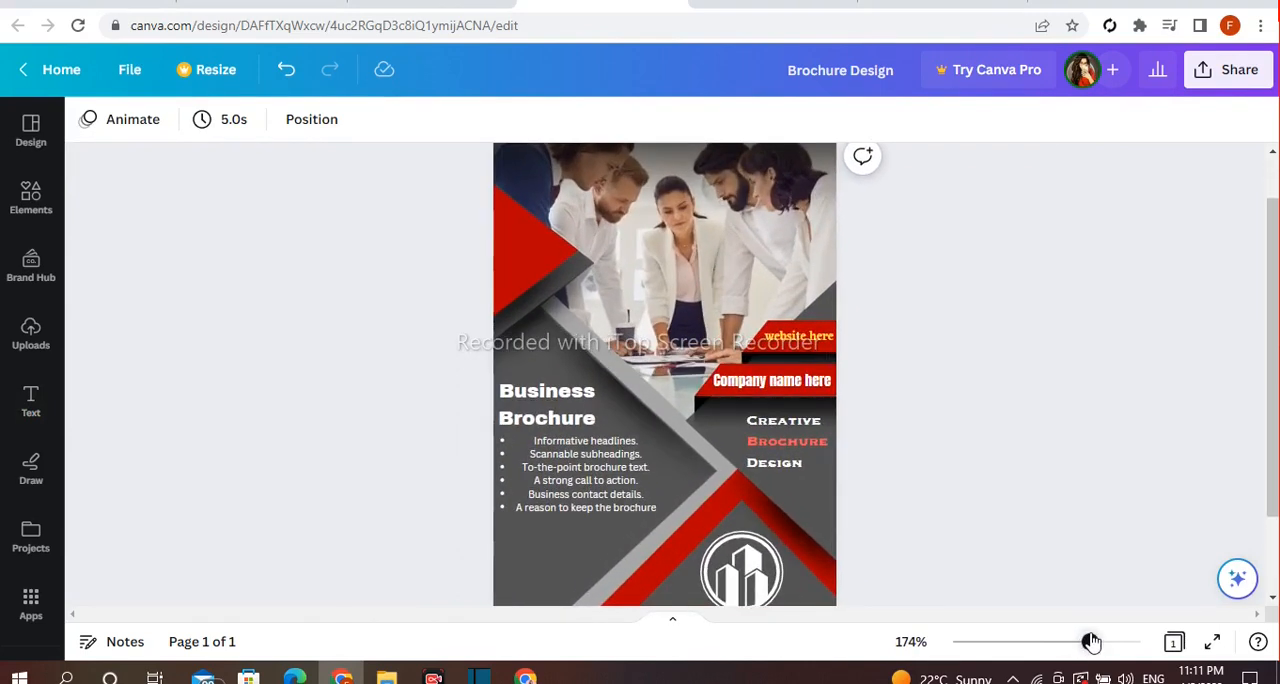
left_click_drag(1272, 474, 1271, 469)
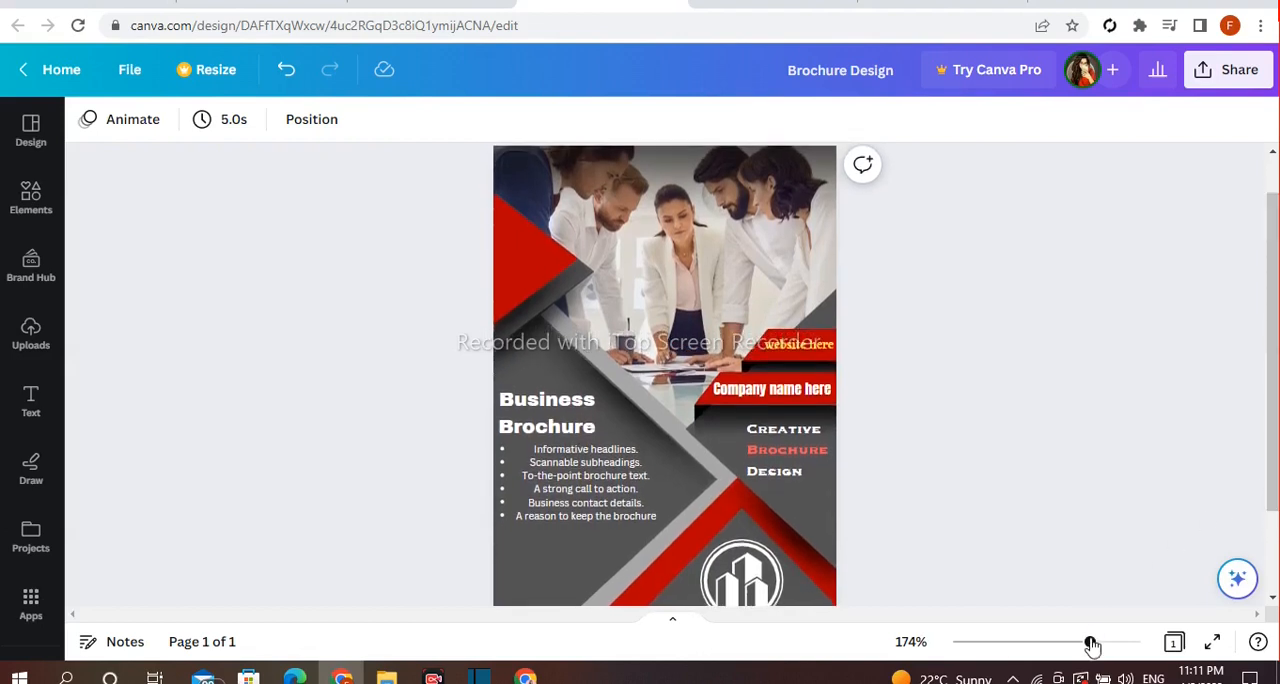
left_click_drag(1091, 646, 1087, 647)
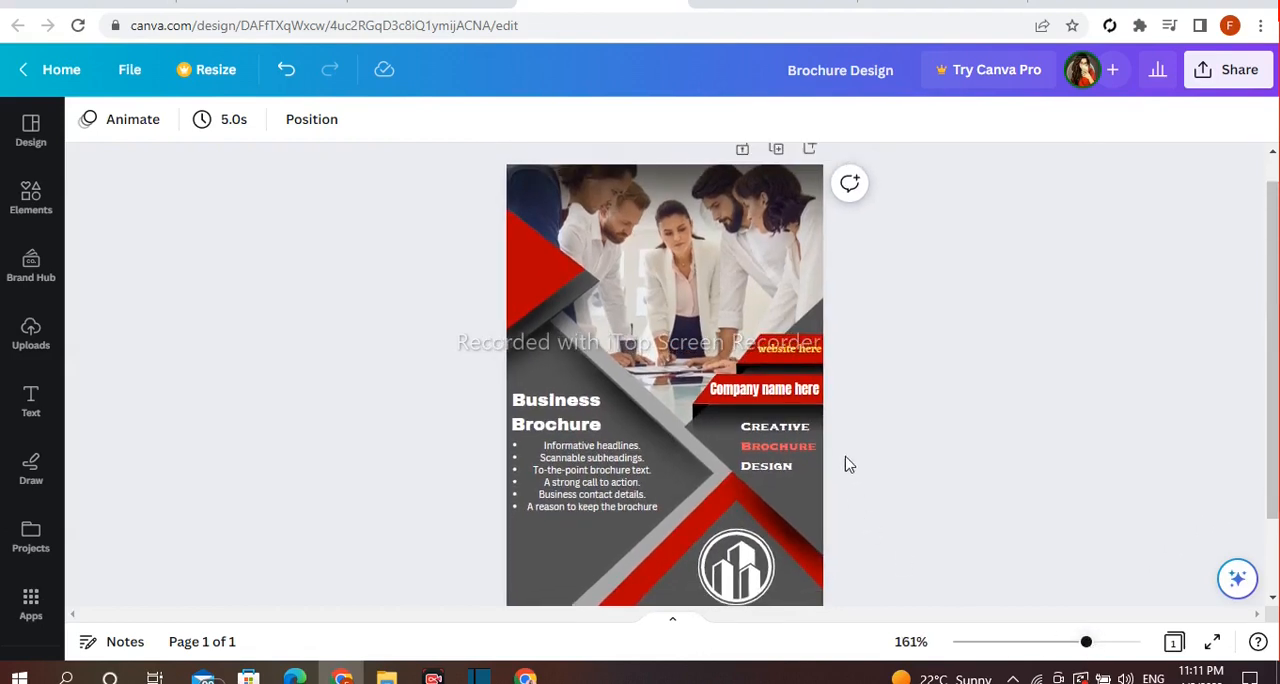